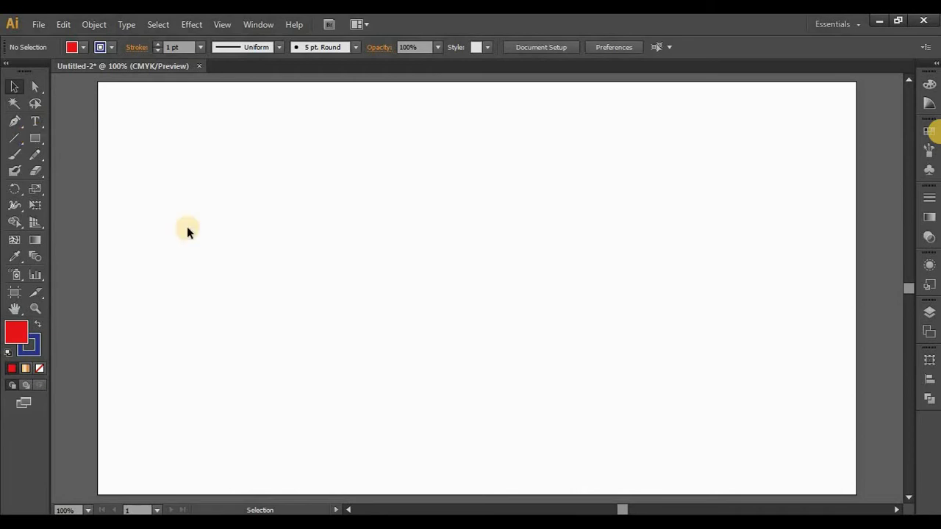
Select the Line Segment Tool from the line tools flyout.
click(12, 139)
drag(11, 143, 86, 144)
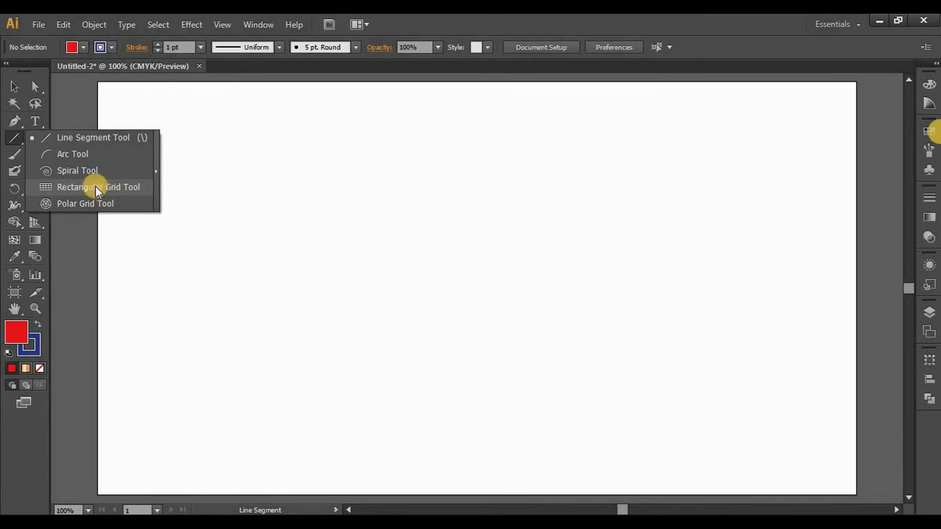
click(82, 137)
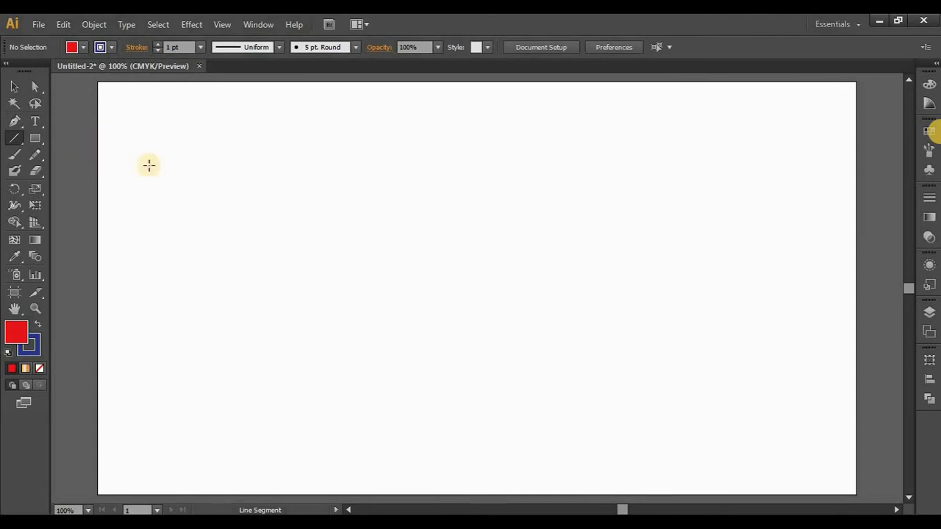
drag(176, 153, 788, 154)
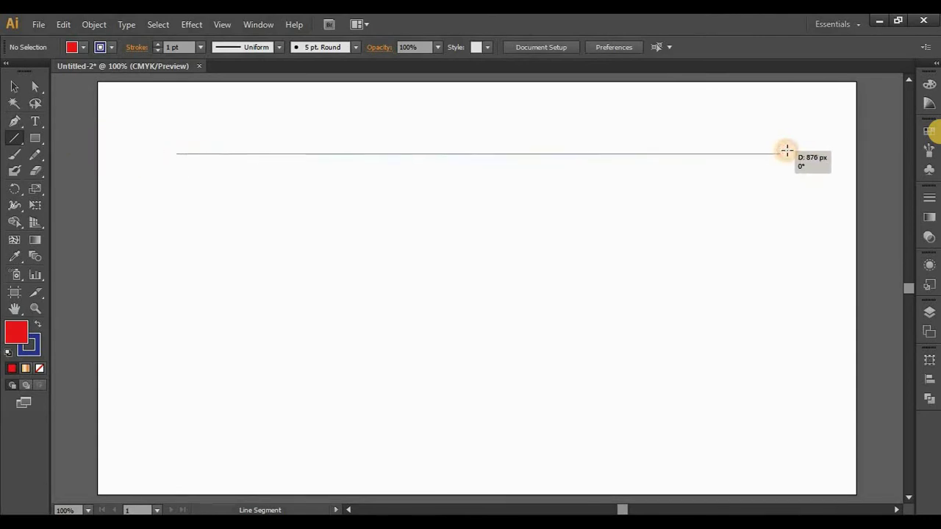
drag(476, 287, 722, 287)
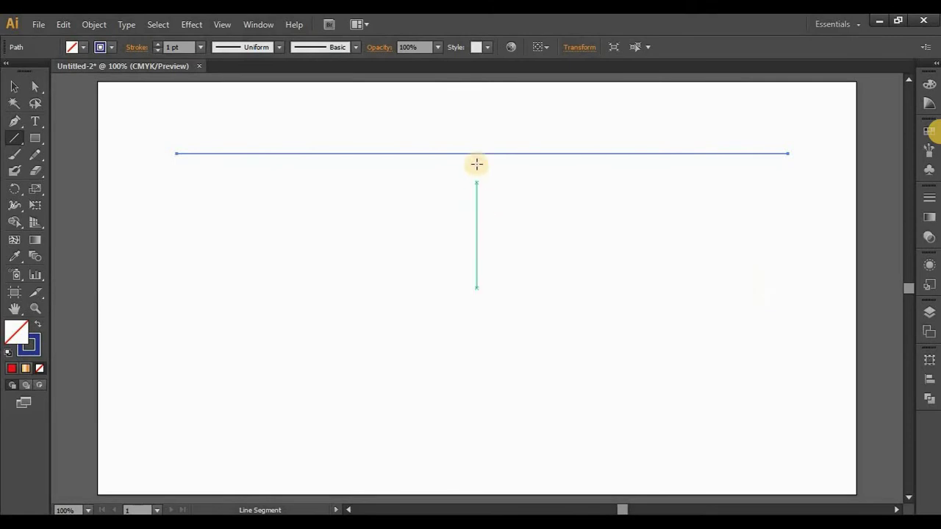
drag(504, 225, 471, 278)
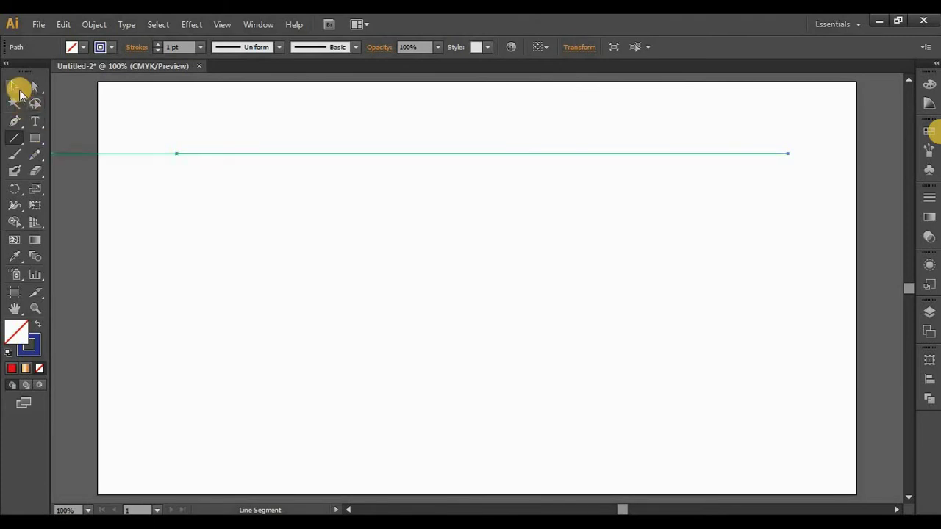
click(14, 86)
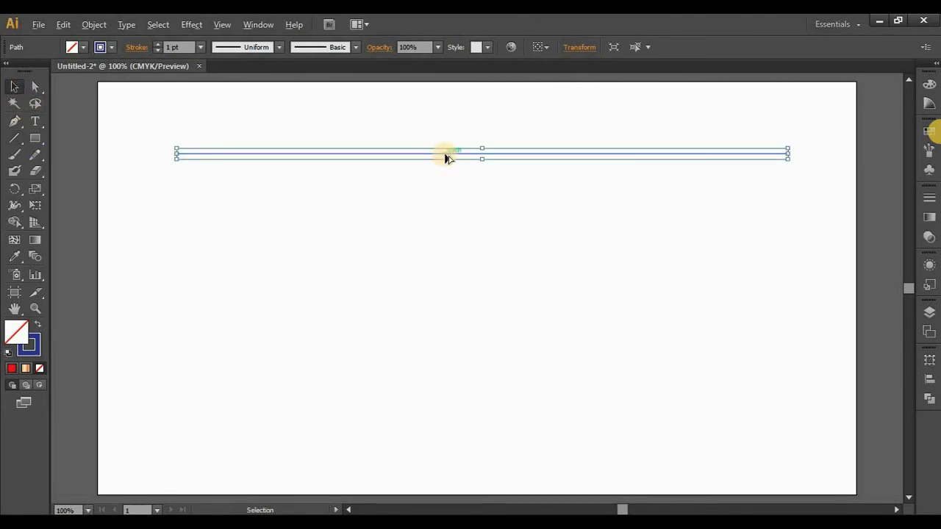
drag(444, 156, 445, 166)
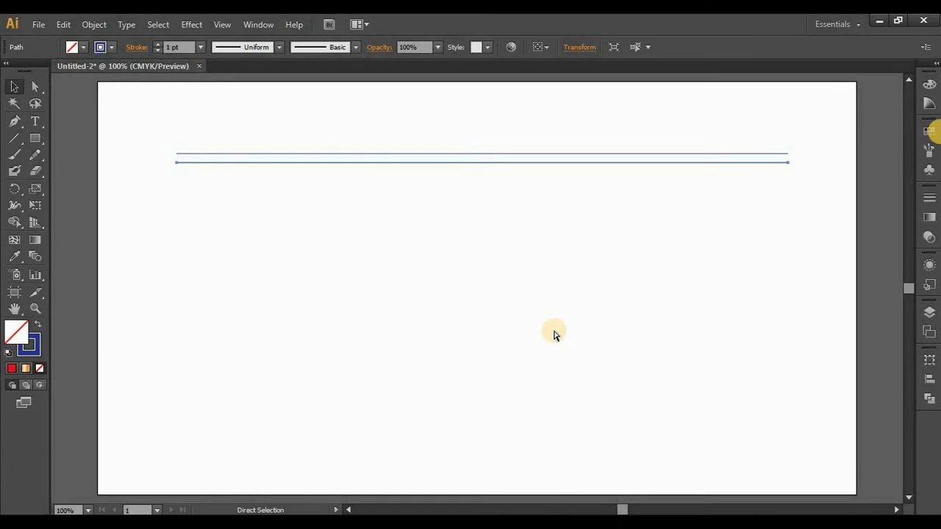
key(ctrl+d)
key(ctrl+d)
key(ctrl+d)
key(ctrl+d)
key(ctrl+d)
key(ctrl+d)
key(ctrl+d)
key(ctrl+d)
key(ctrl+d)
key(ctrl+d)
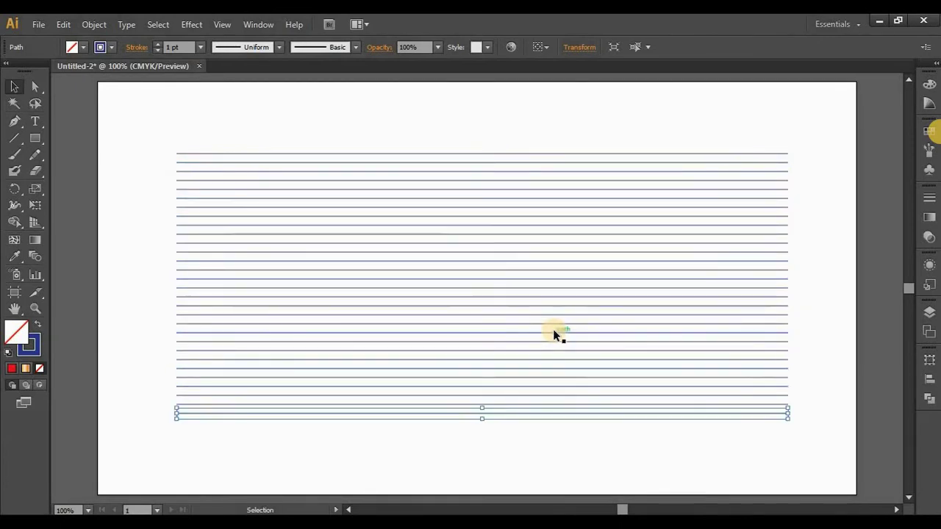
click(136, 212)
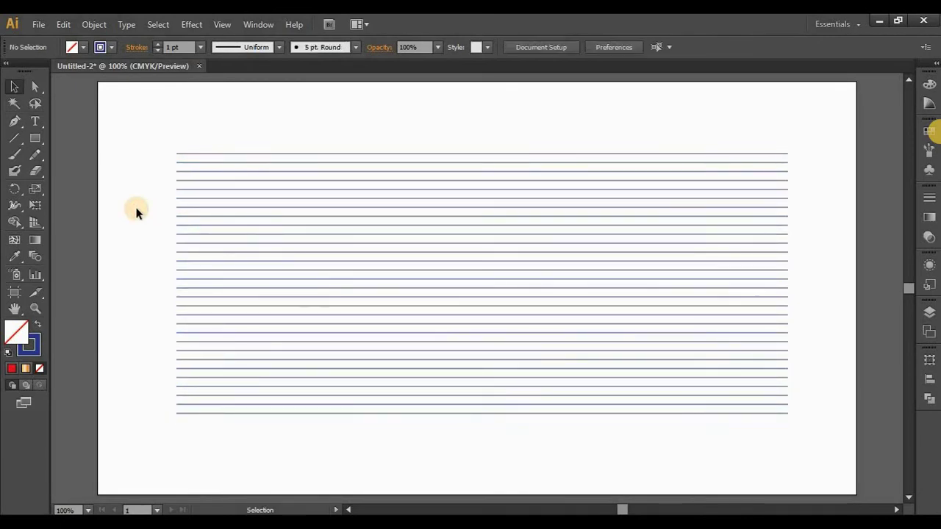
drag(156, 139, 384, 458)
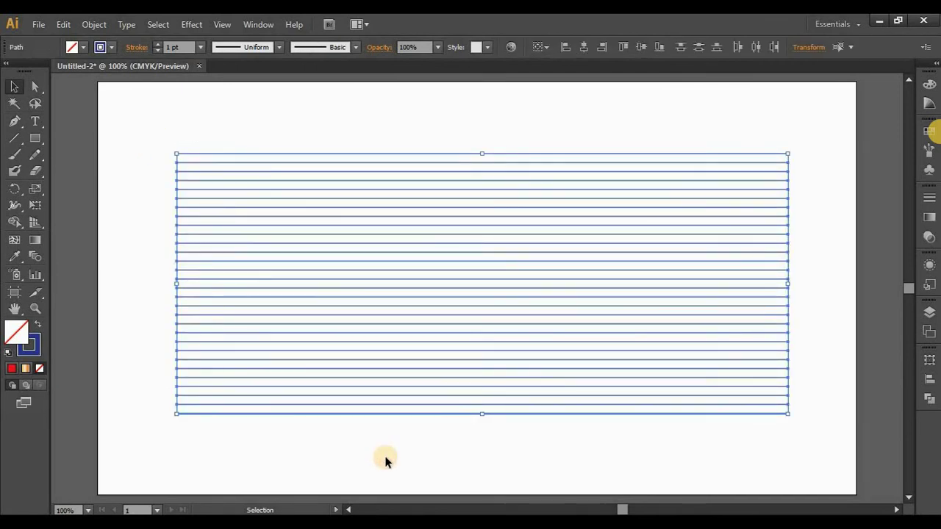
key(Delete)
Draw a vertical line on the artboard's left side, thicken it and nudge it down-left.
click(14, 137)
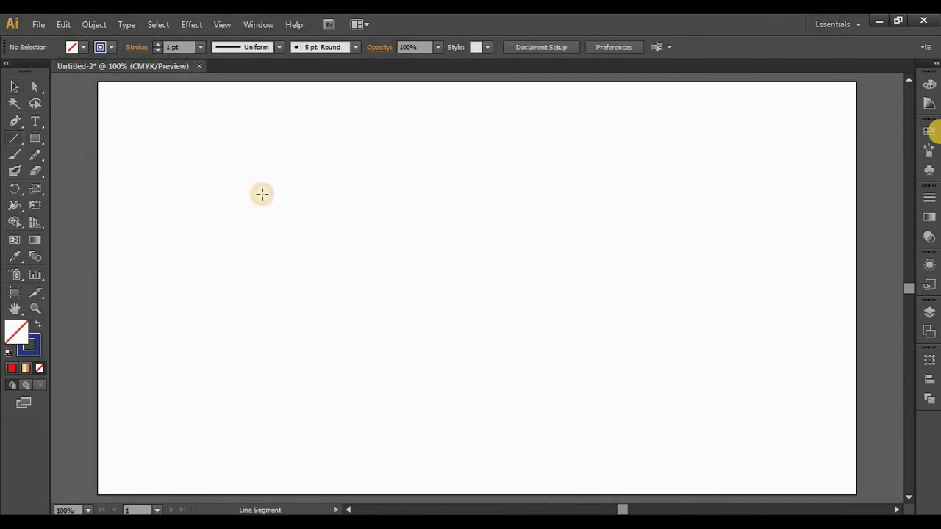
drag(250, 149, 249, 349)
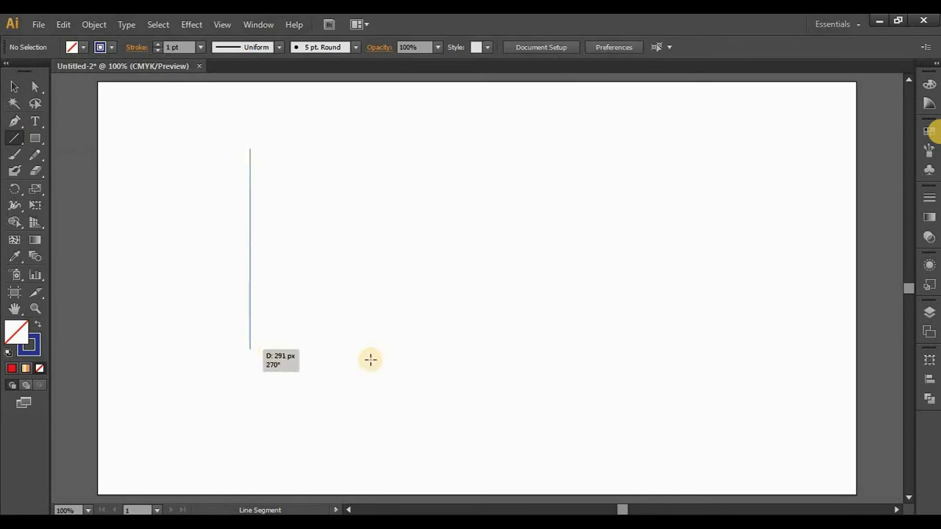
click(156, 46)
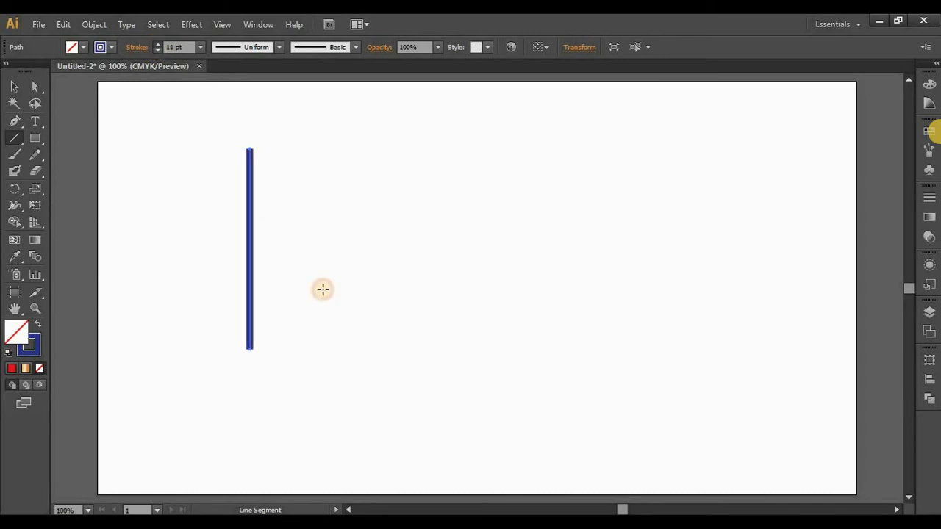
click(14, 87)
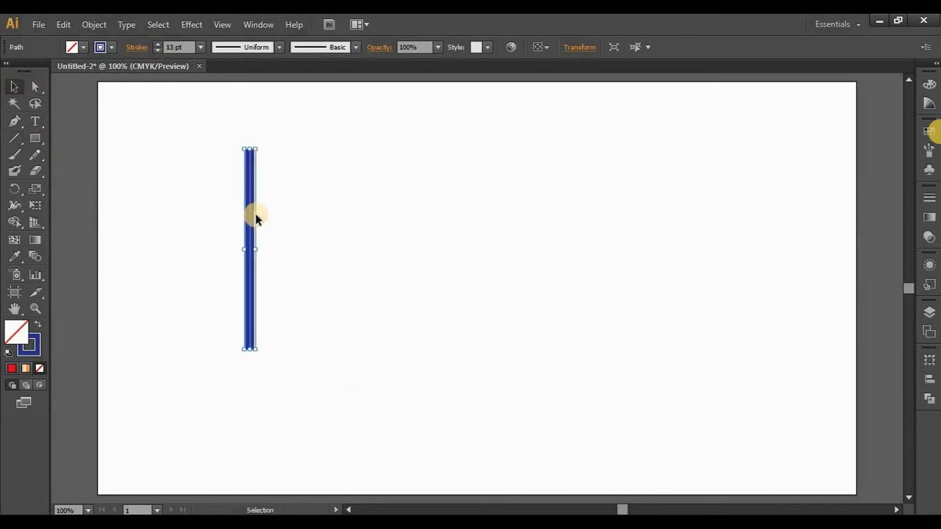
drag(255, 213, 242, 255)
click(332, 360)
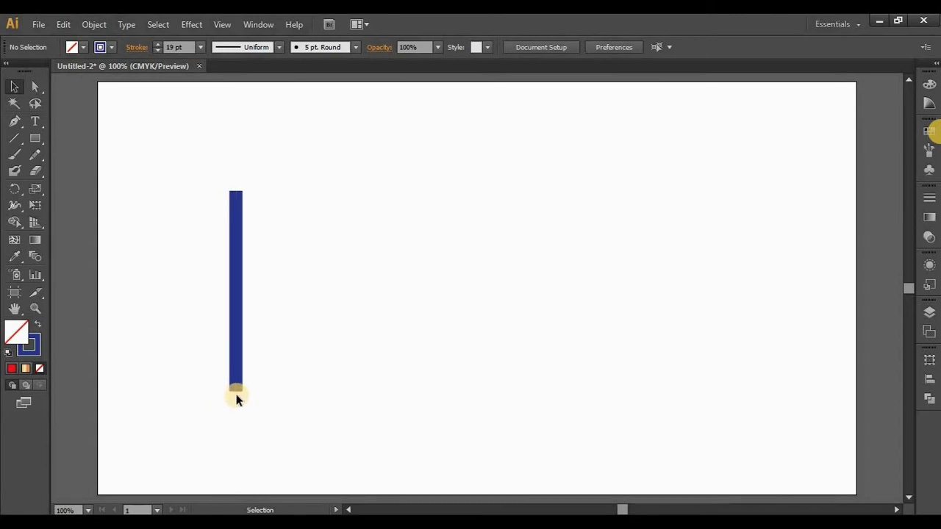
Give the vertical line Round Cap ends in the Stroke panel.
click(133, 49)
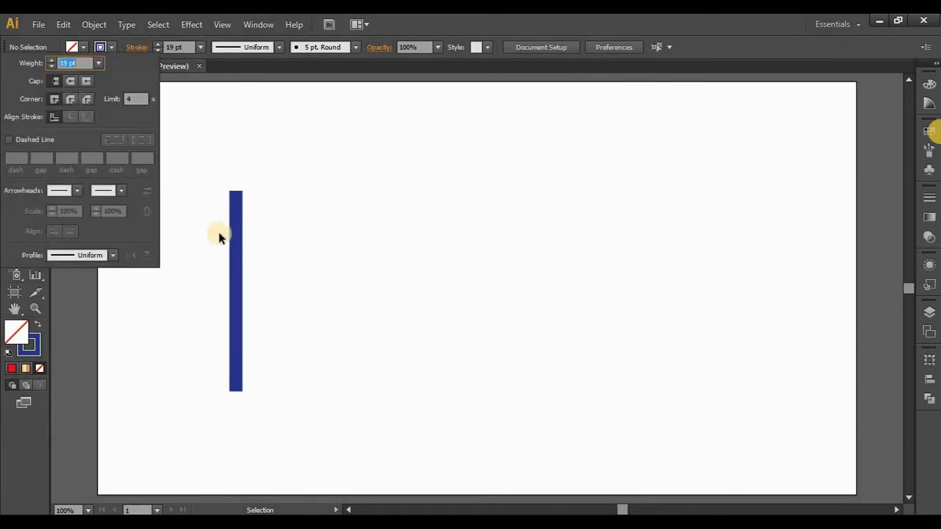
click(239, 232)
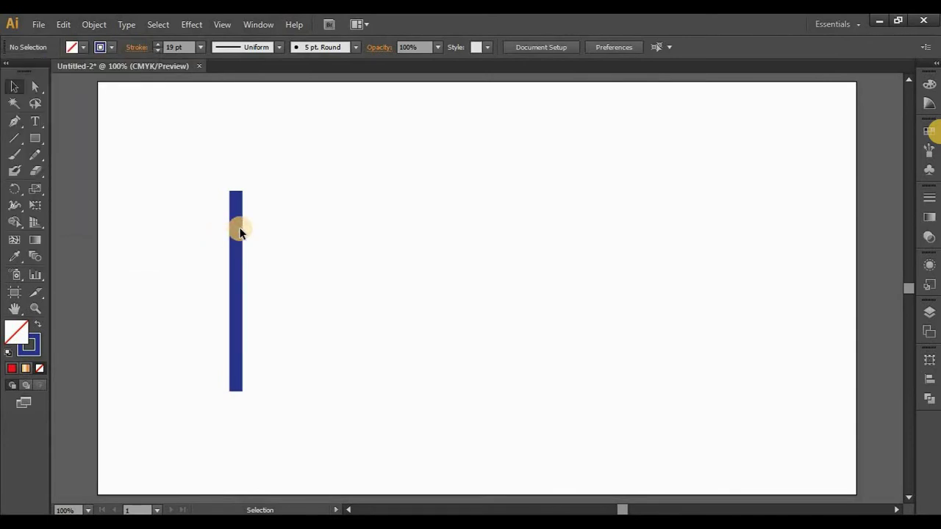
click(237, 252)
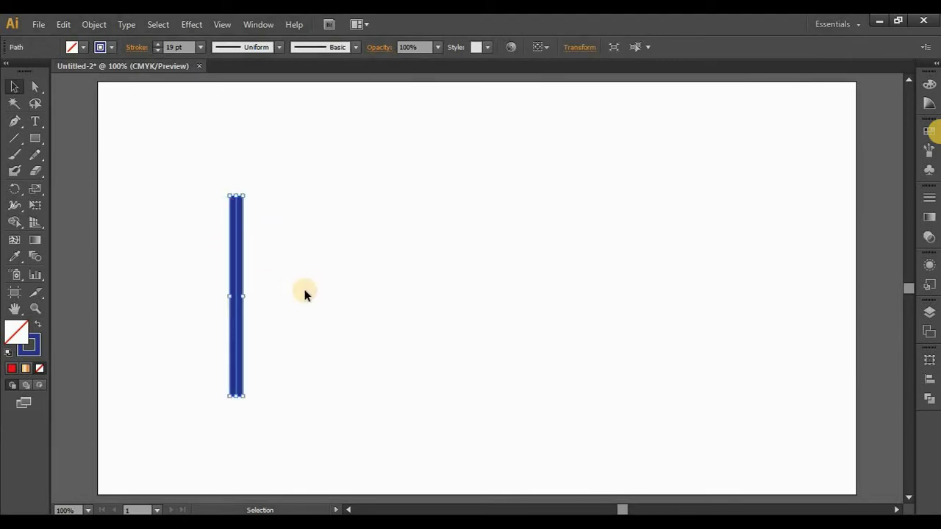
click(131, 48)
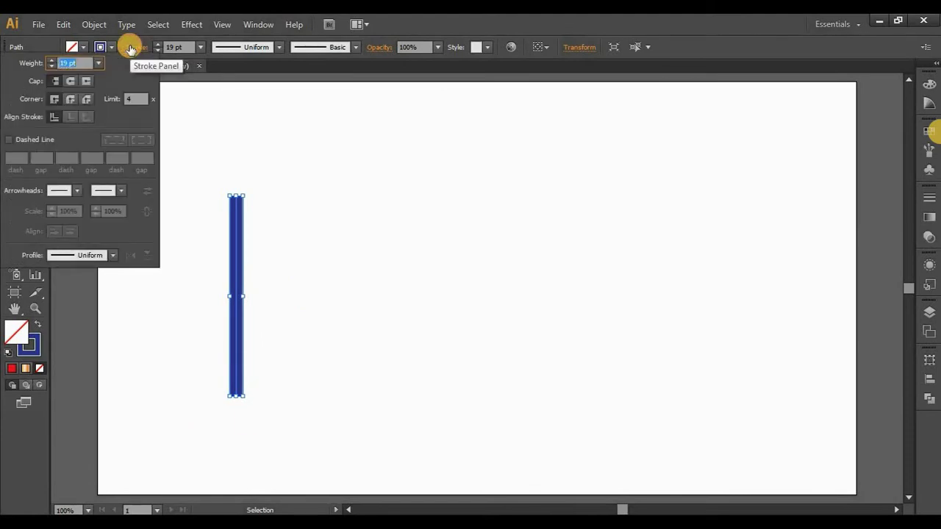
click(71, 82)
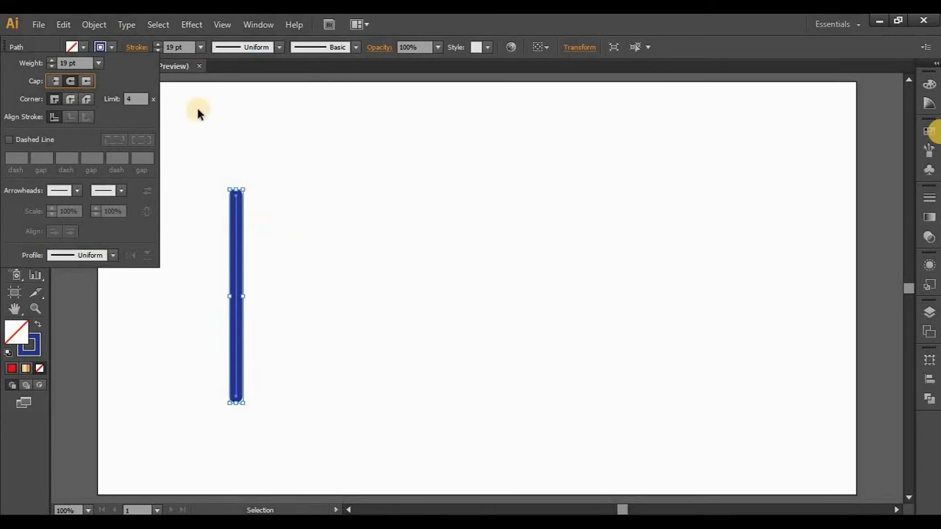
click(159, 47)
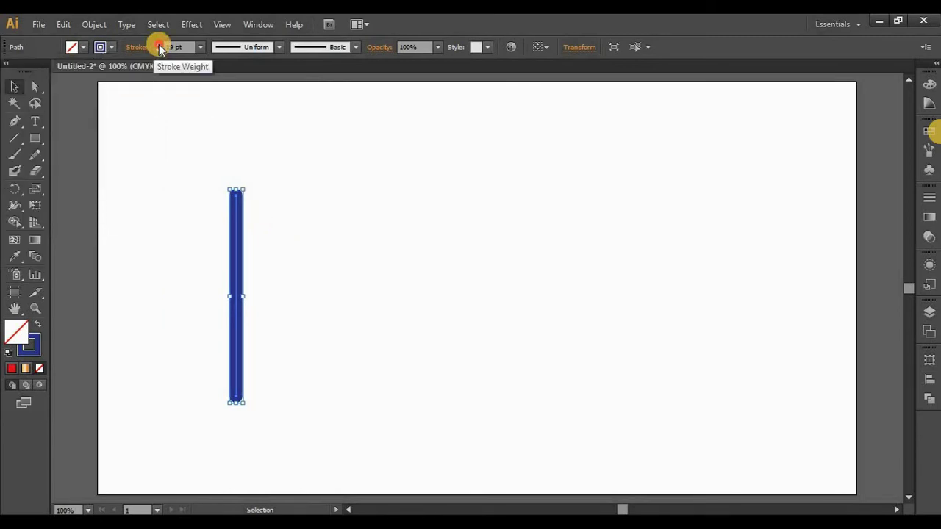
Raise the line's stroke weight to 50 pt and reselect it.
click(159, 47)
click(159, 47)
click(159, 46)
click(159, 46)
click(159, 46)
click(159, 46)
click(159, 46)
click(159, 46)
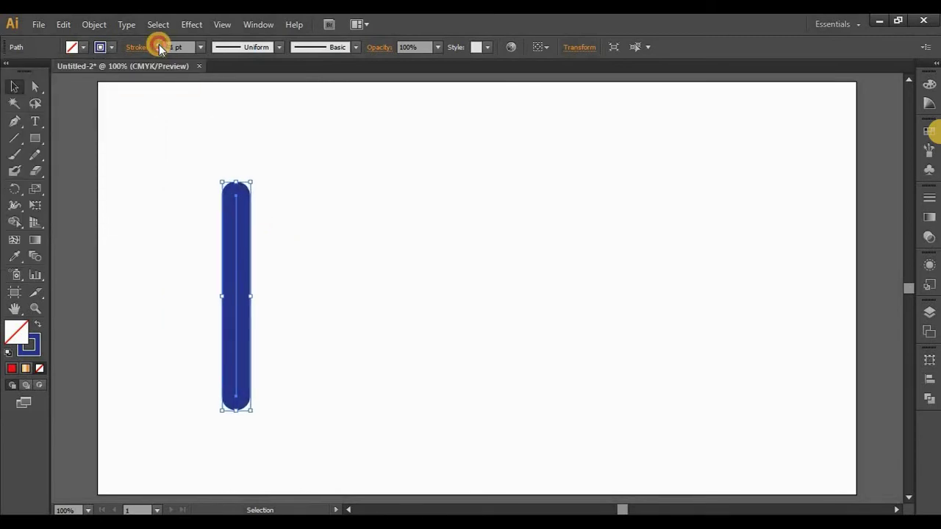
click(159, 46)
click(288, 243)
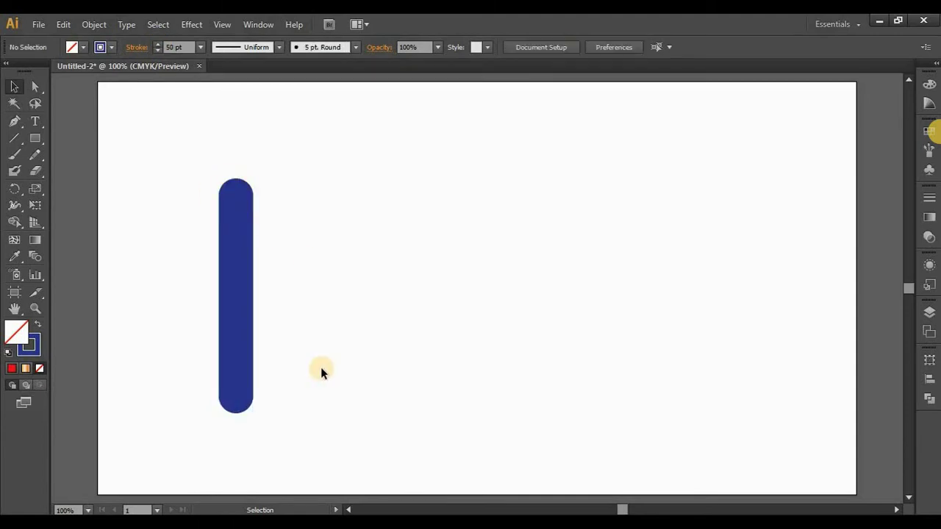
click(236, 292)
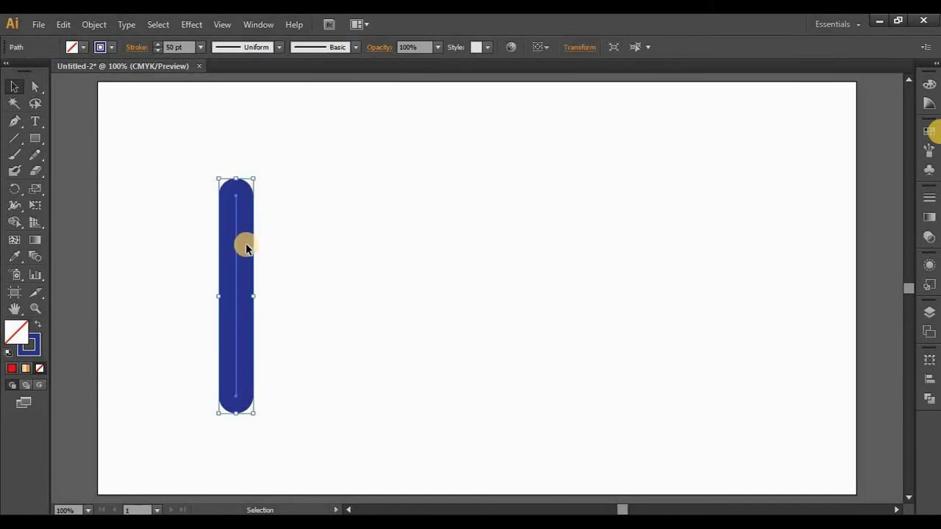
Try width profiles on the stroke, ending with one tapering to a point at the bottom.
click(230, 48)
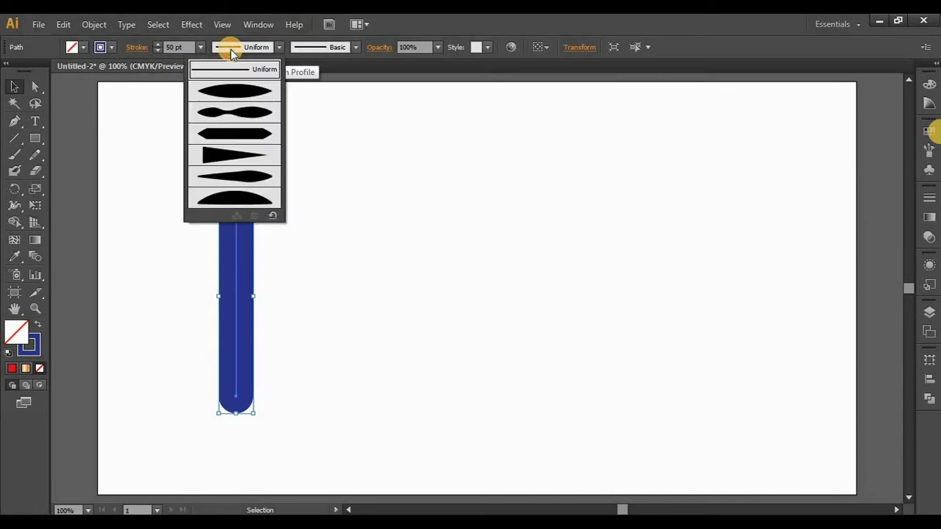
click(223, 94)
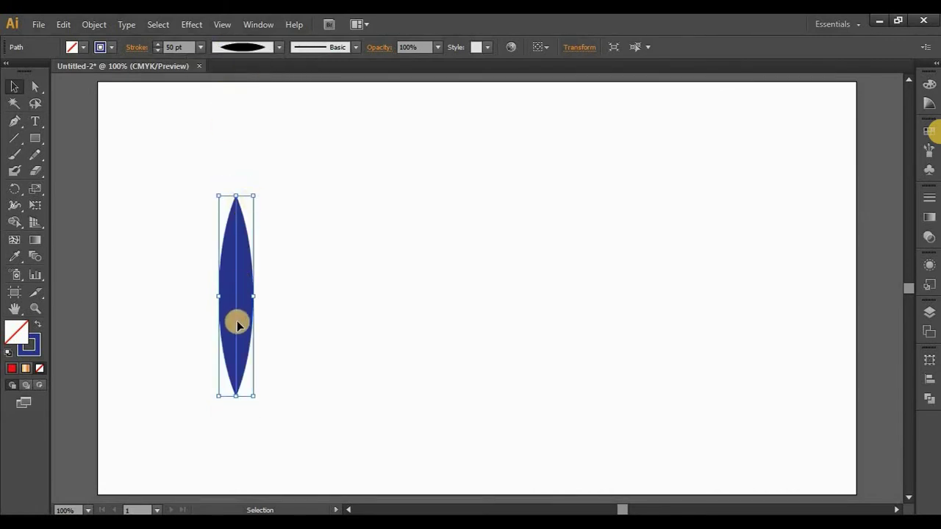
click(236, 48)
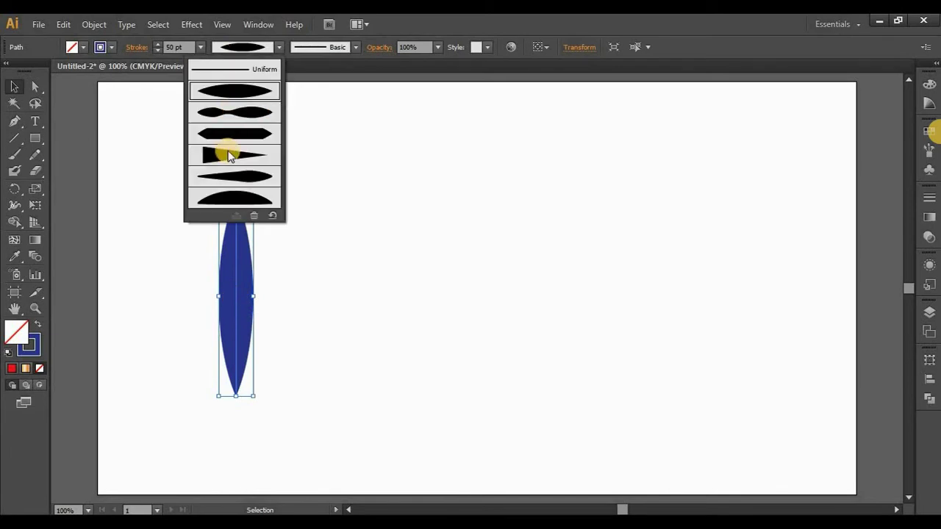
click(276, 170)
click(243, 48)
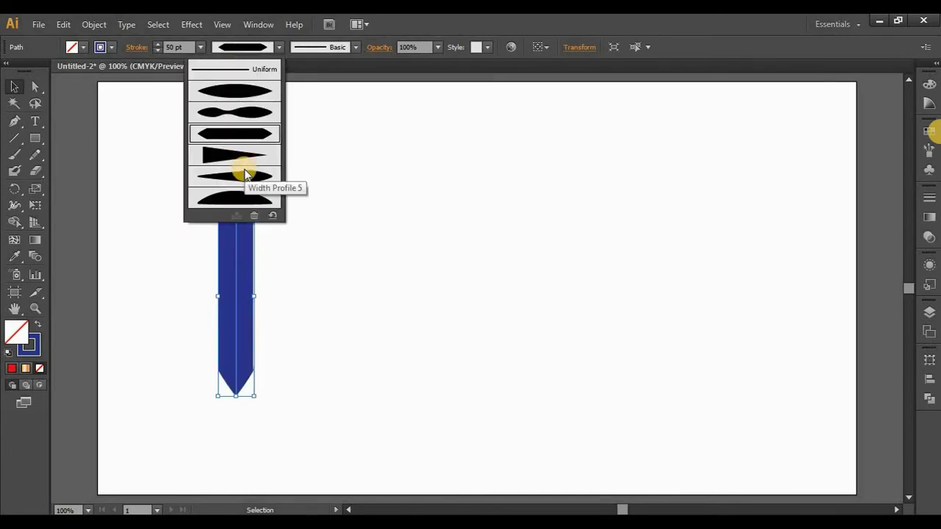
click(286, 197)
click(408, 315)
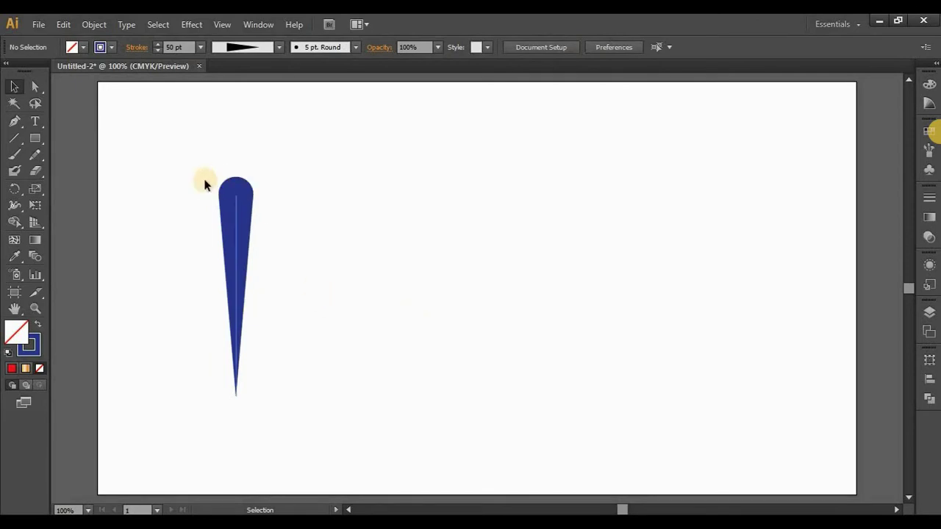
Give the tapered stroke a flat Butt Cap top.
click(237, 216)
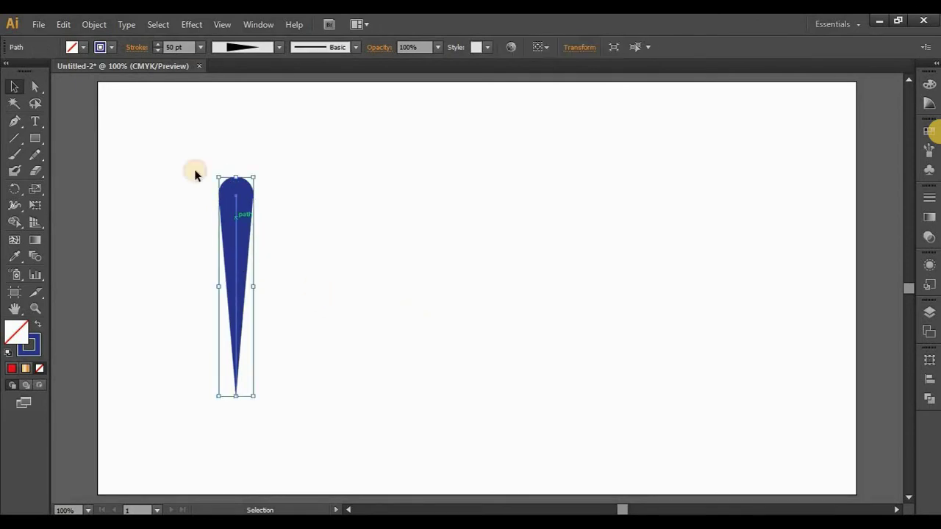
click(136, 47)
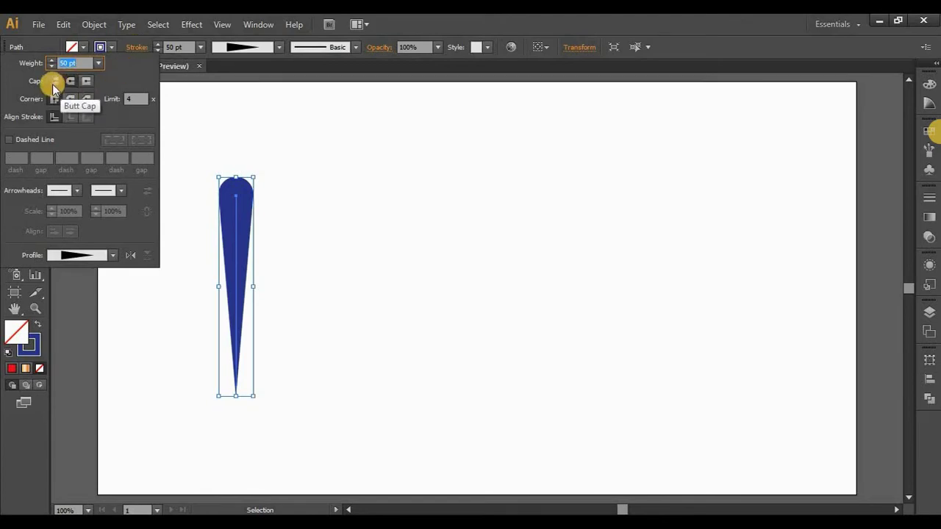
click(52, 81)
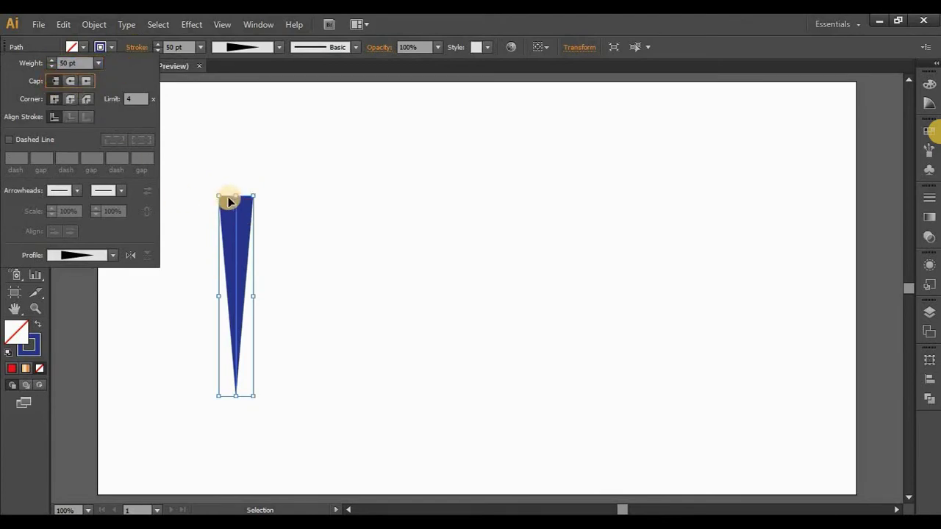
click(294, 273)
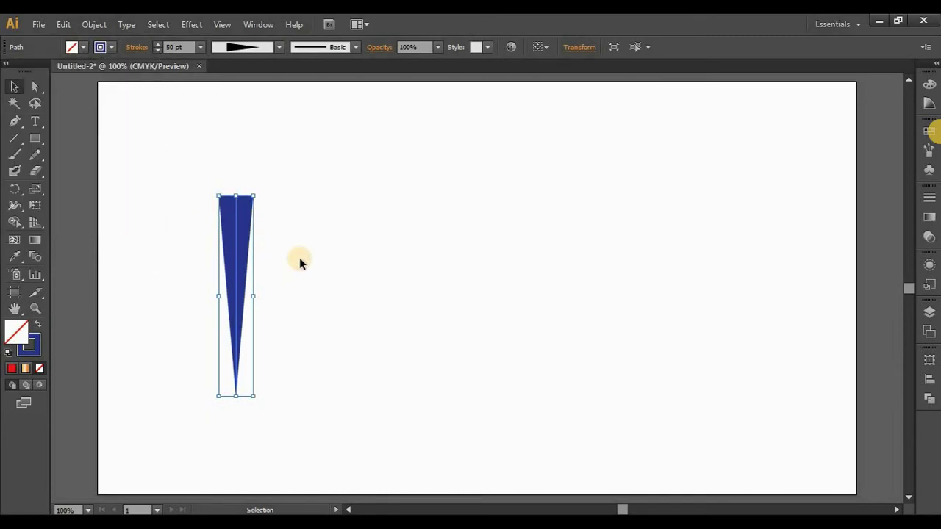
Select all with Ctrl+A and delete the tapered line.
click(300, 263)
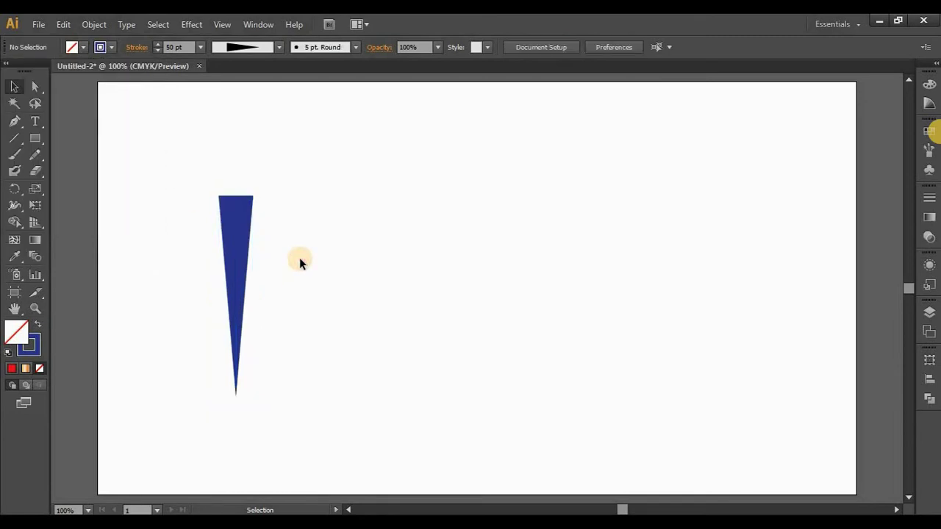
key(ctrl+a)
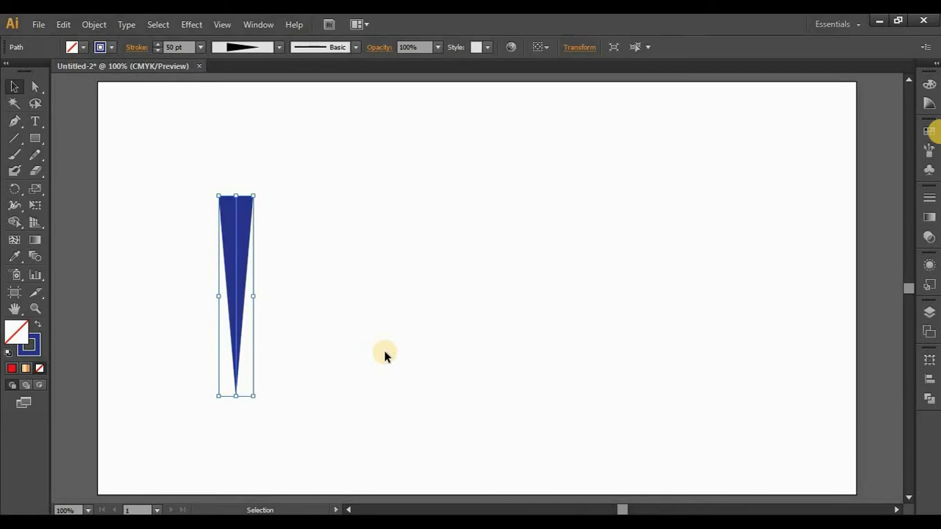
key(Delete)
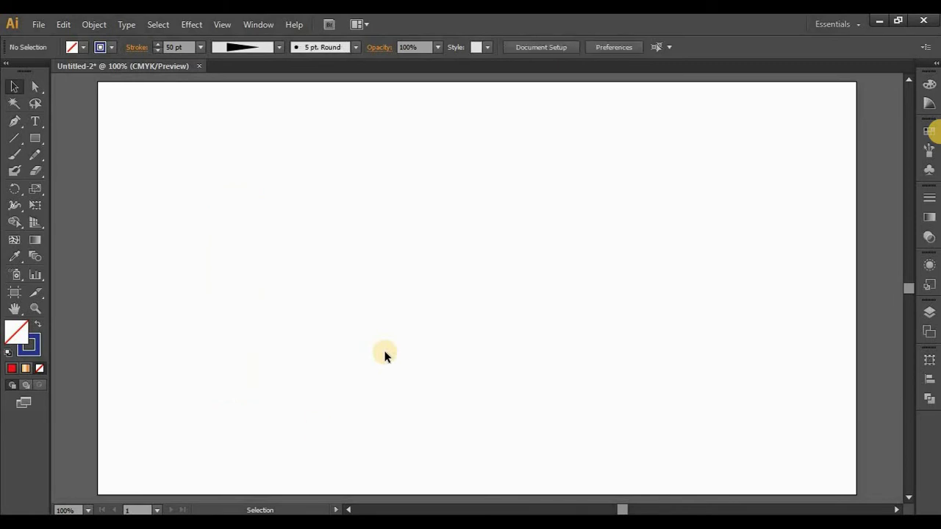
Draw a 2 pt vertical line near the artboard's left edge.
click(15, 139)
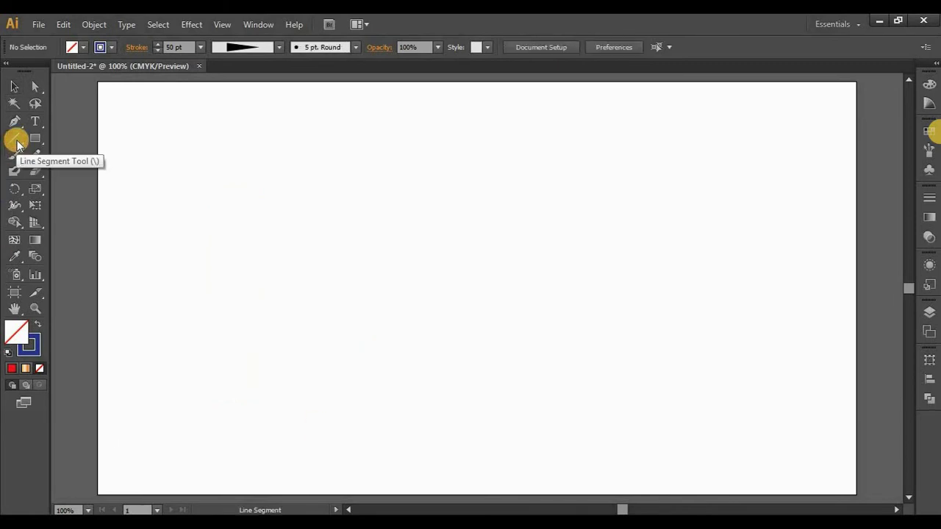
click(170, 47)
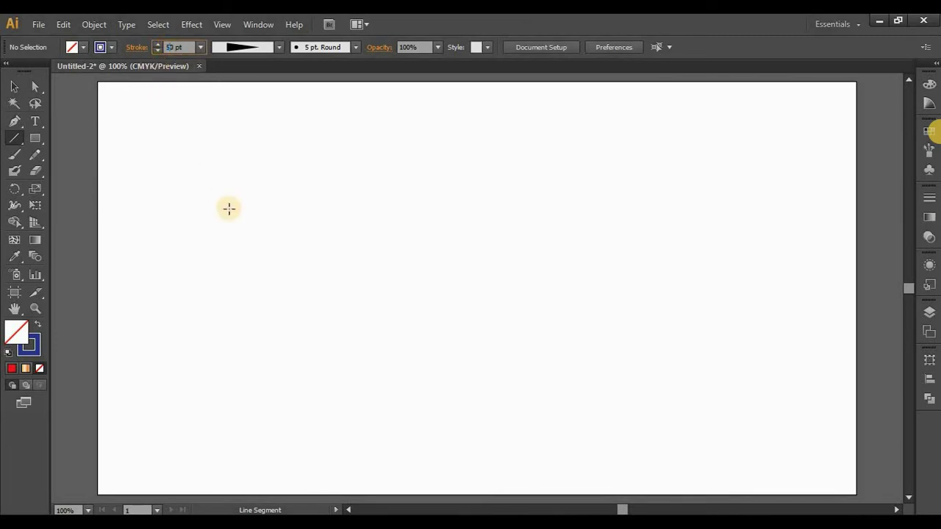
text(2)
key(Return)
drag(153, 114, 153, 447)
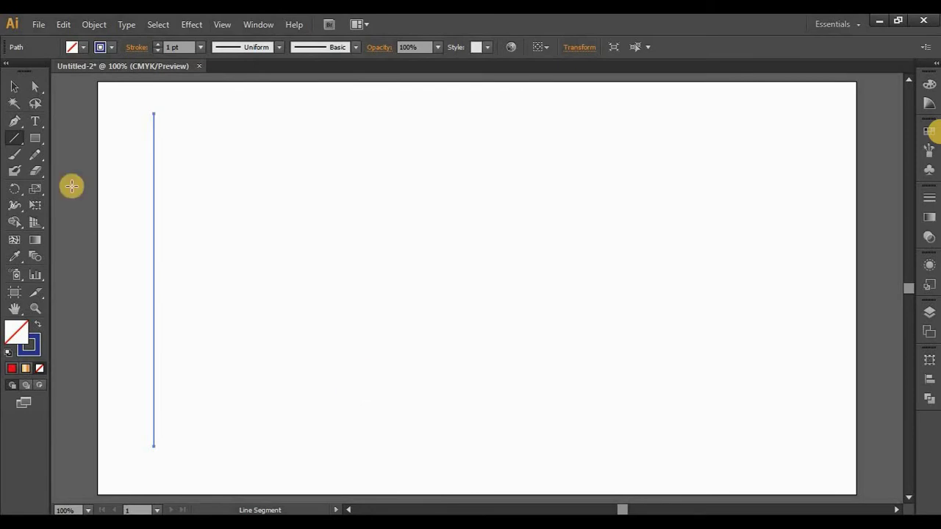
Place a copy of the line 807 px to the right and marquee-select both lines.
click(15, 87)
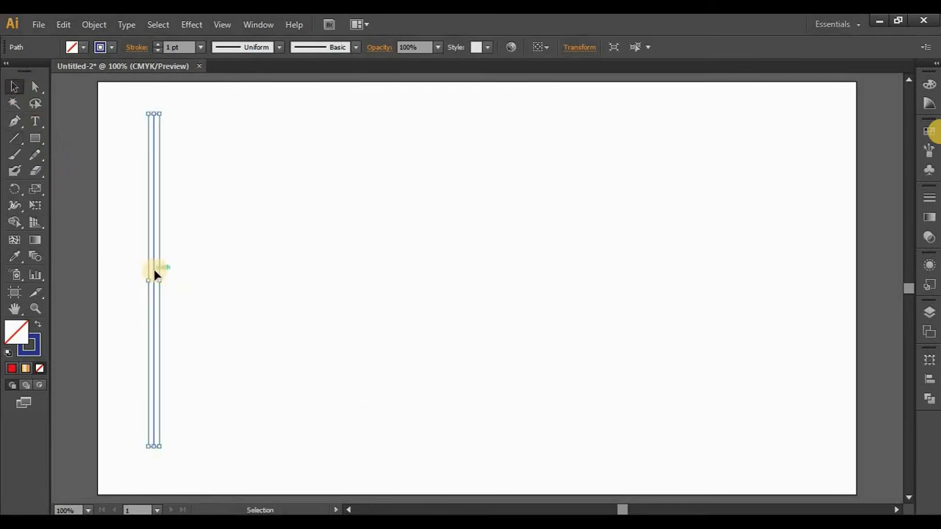
drag(156, 274, 711, 276)
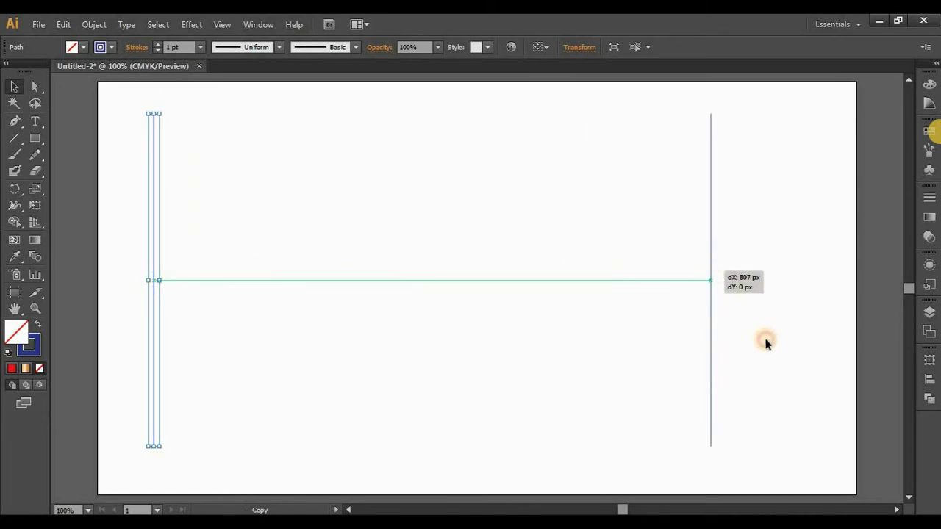
click(765, 346)
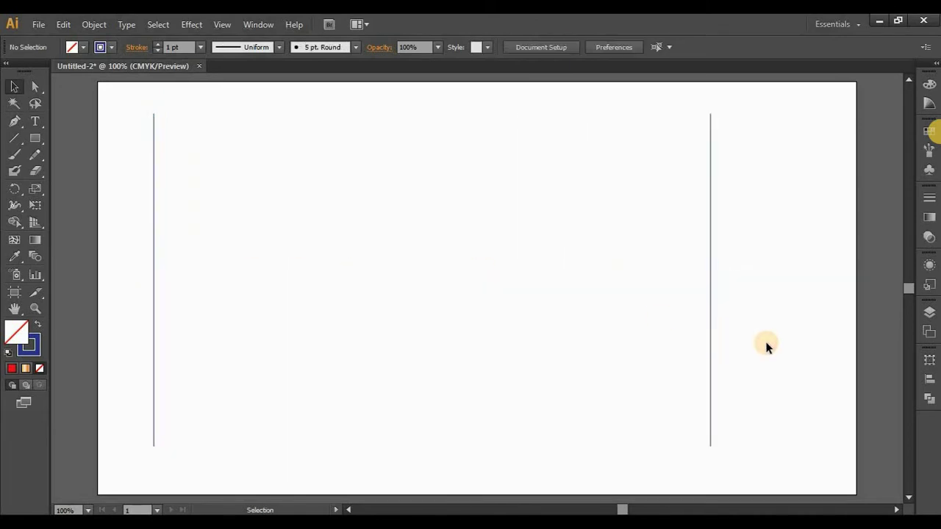
mouse_move(132, 116)
mouse_down()
mouse_move(845, 400)
mouse_move(796, 375)
mouse_up()
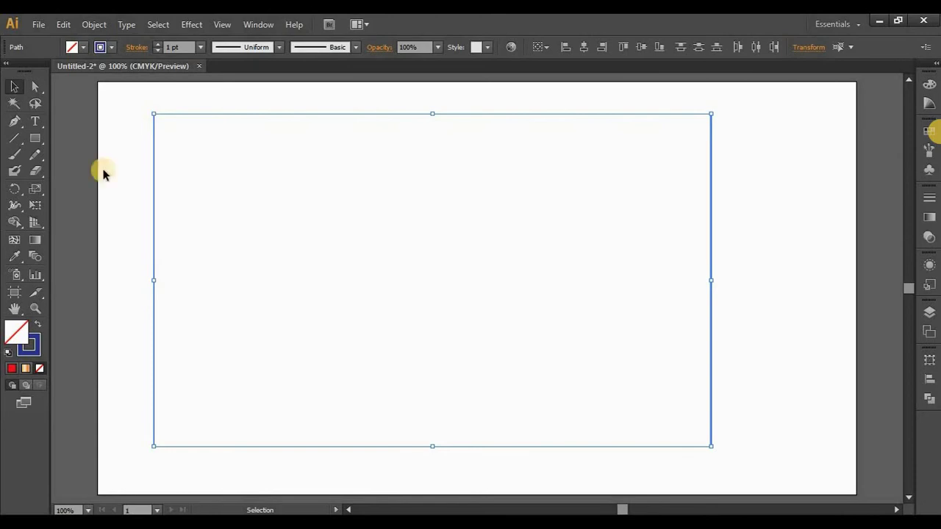
Set Blend Options spacing to Specified Steps with 20 steps.
click(94, 25)
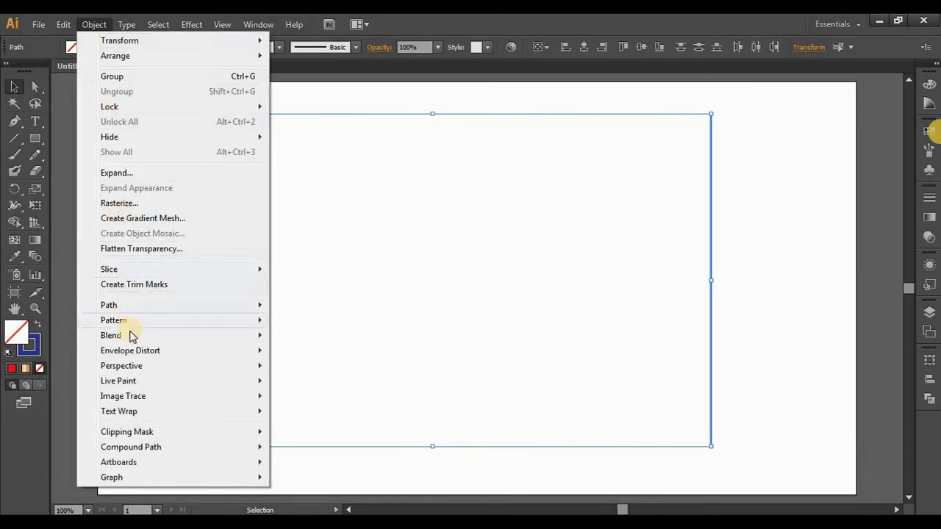
mouse_move(111, 335)
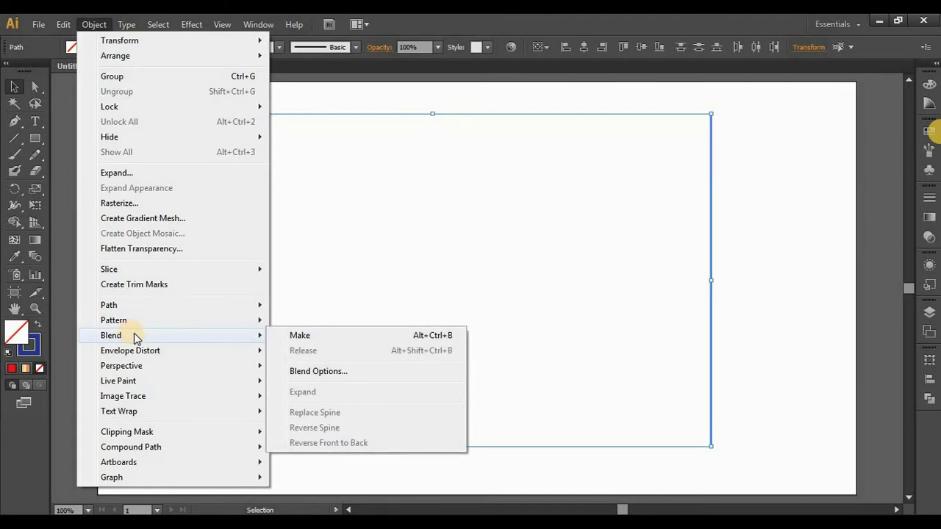
click(340, 373)
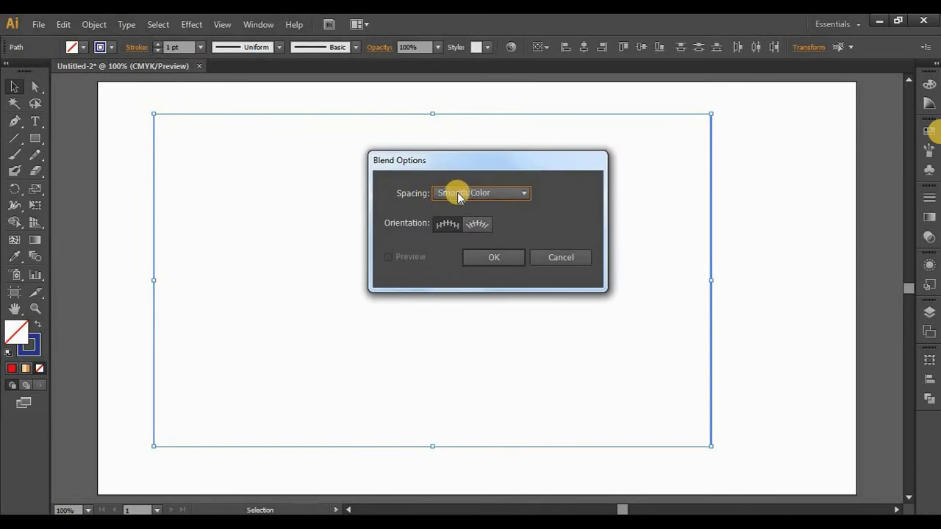
click(458, 197)
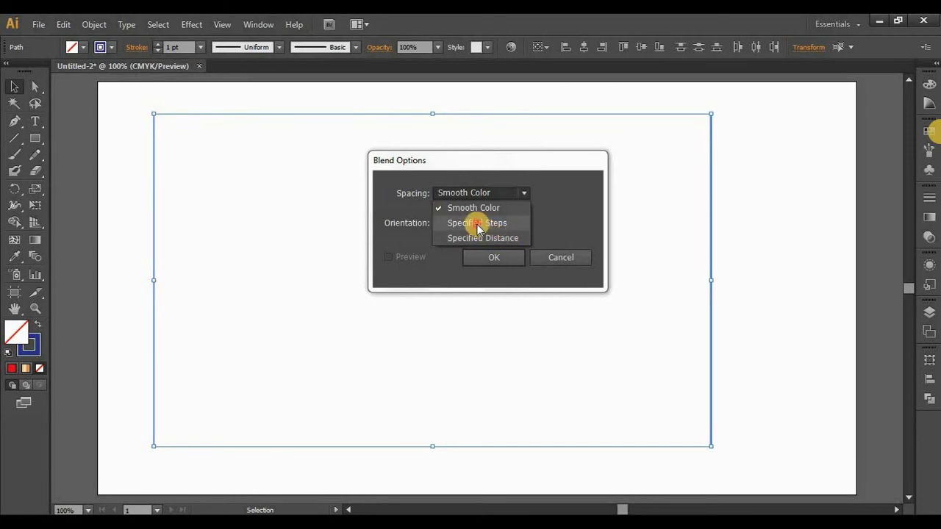
click(477, 224)
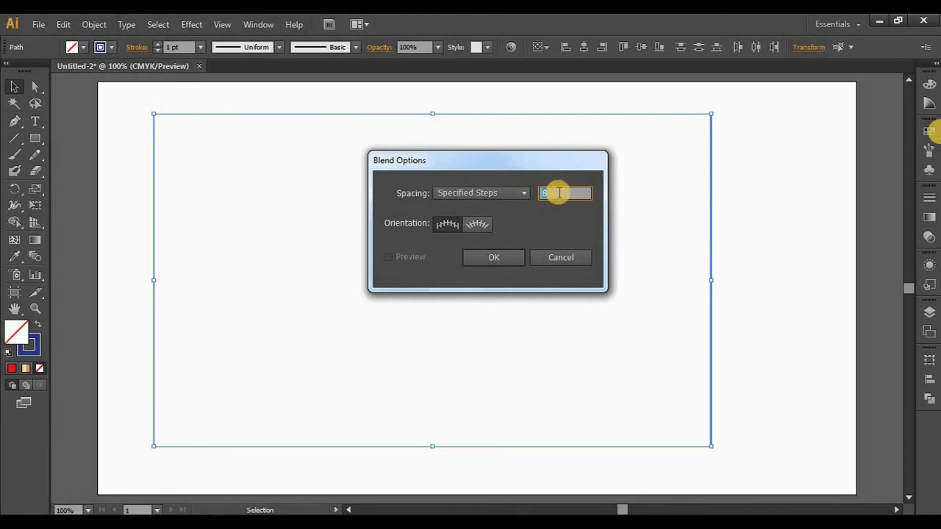
text(20)
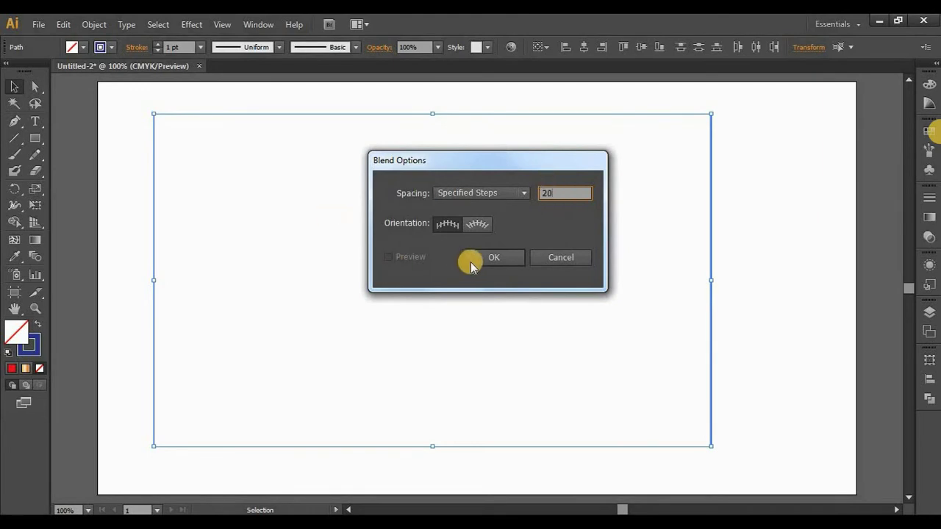
click(500, 258)
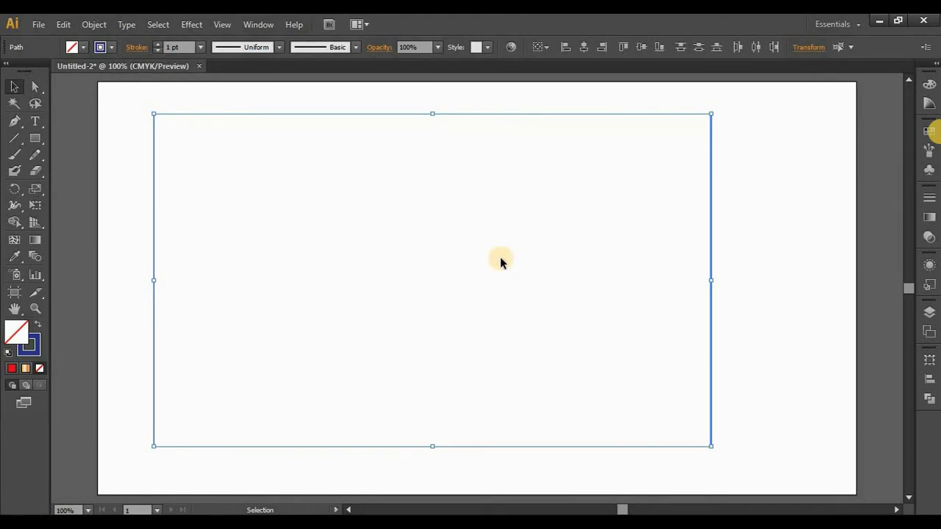
click(90, 25)
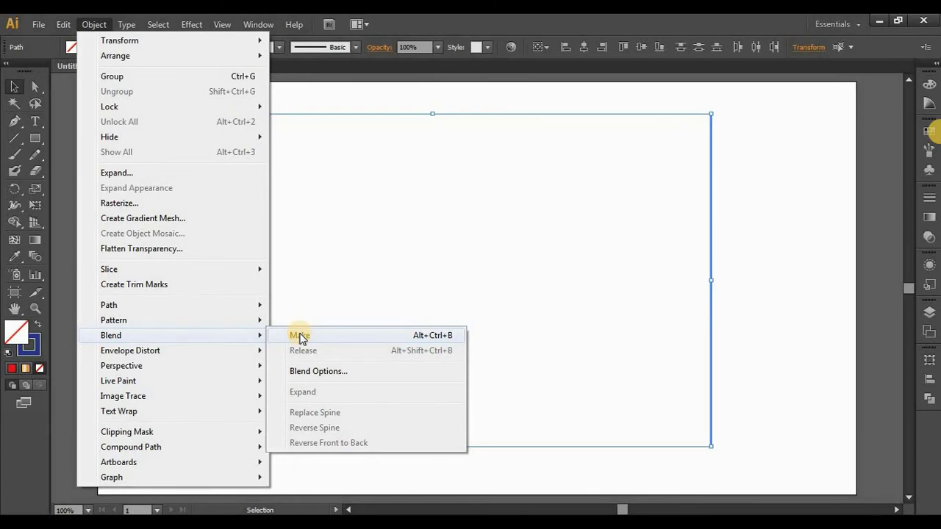
Blend the two lines into a row of evenly spaced lines, then select and delete them.
click(300, 336)
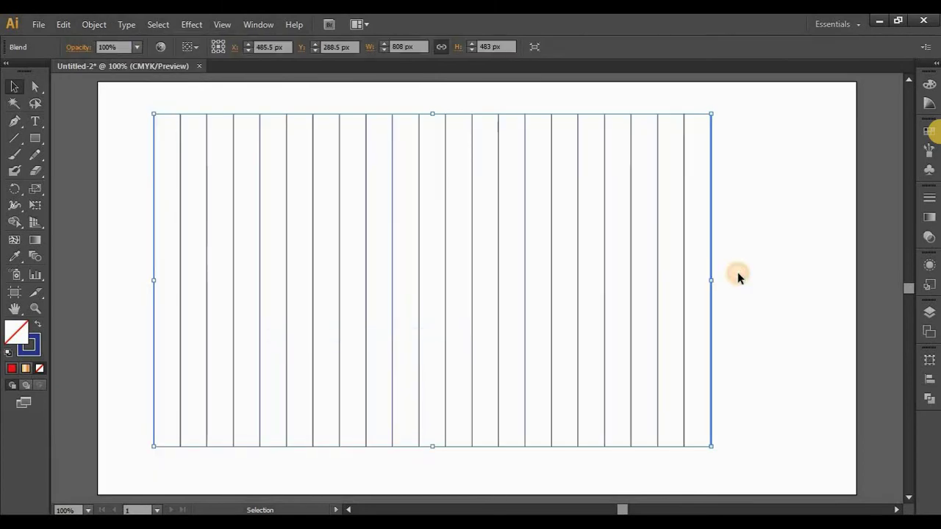
click(737, 274)
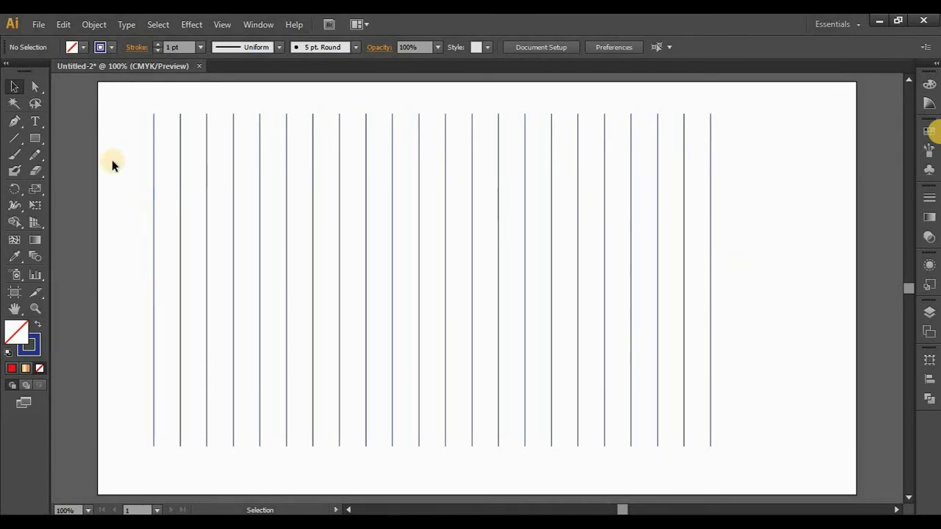
drag(111, 138, 748, 410)
key(Delete)
Draw a trial arc with the Arc Tool, raise the stroke to 4 pt, then delete it.
click(15, 138)
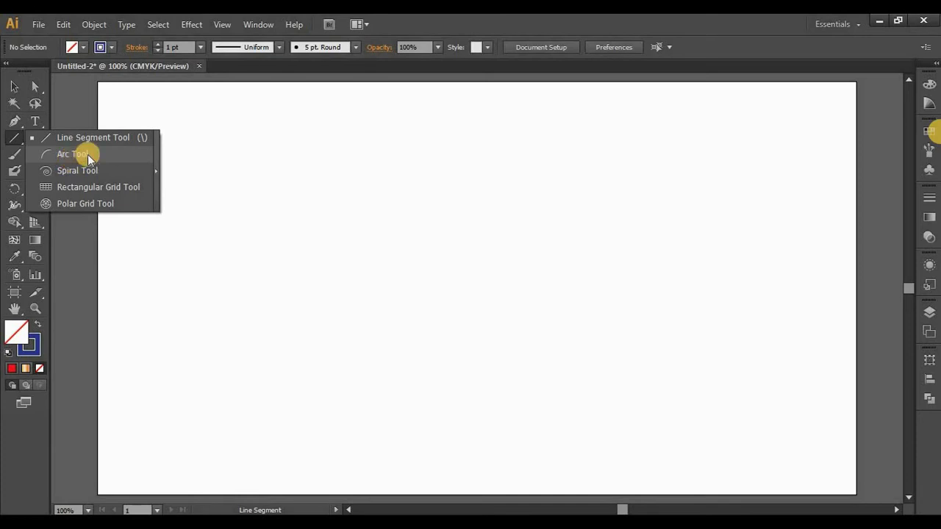
click(88, 154)
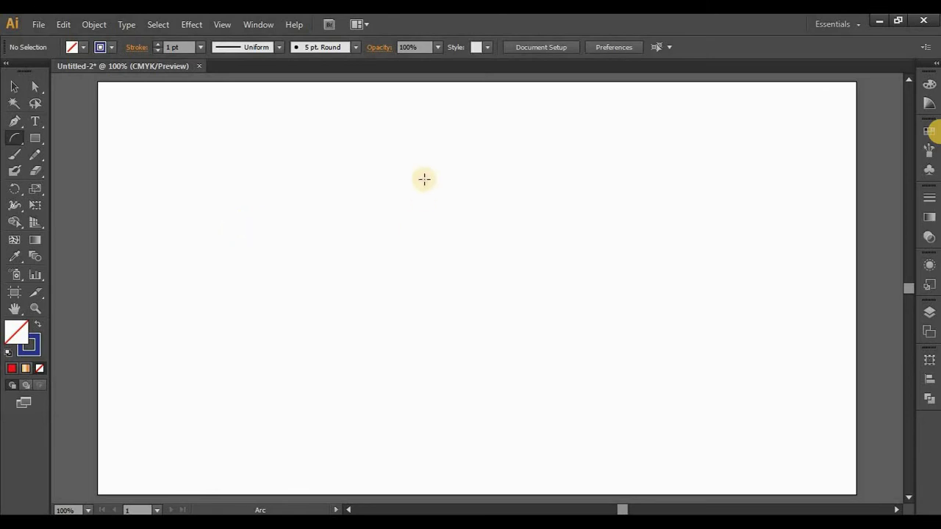
mouse_move(423, 176)
mouse_down()
mouse_move(525, 358)
mouse_move(536, 350)
mouse_up()
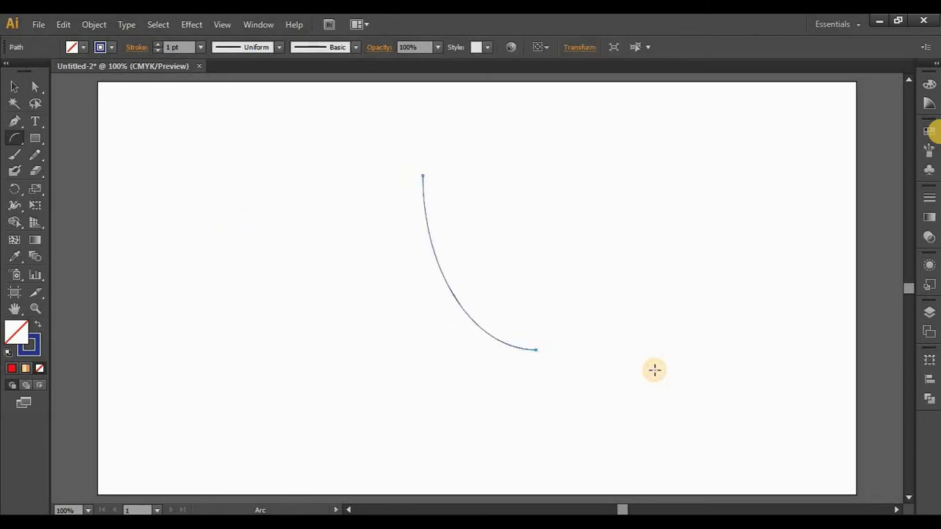
click(157, 43)
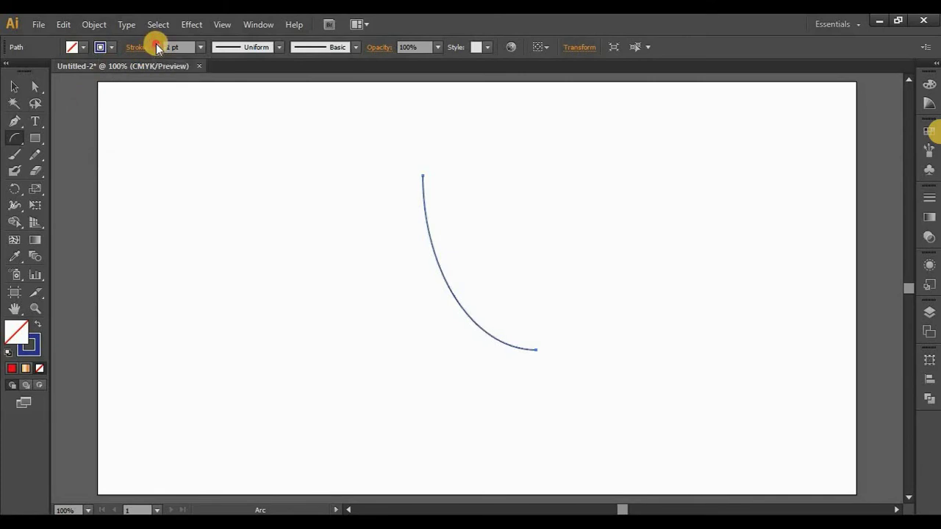
double_click(157, 44)
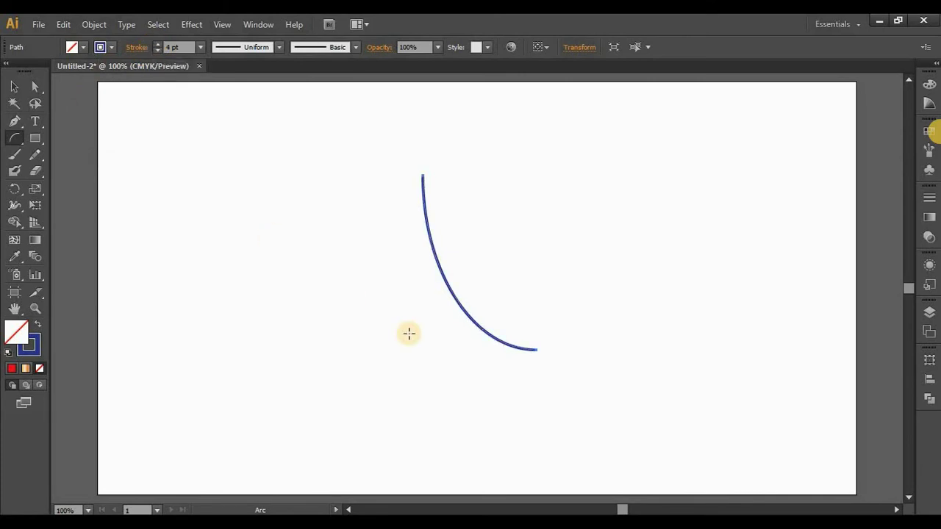
key(Delete)
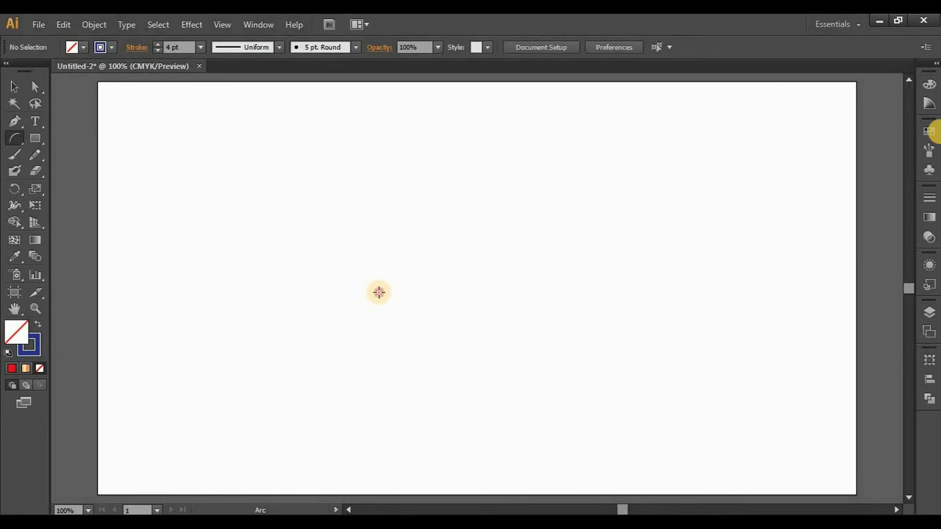
click(379, 292)
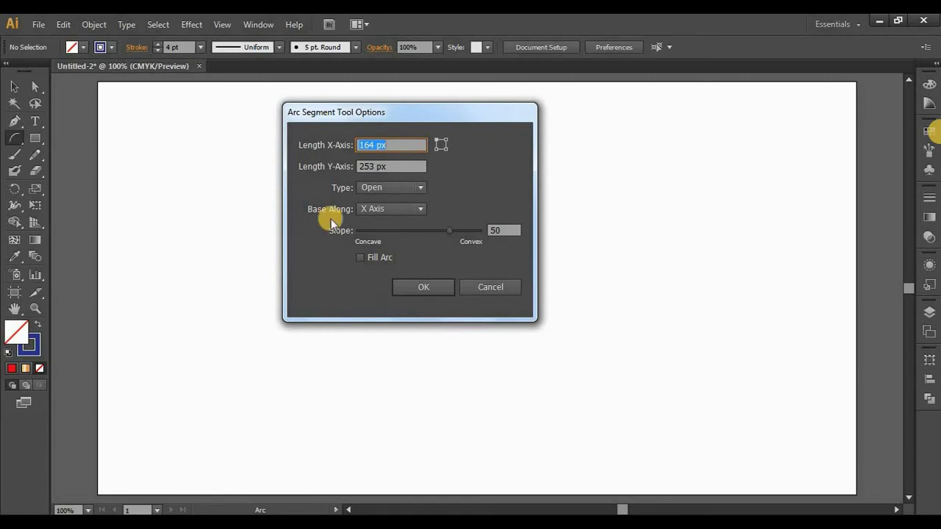
Create a 200 × 200 px Open arc based along the X Axis via Arc Segment Tool Options.
double_click(375, 145)
drag(374, 145, 398, 150)
text(2)
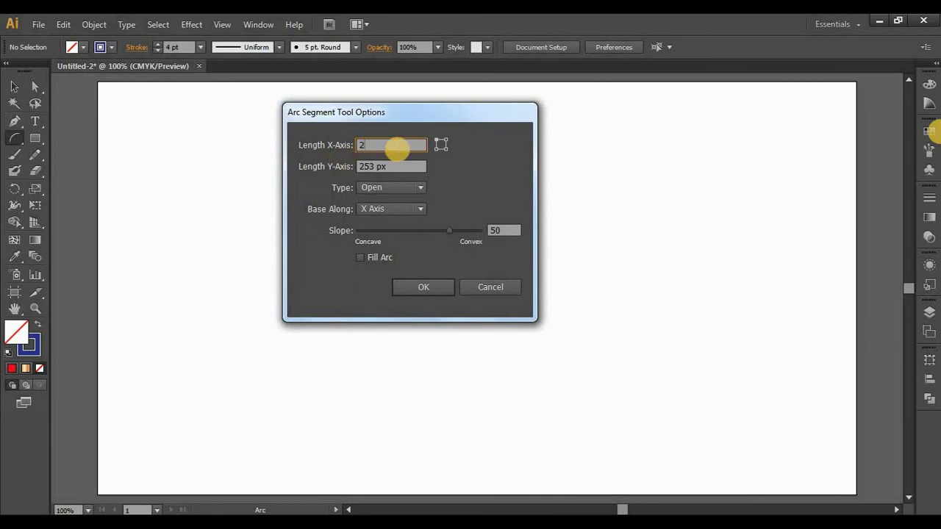
text(00)
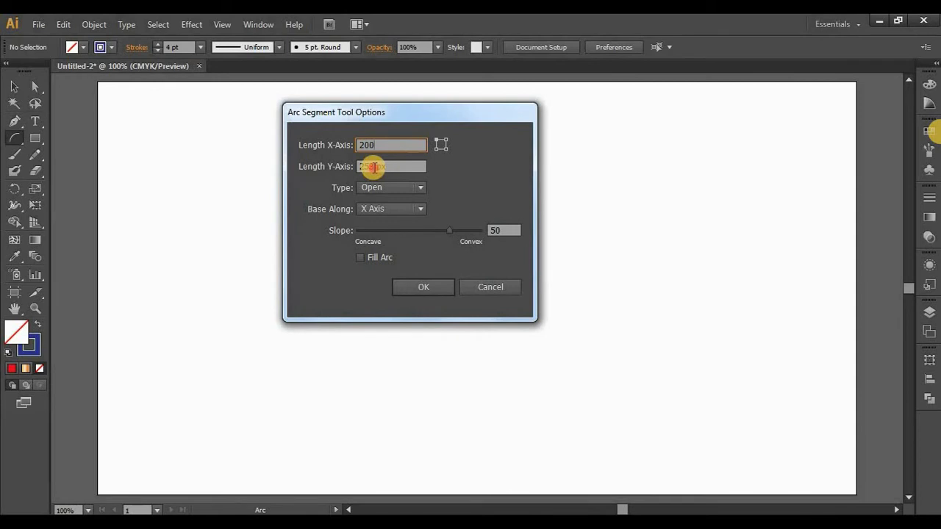
drag(373, 166, 324, 186)
text(2)
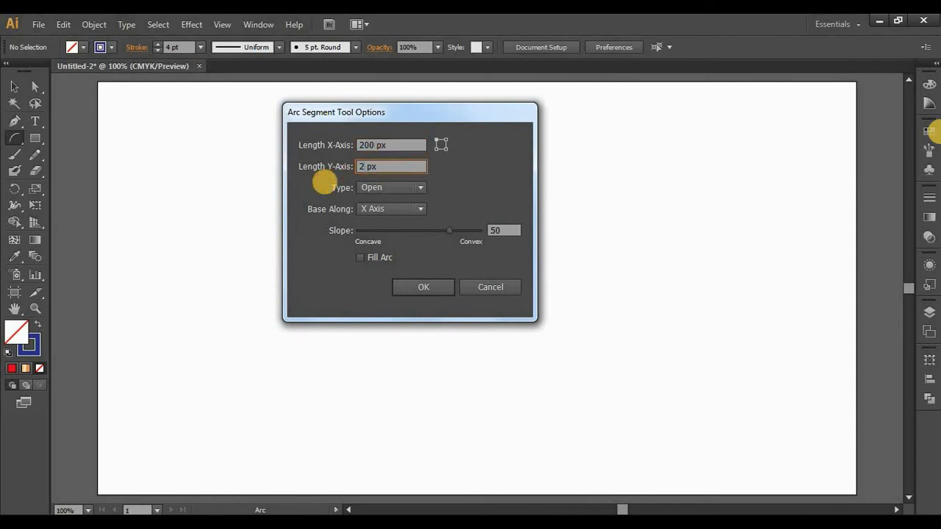
text(00)
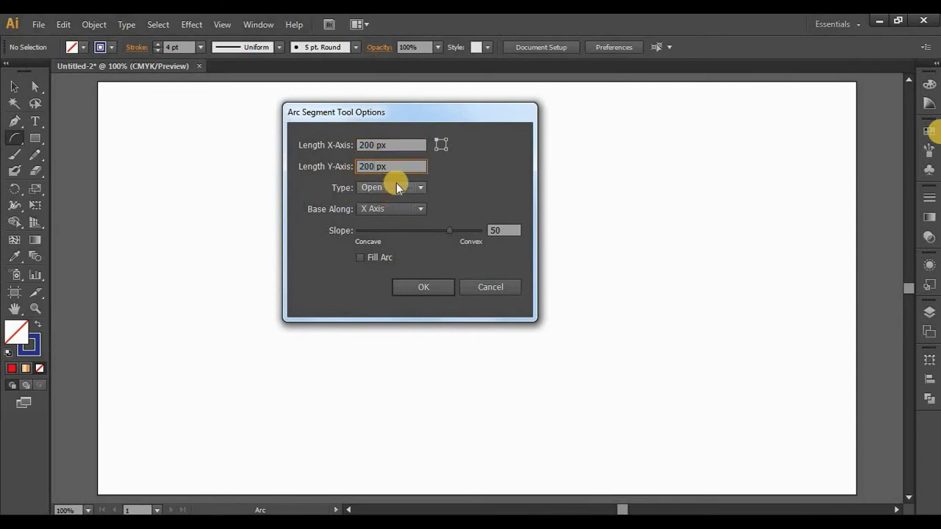
click(396, 184)
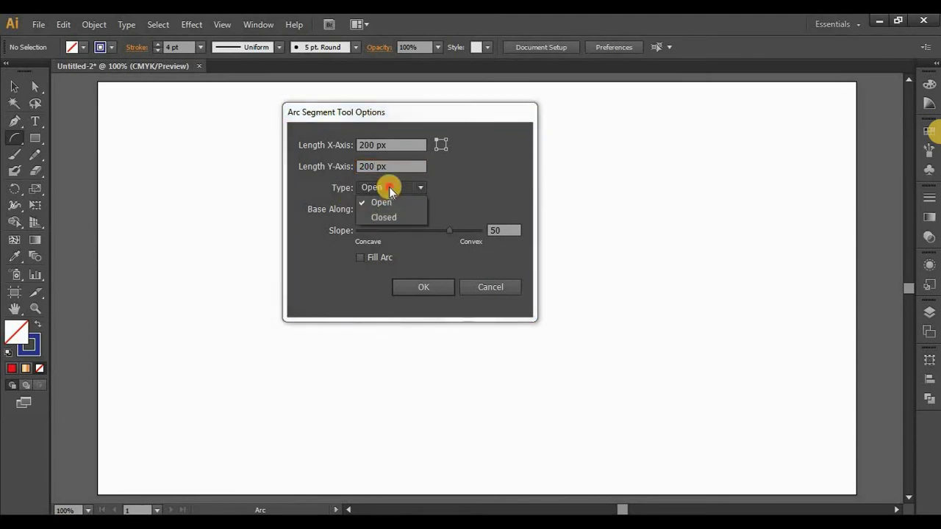
click(389, 188)
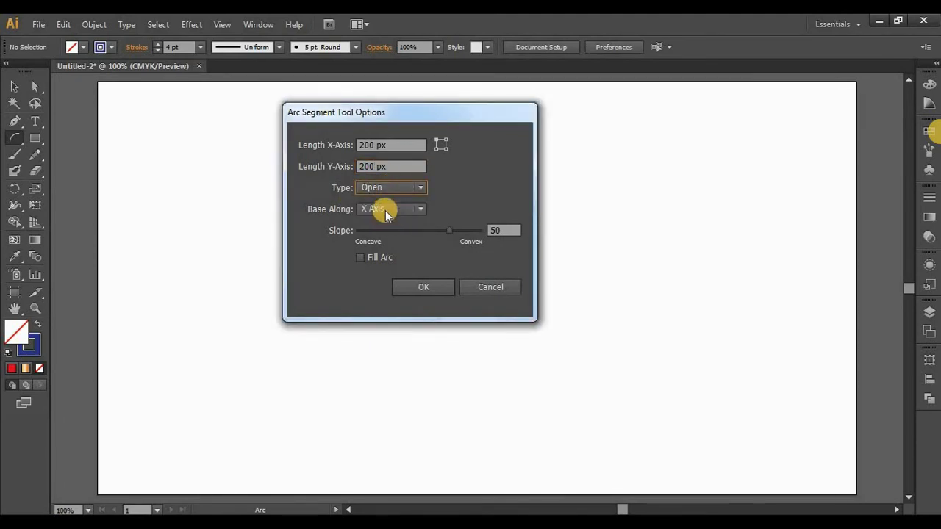
click(397, 209)
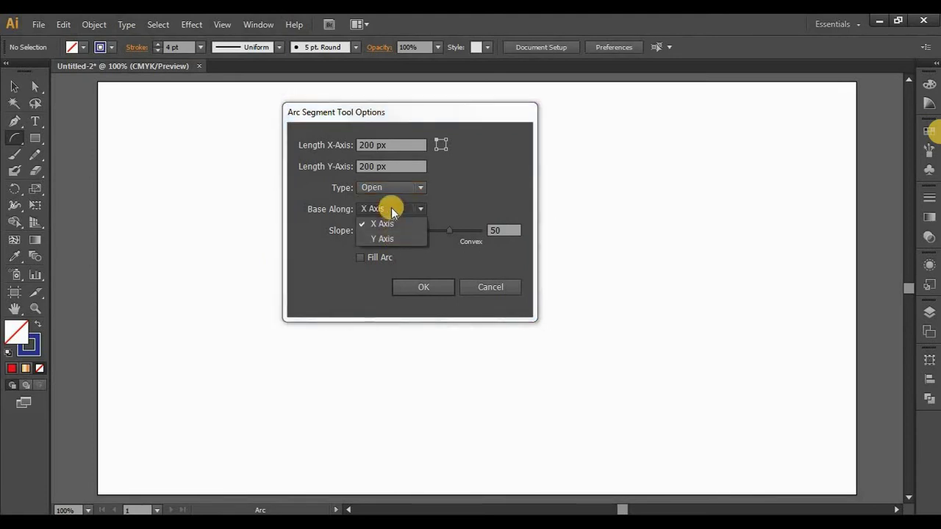
click(391, 208)
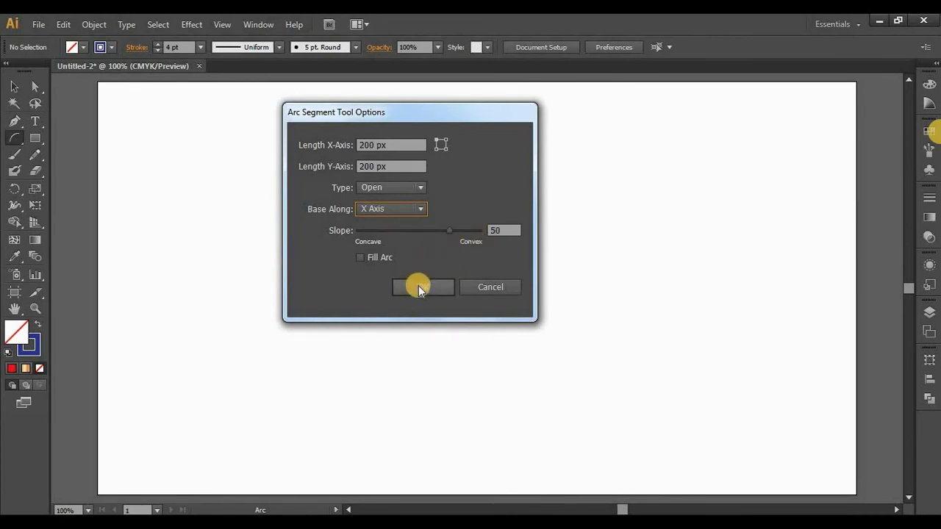
click(360, 257)
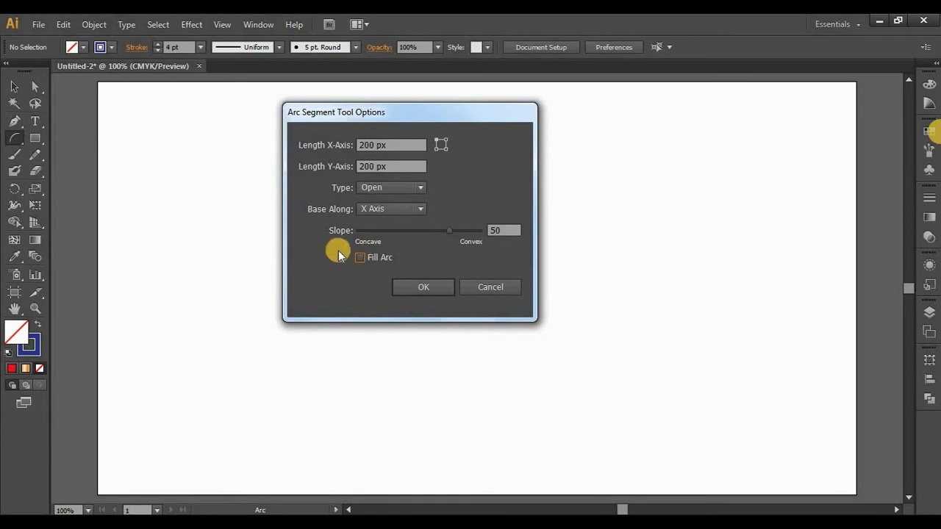
click(410, 286)
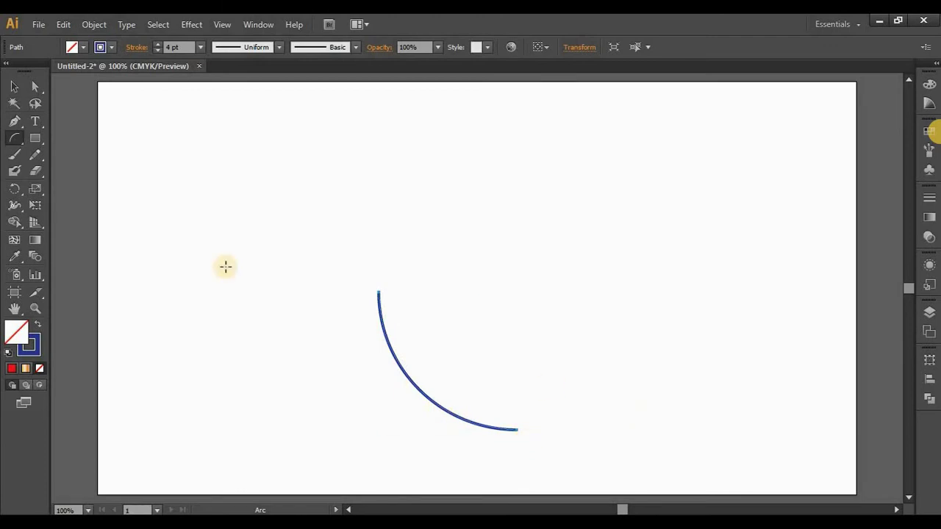
Move the arc up and left on the artboard and reselect it.
click(14, 87)
drag(394, 357, 275, 215)
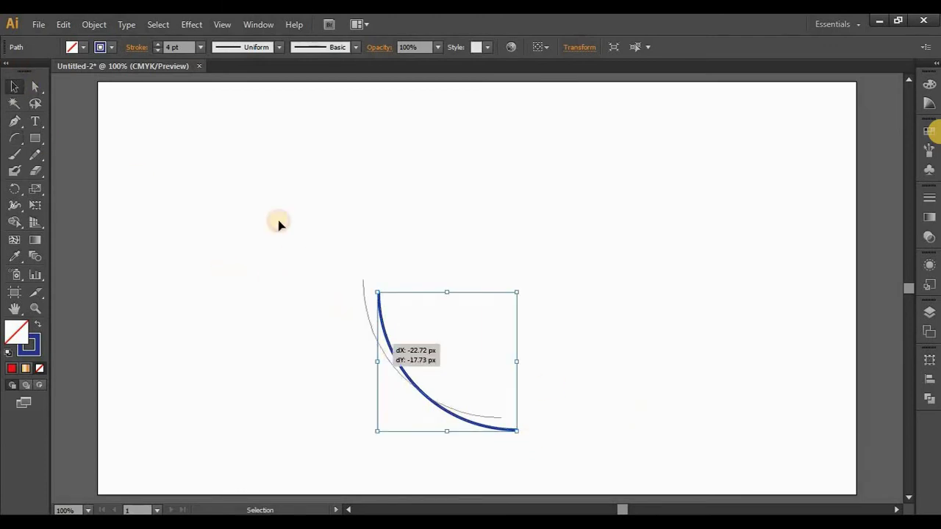
click(455, 319)
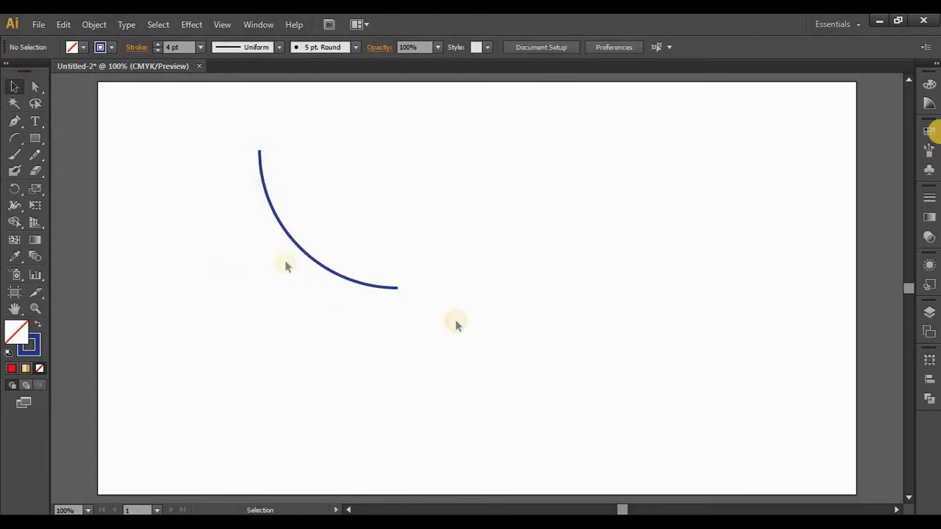
mouse_move(247, 309)
mouse_down()
mouse_move(314, 220)
mouse_move(343, 225)
mouse_up()
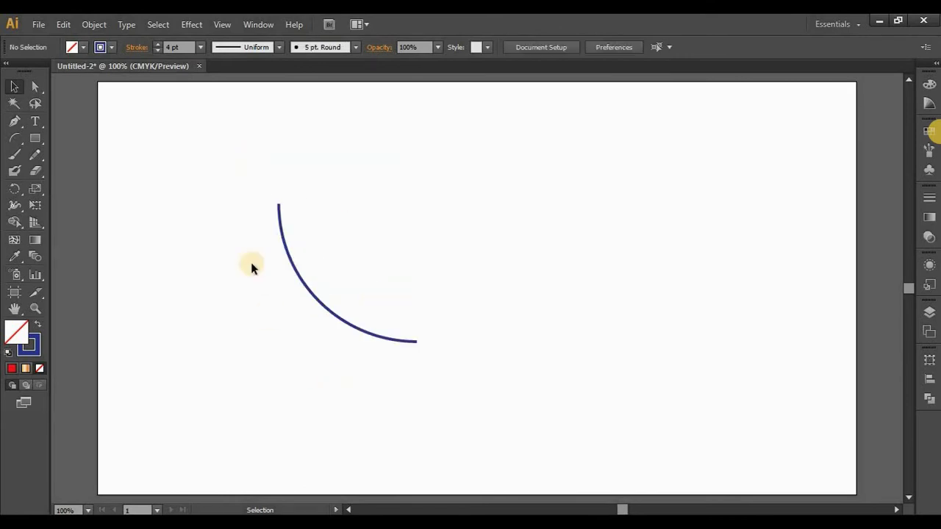
drag(242, 176, 361, 372)
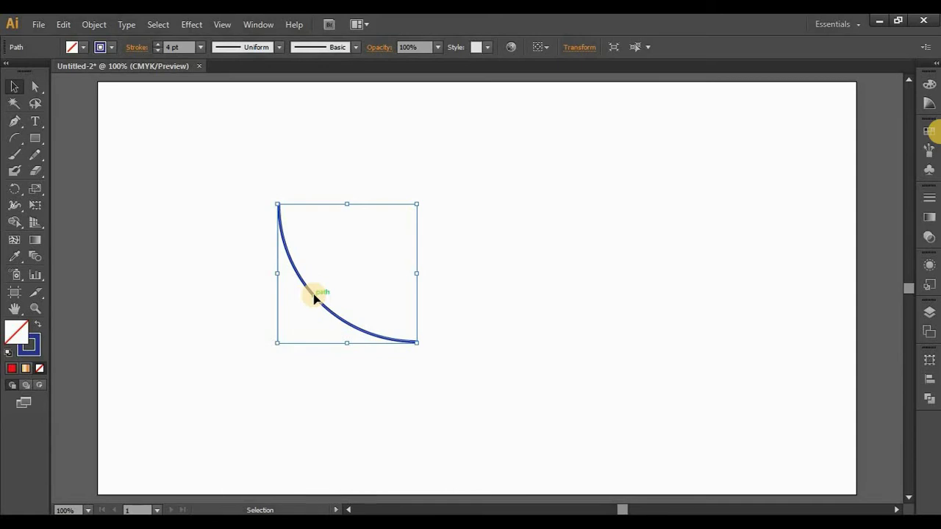
Rotate a copy of the arc to form the leaf's other side.
key(ctrl)
key(ctrl)
mouse_move(422, 200)
mouse_down()
mouse_move(292, 380)
mouse_move(266, 349)
mouse_up()
click(515, 316)
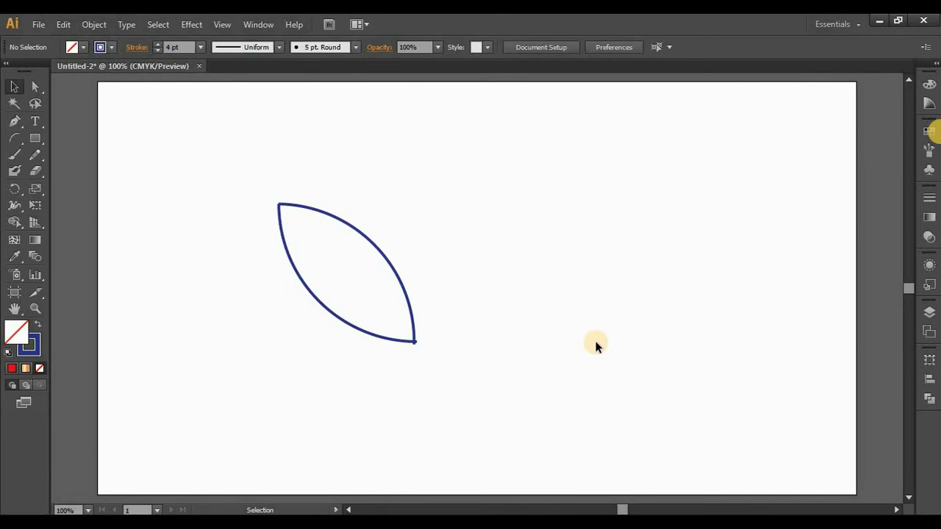
drag(279, 203, 363, 317)
Zoom in, then Average (Both) and Join the two top anchors into one sharp corner.
scroll(279, 204, up, 4)
scroll(279, 204, up, 3)
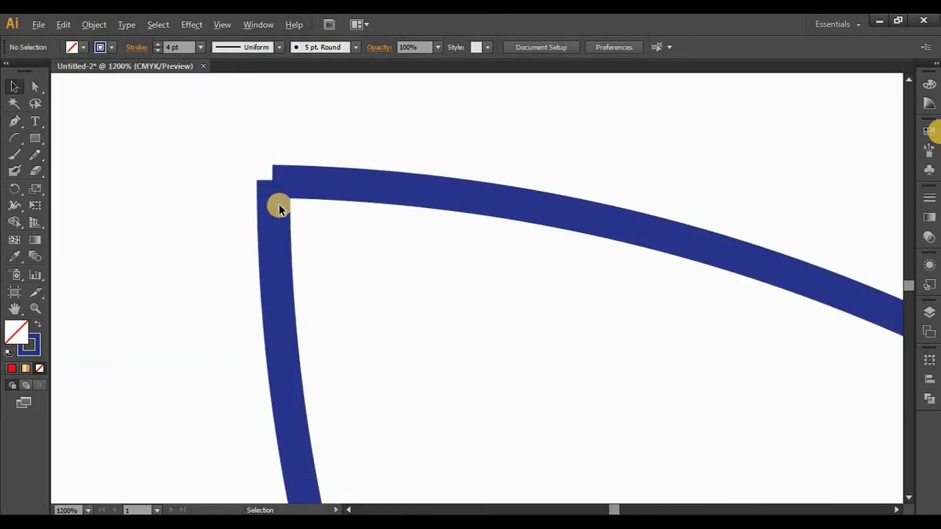
key(alt)
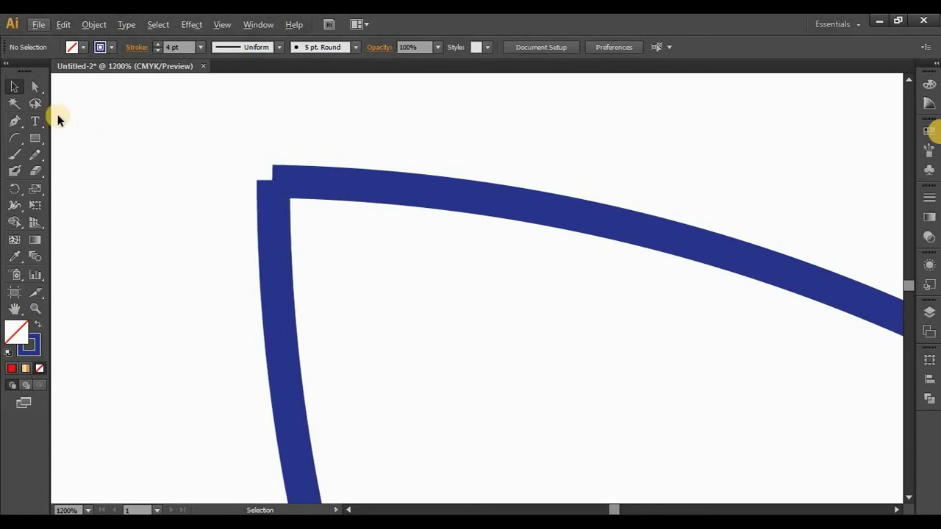
click(36, 87)
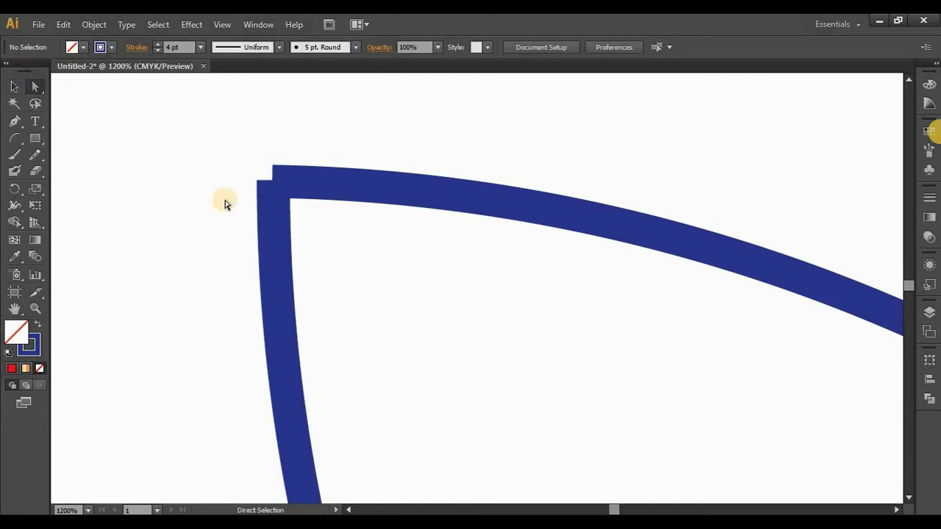
drag(225, 144, 358, 263)
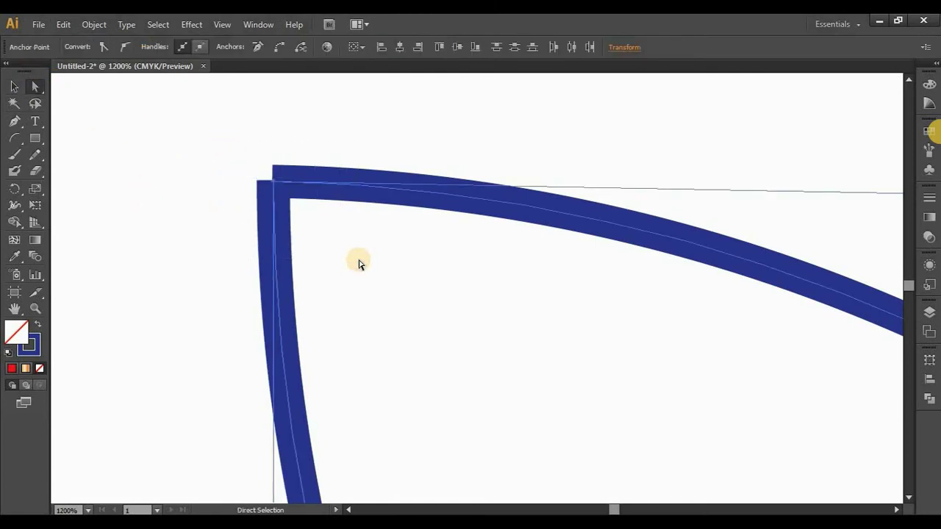
right_click(274, 186)
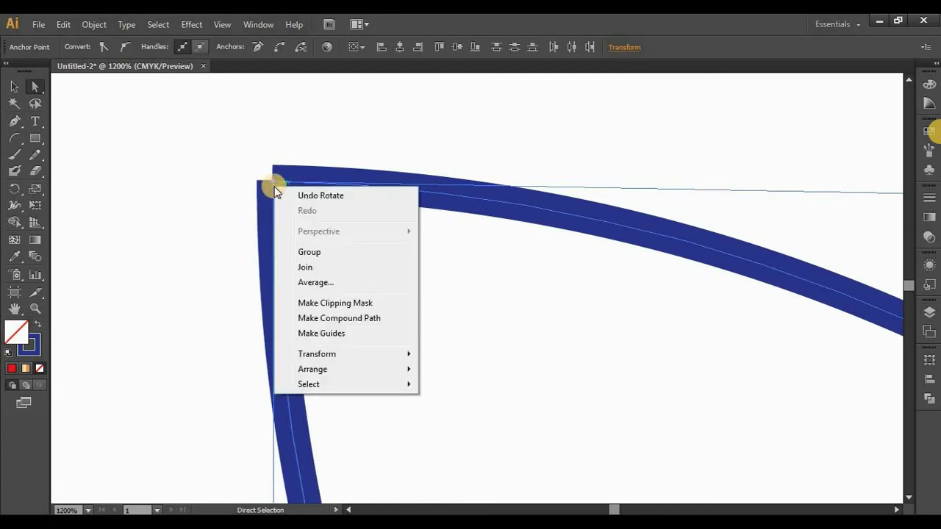
click(311, 282)
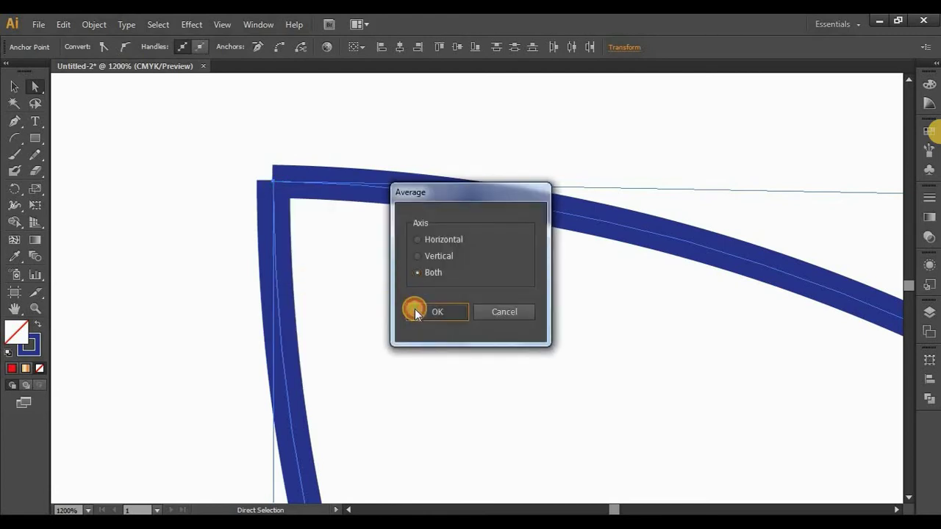
click(412, 312)
right_click(272, 186)
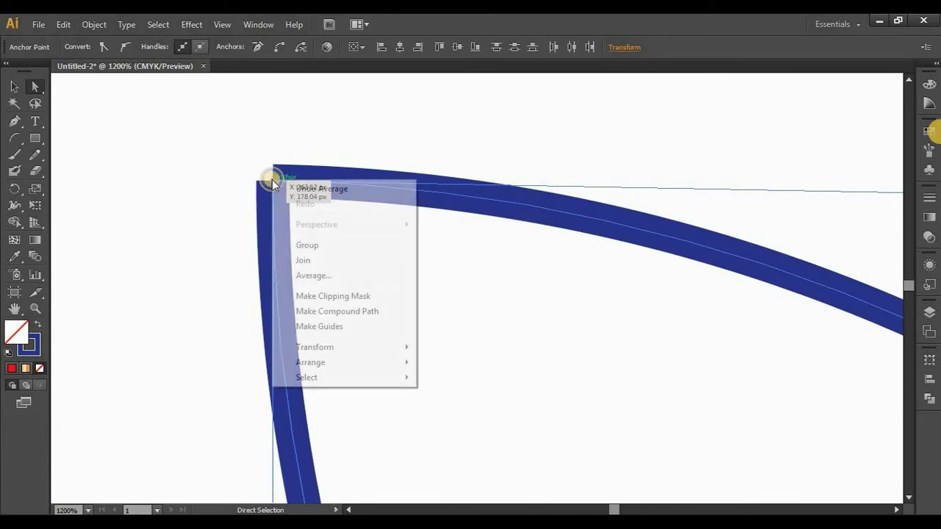
click(319, 261)
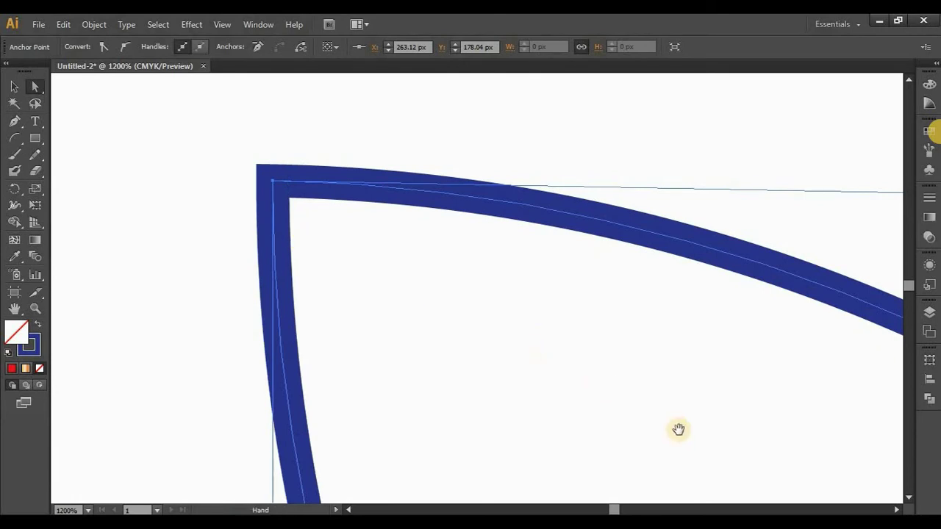
Average the leaf's bottom-corner anchors on both axes into a single point.
mouse_move(392, 280)
mouse_down()
mouse_move(554, 330)
mouse_move(380, 218)
mouse_move(368, 164)
mouse_move(325, 205)
mouse_move(34, 87)
mouse_up()
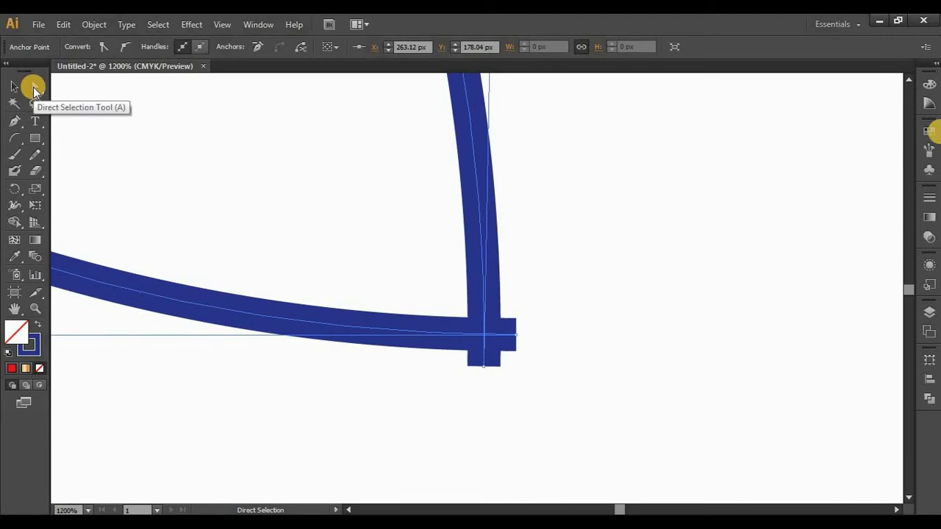
drag(573, 299, 474, 386)
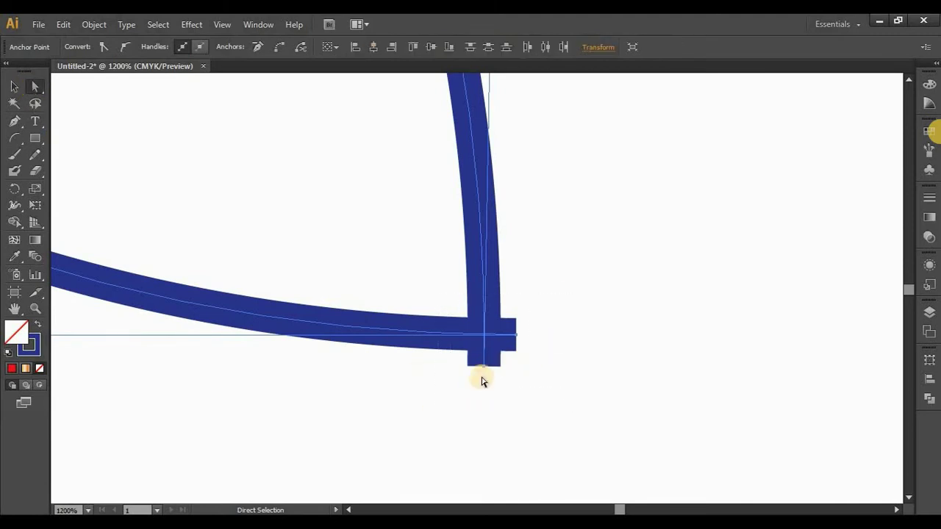
drag(483, 353, 483, 337)
right_click(483, 336)
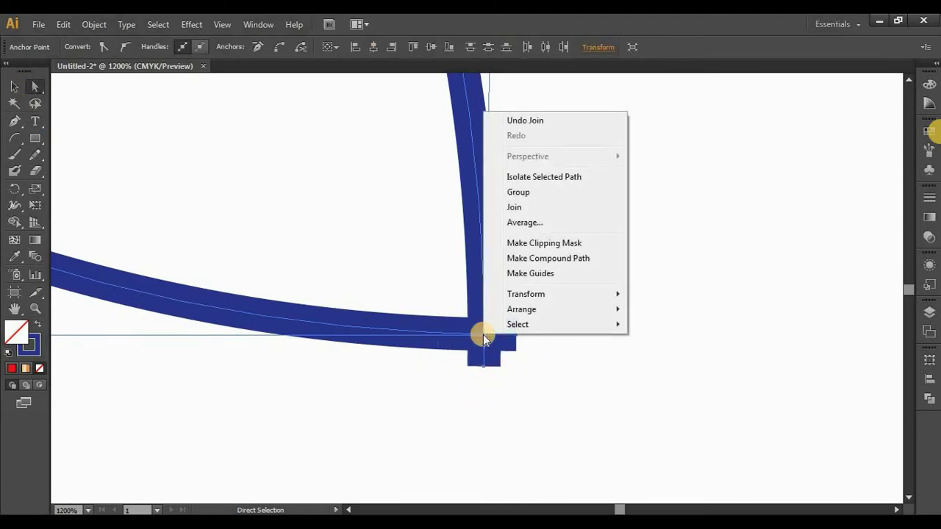
click(514, 223)
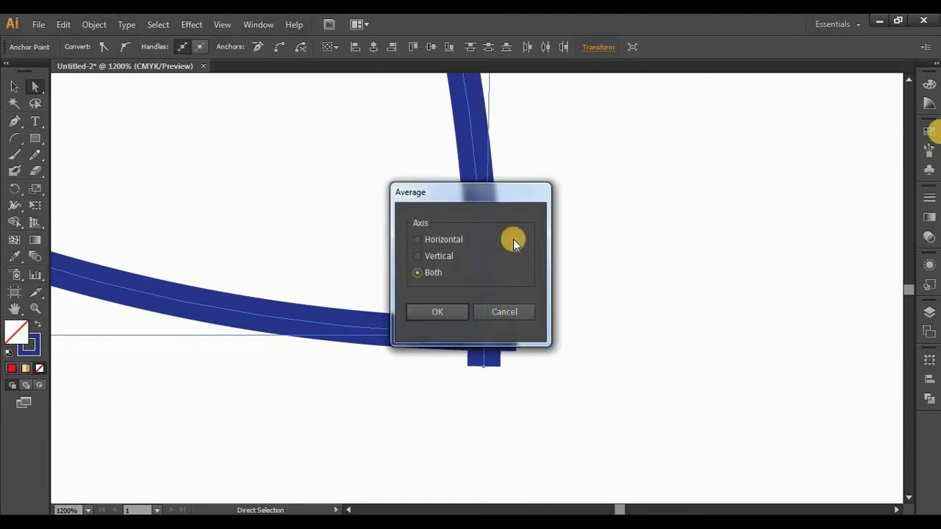
click(432, 279)
click(429, 313)
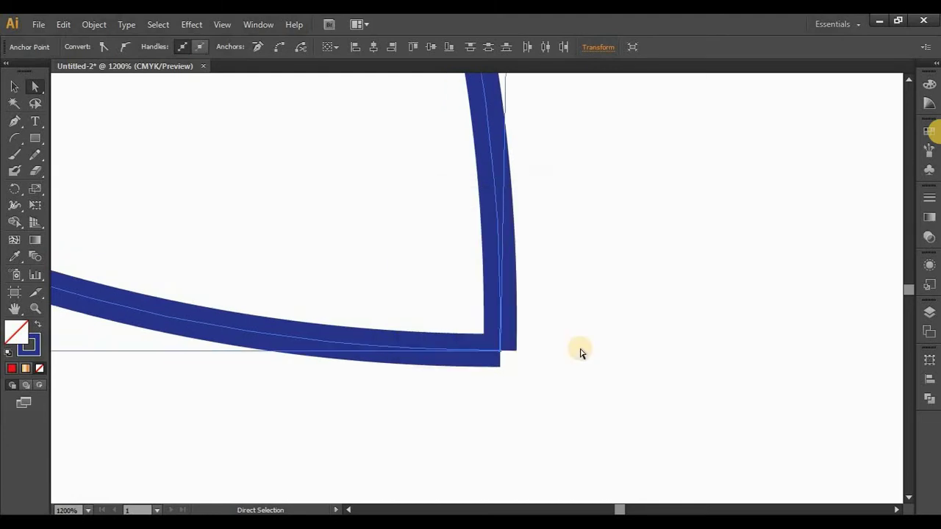
Join the bottom corner into a closed path and zoom out to see the whole leaf.
right_click(498, 354)
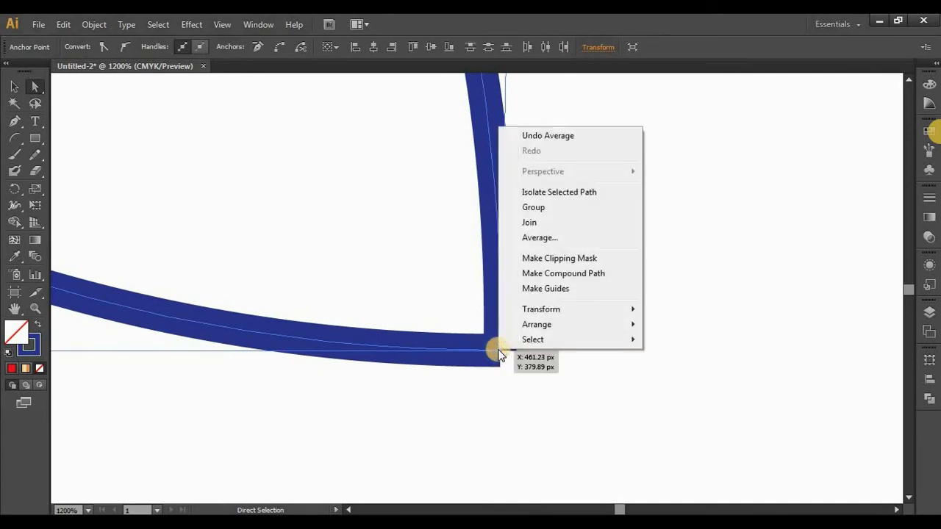
click(524, 221)
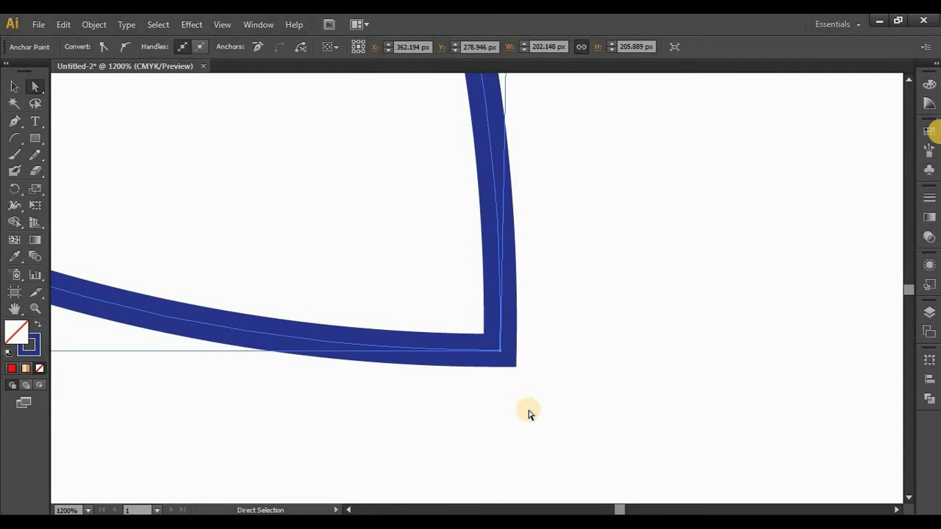
key(v)
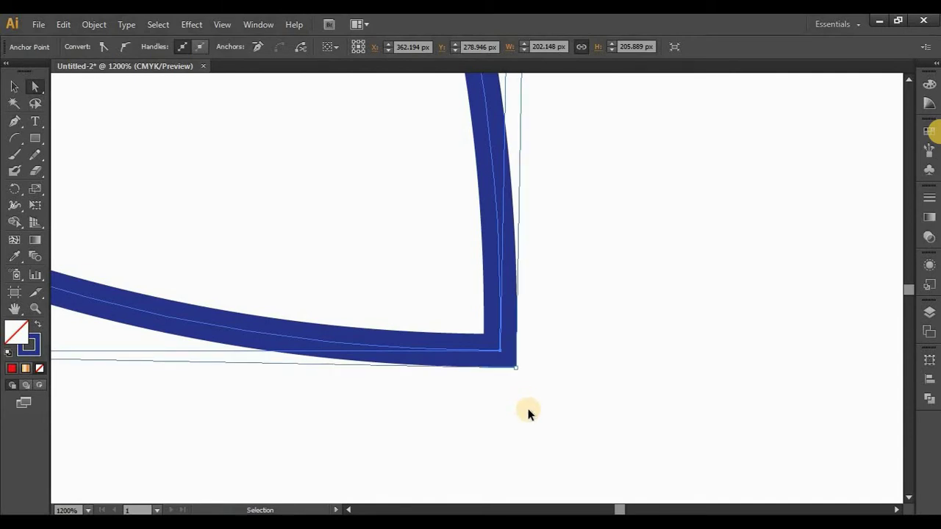
key(ctrl+1)
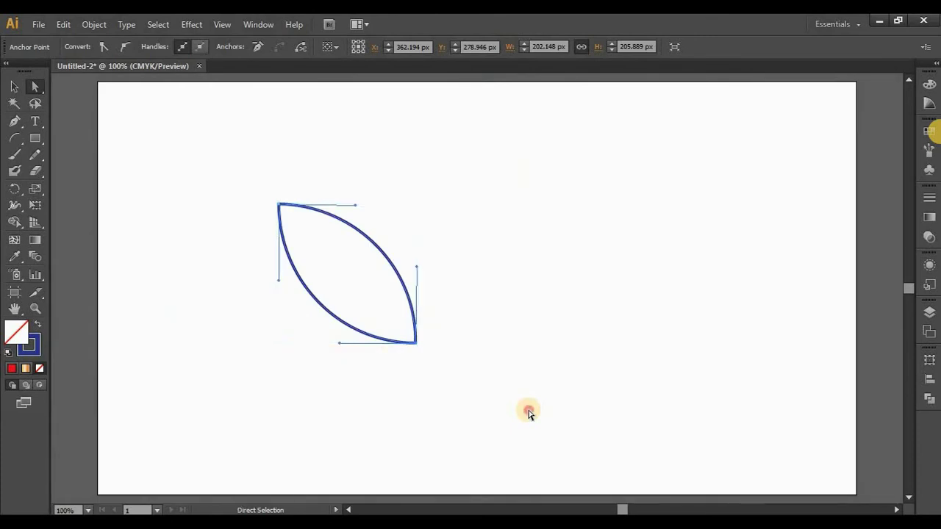
click(531, 411)
Select the leaf and scale it down to a much smaller size.
click(14, 85)
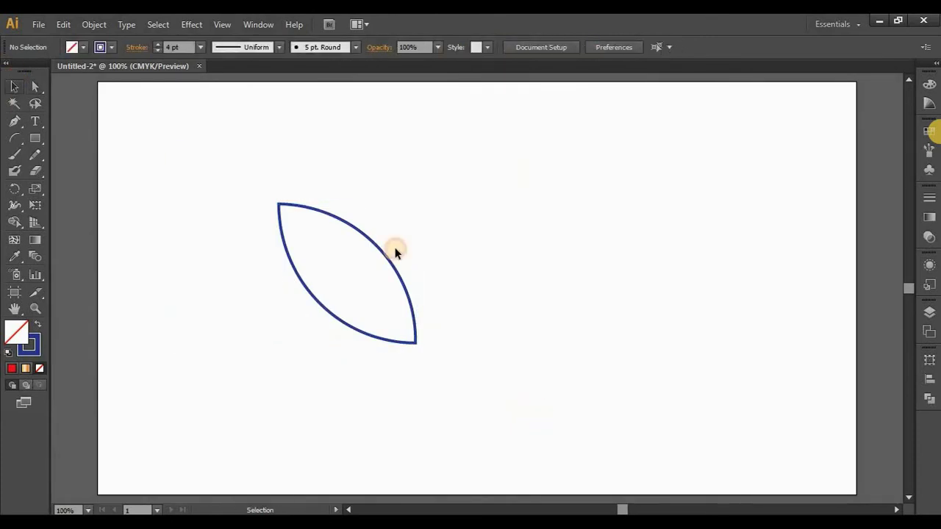
click(300, 204)
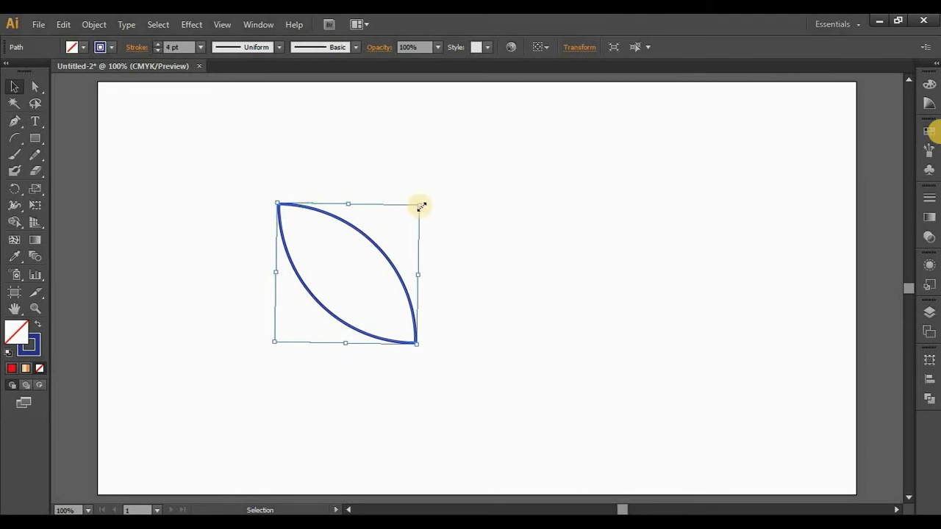
mouse_move(414, 216)
mouse_down()
mouse_move(368, 297)
mouse_move(372, 289)
mouse_up()
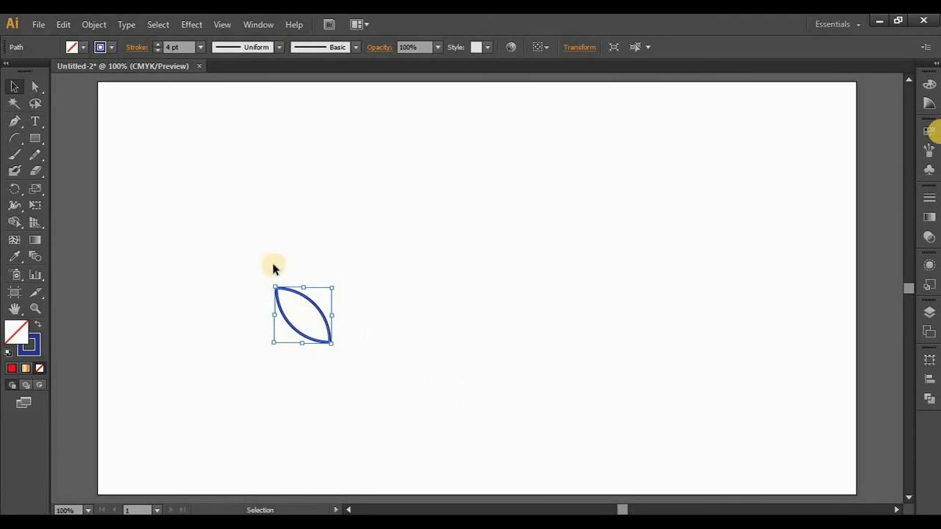
Give the leaf a green fill and a dark green 4 pt outline.
click(80, 46)
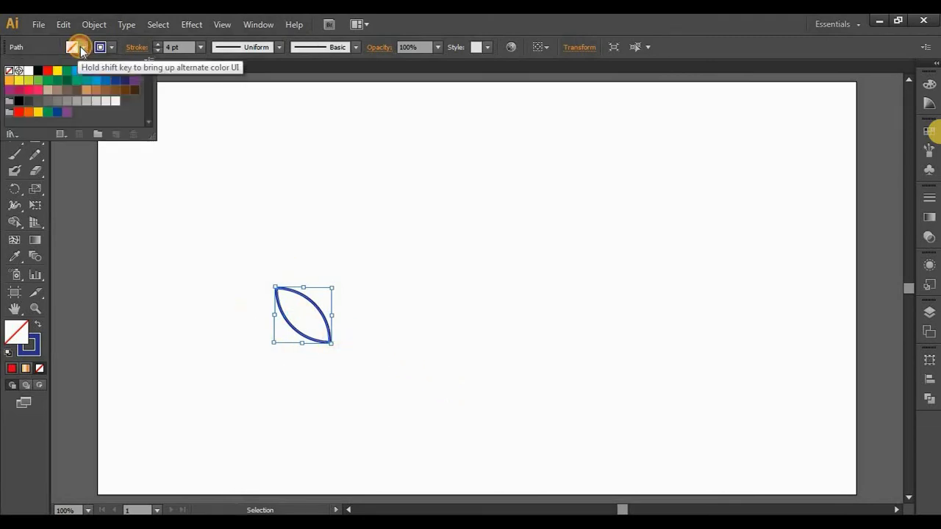
click(47, 84)
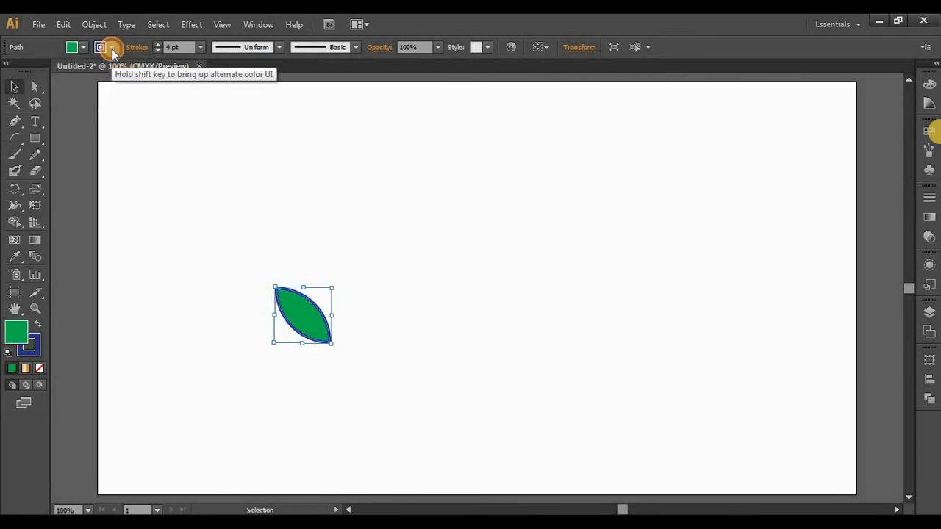
click(112, 47)
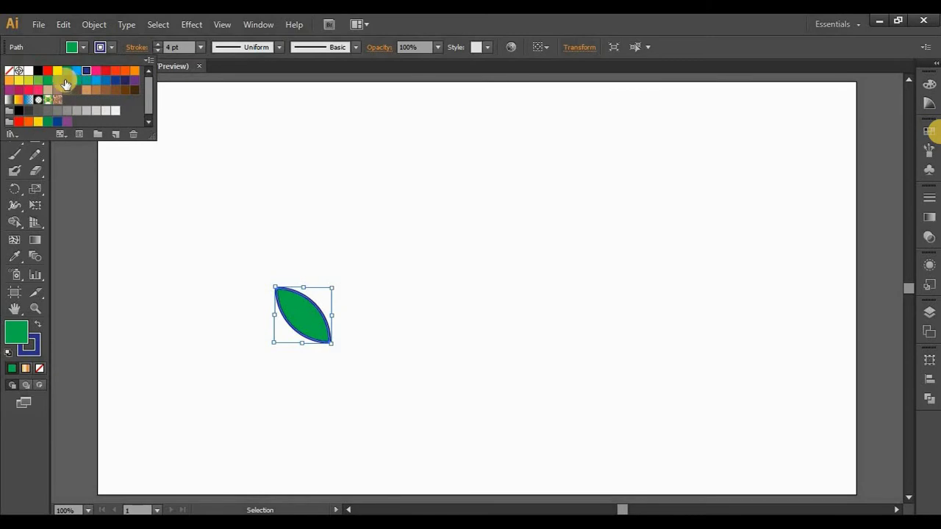
click(66, 84)
click(308, 313)
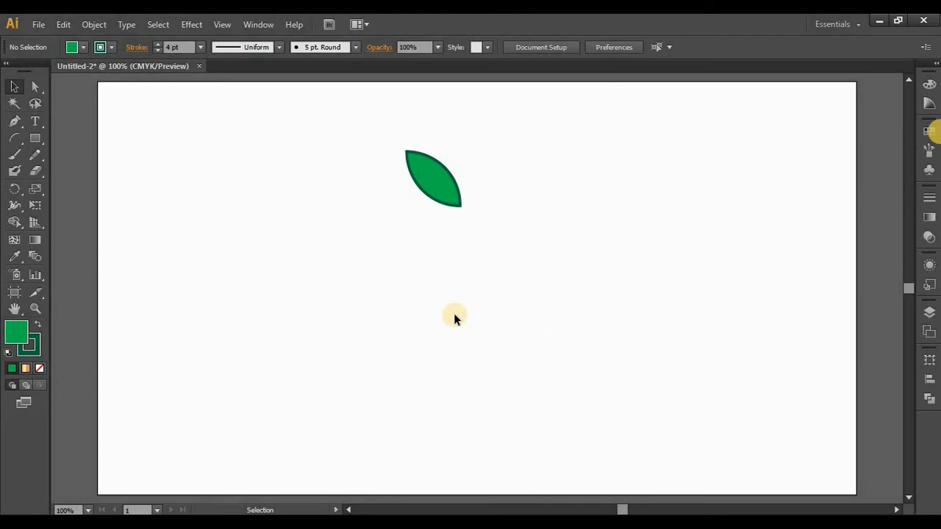
click(431, 173)
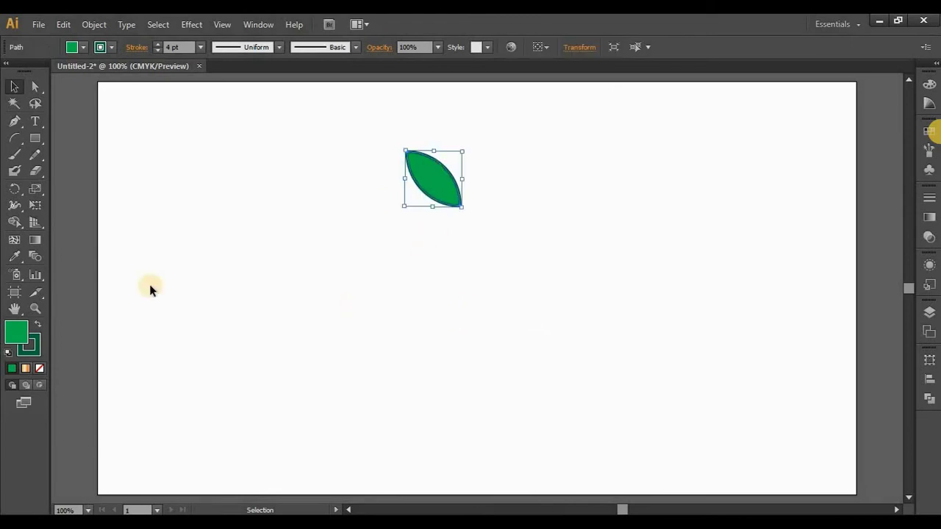
Copy the green leaf rotated 20° around a pivot set below-right of it, with preview on.
click(11, 190)
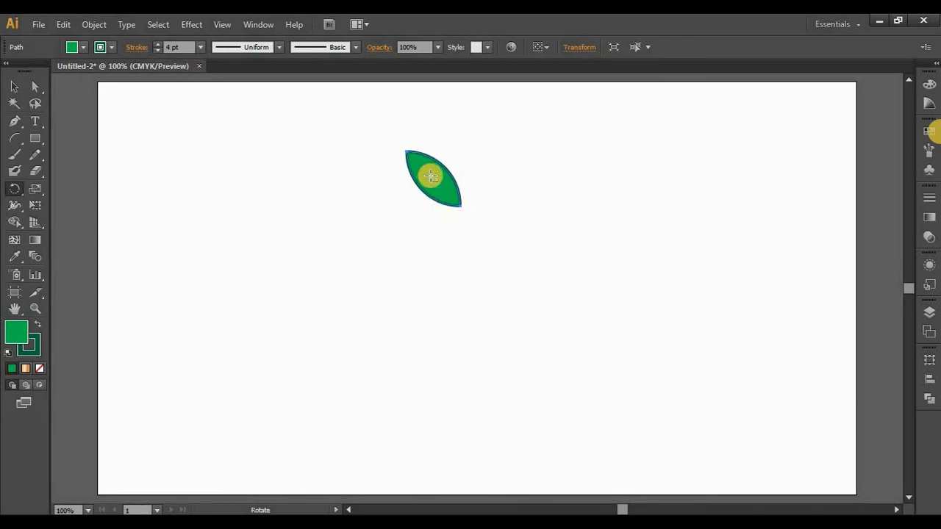
drag(433, 177, 474, 247)
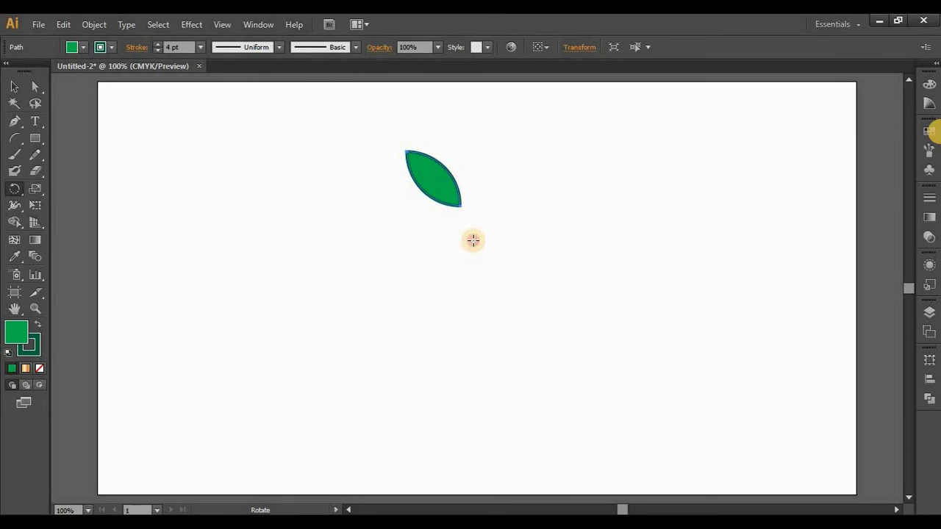
alt+click(474, 230)
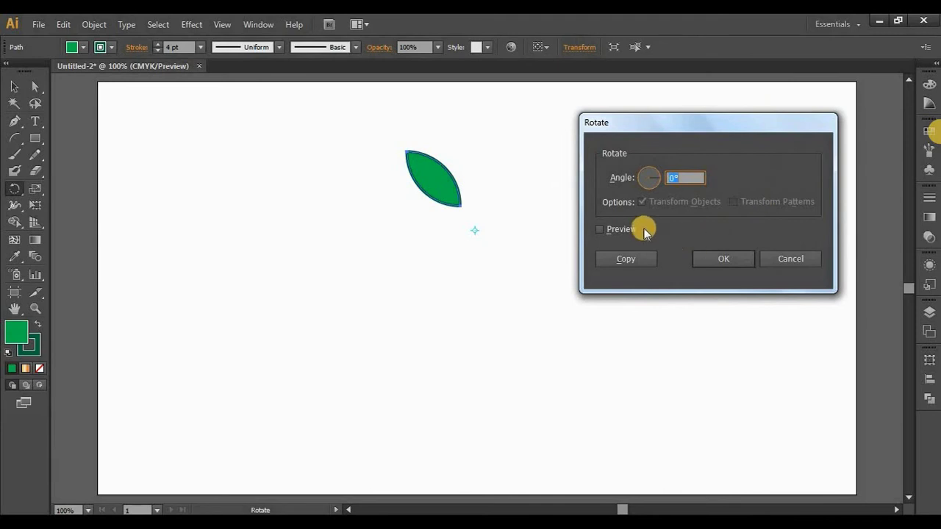
drag(683, 126, 622, 113)
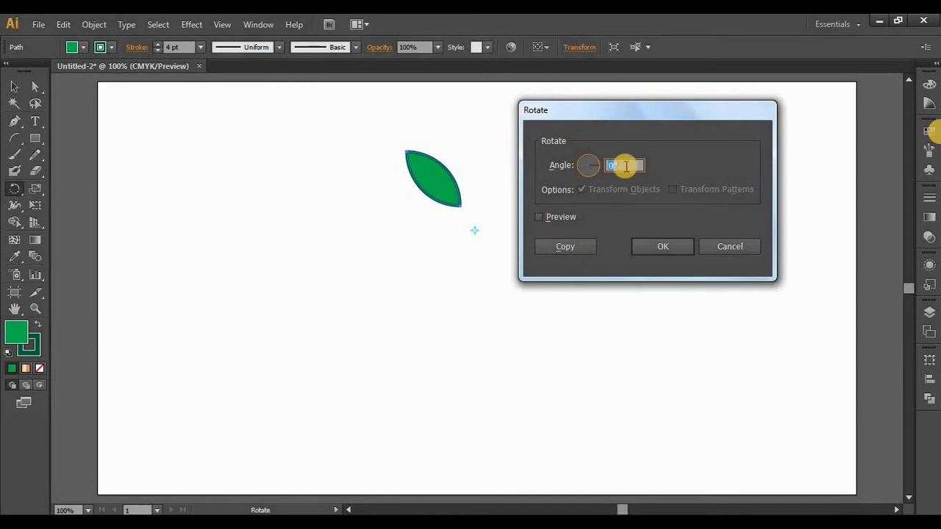
text(2)
text(0)
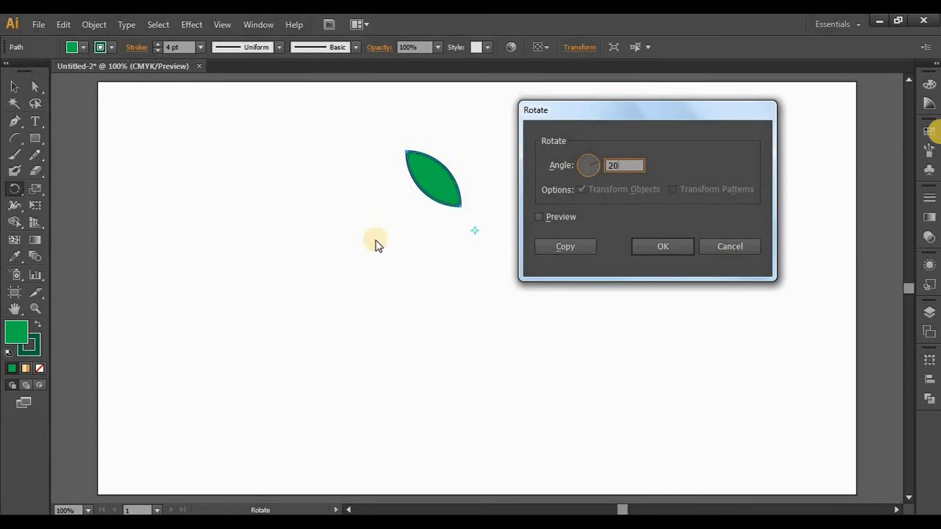
click(540, 217)
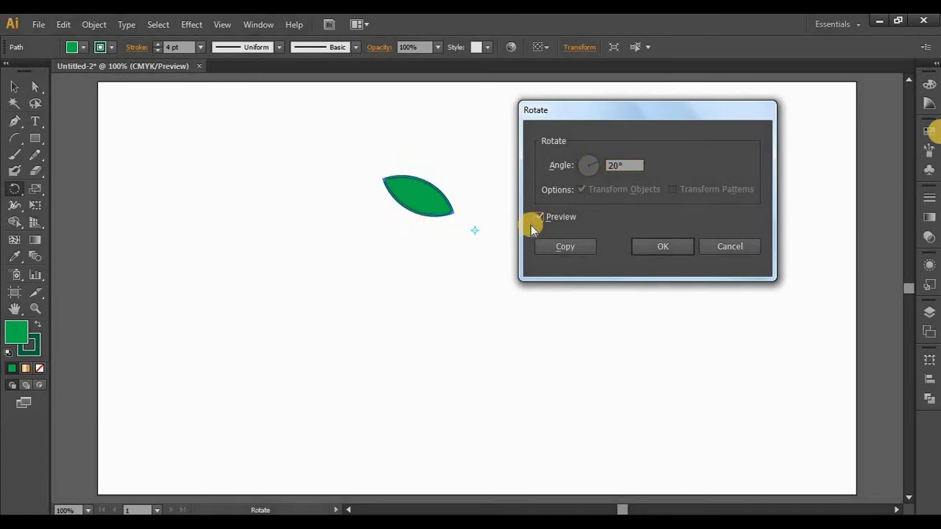
click(539, 218)
click(539, 218)
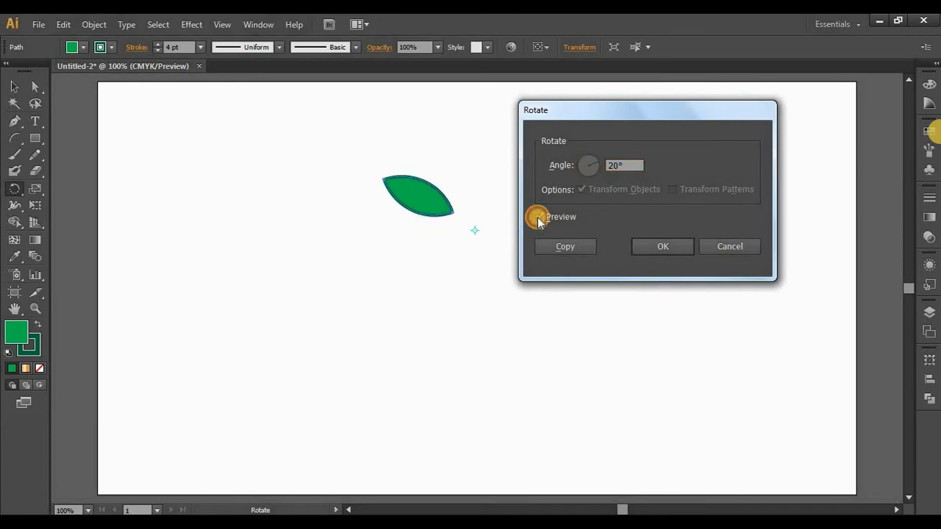
click(539, 218)
click(539, 218)
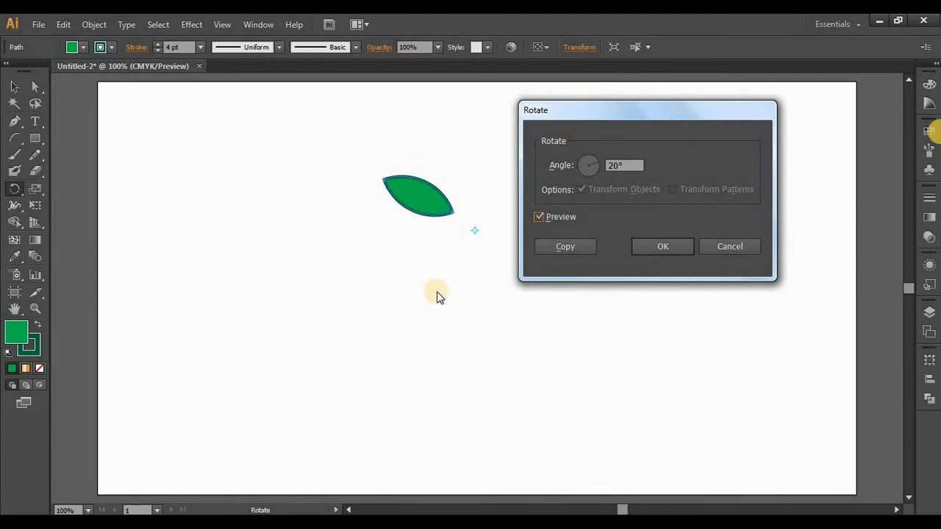
click(571, 247)
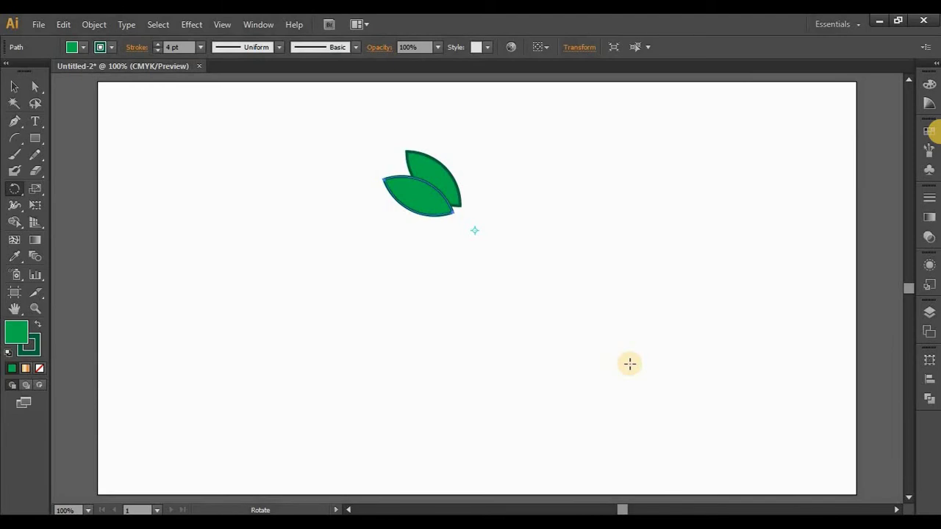
Repeat the 20° rotated copy with Ctrl+D until the leaf ring is complete.
key(ctrl+d)
key(ctrl+d)
key(ctrl+d)
key(ctrl+d)
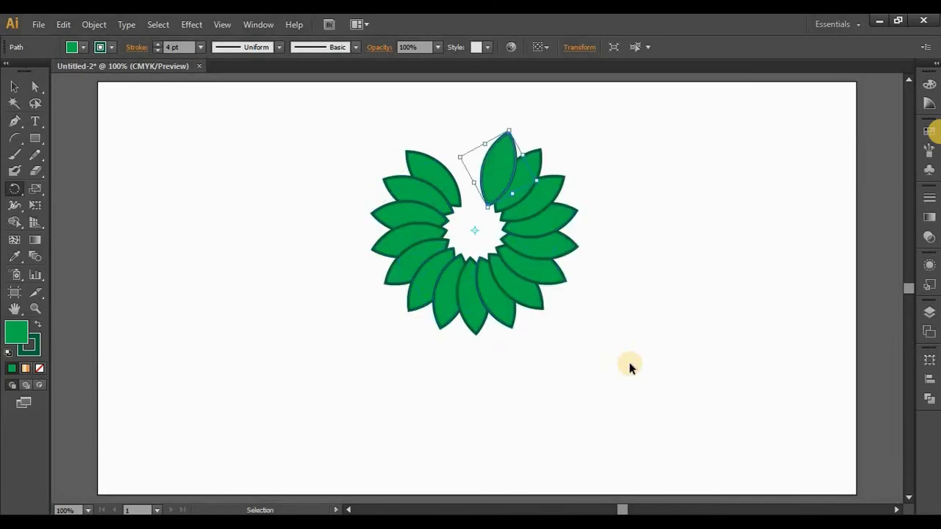
key(ctrl+d)
key(ctrl+d)
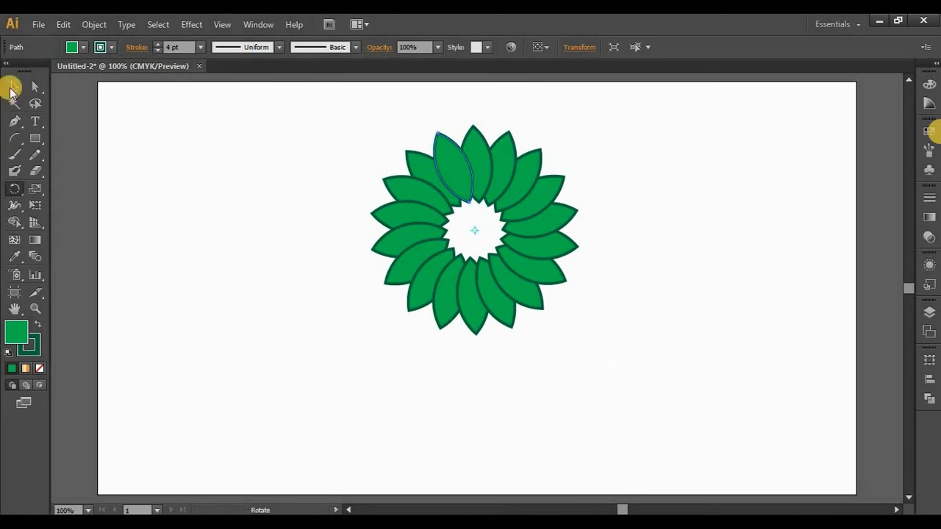
click(14, 86)
click(308, 358)
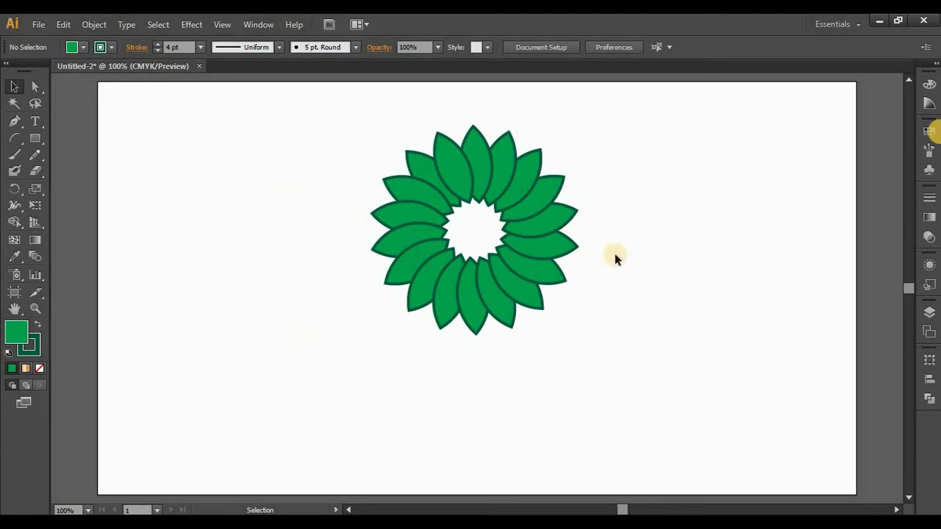
Group all 18 leaves into one flower and move it toward the left.
drag(359, 105, 597, 404)
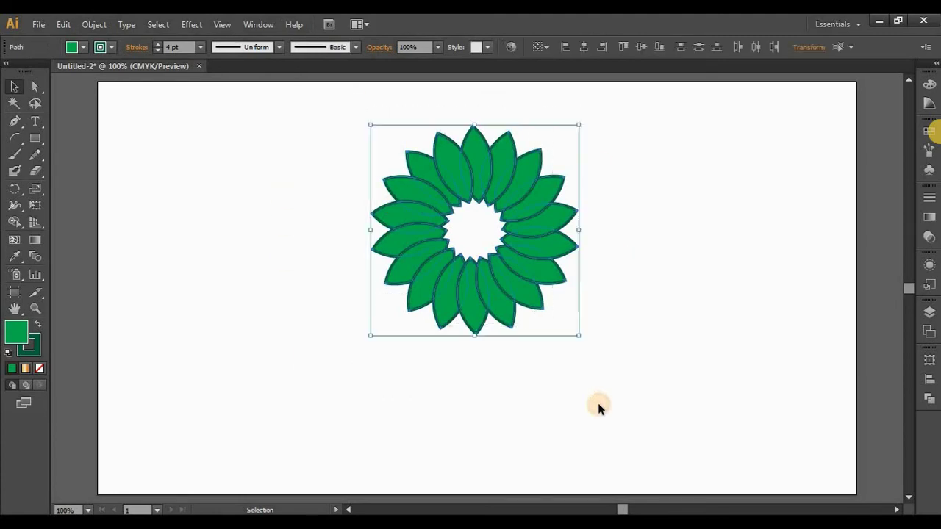
right_click(475, 156)
click(512, 217)
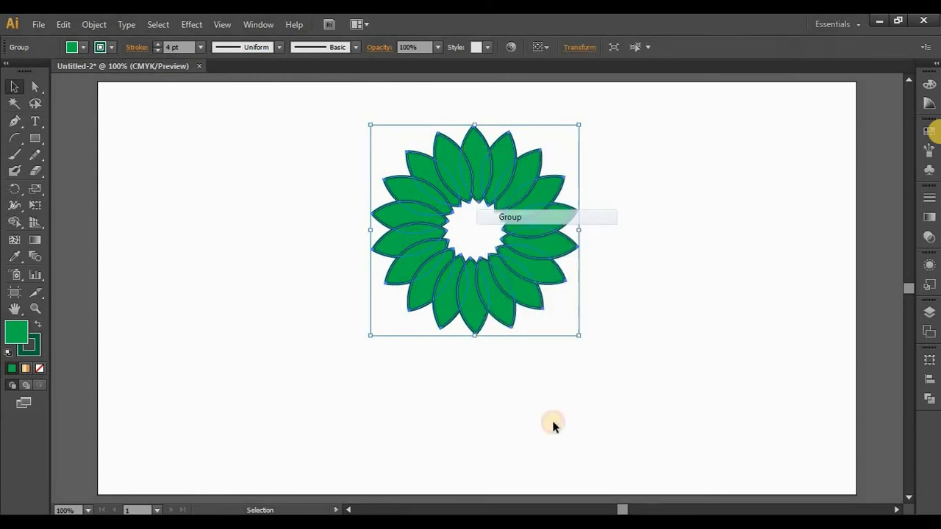
click(469, 417)
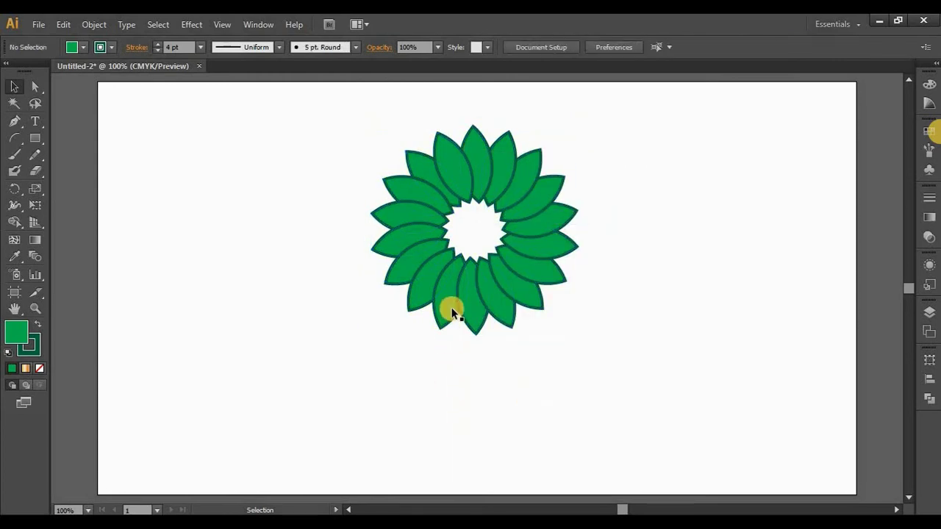
drag(453, 303, 248, 310)
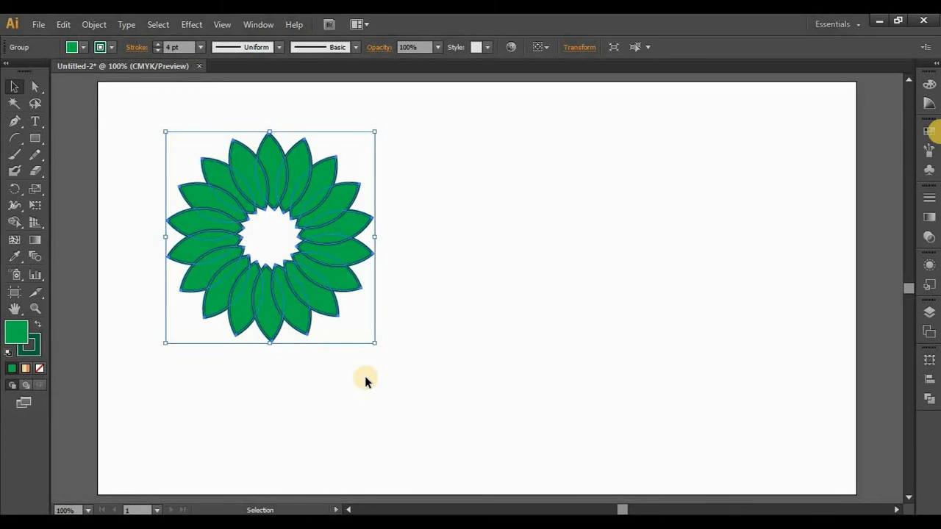
Give the flower a tan fill (C=25 M=40 Y=65 K=0) and a dark brown outline.
click(84, 47)
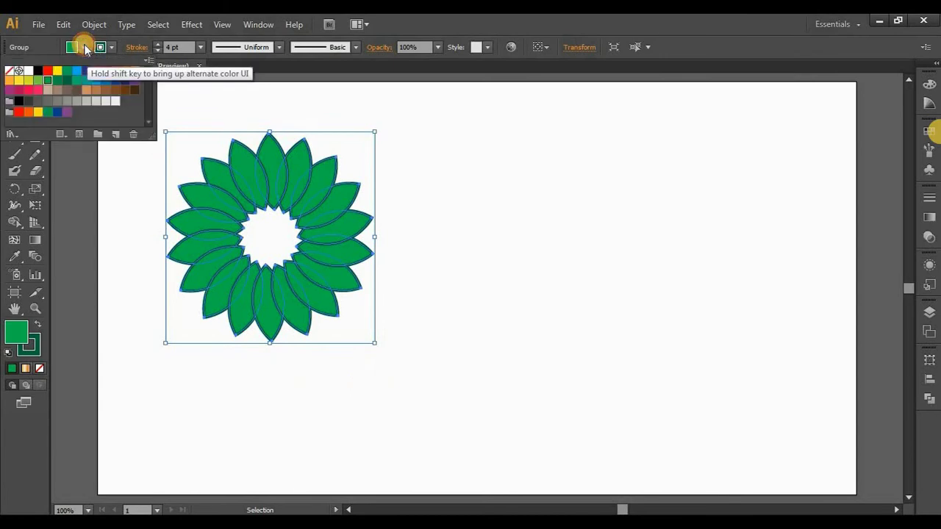
click(88, 93)
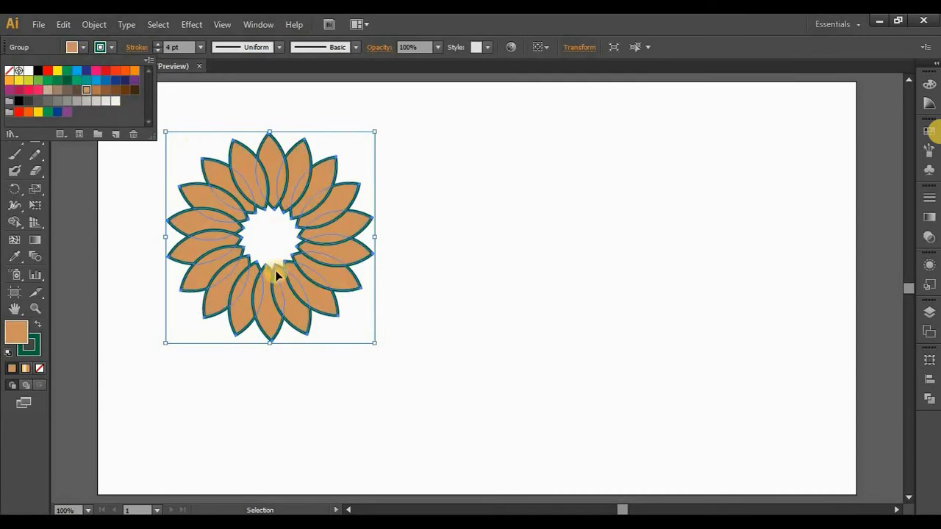
click(111, 47)
click(110, 47)
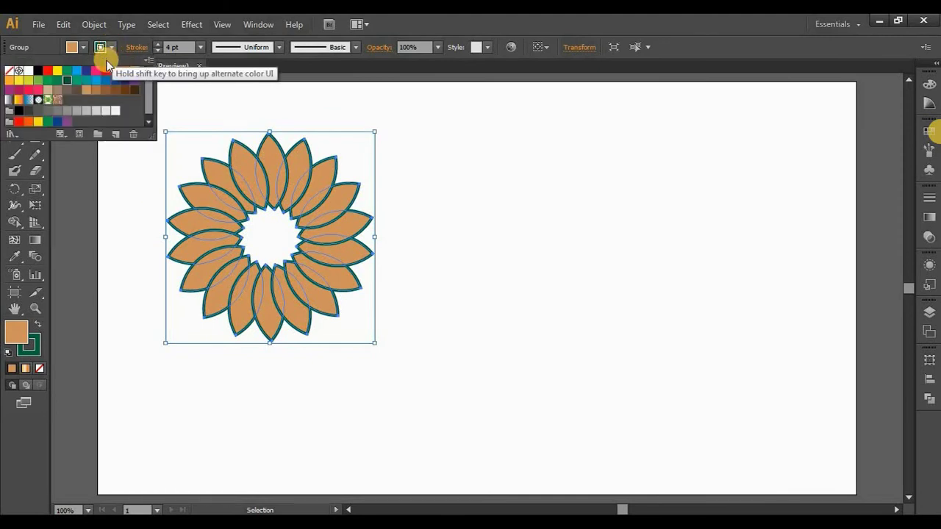
click(77, 90)
click(372, 408)
click(371, 408)
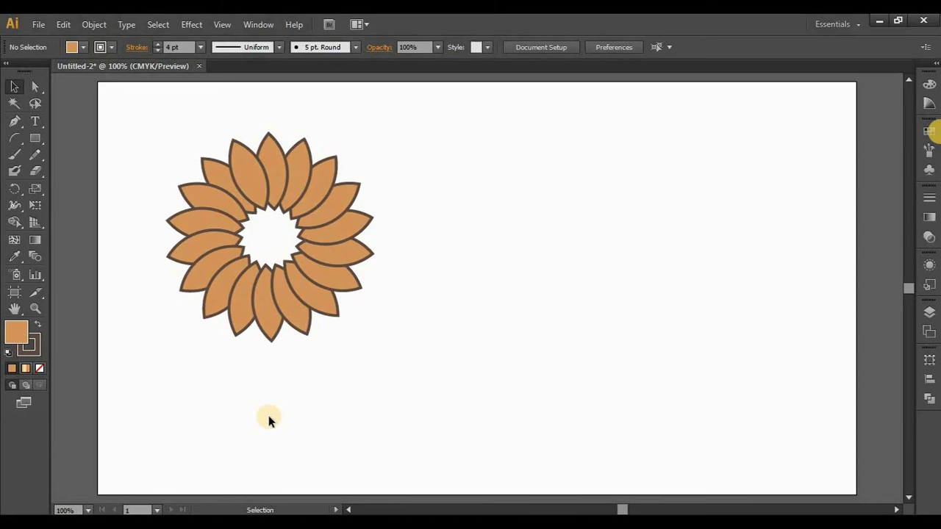
Delete the tan flower, then draw and delete a trial spiral to clear the artboard.
drag(139, 155, 408, 410)
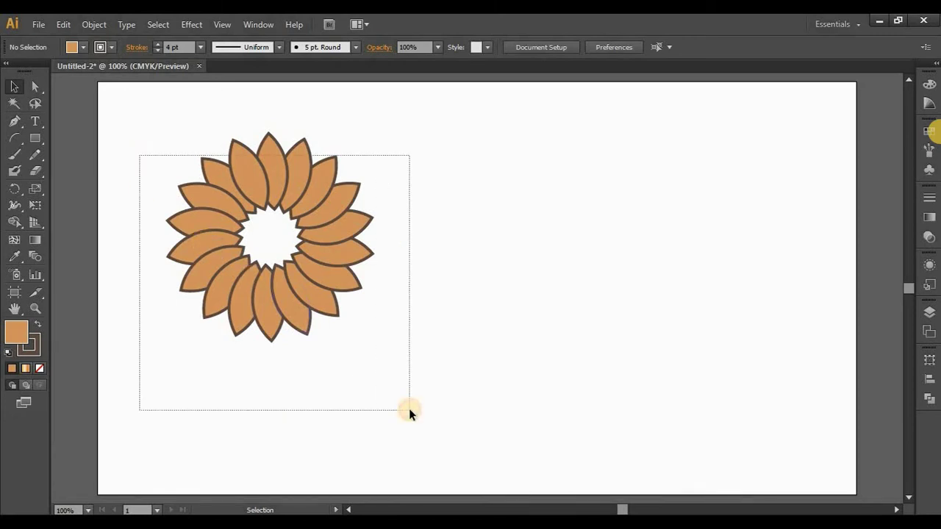
key(Delete)
click(13, 139)
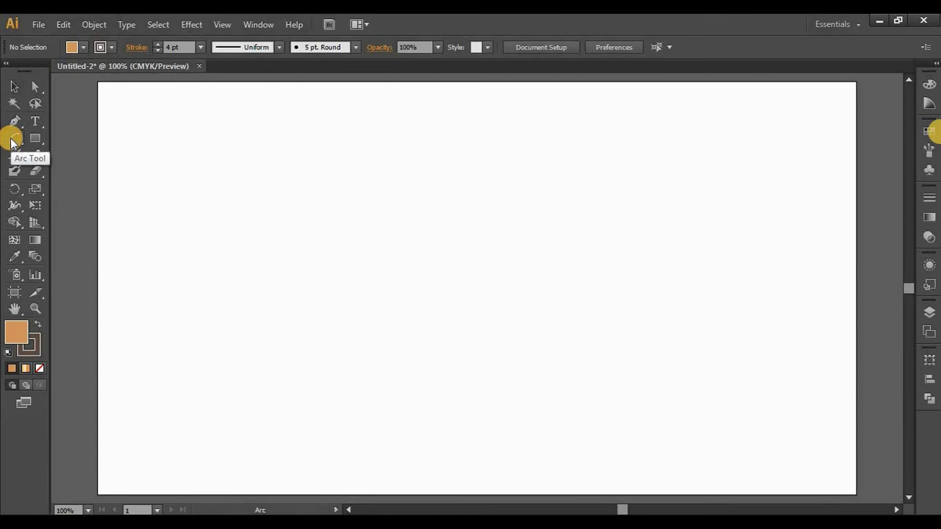
click(12, 141)
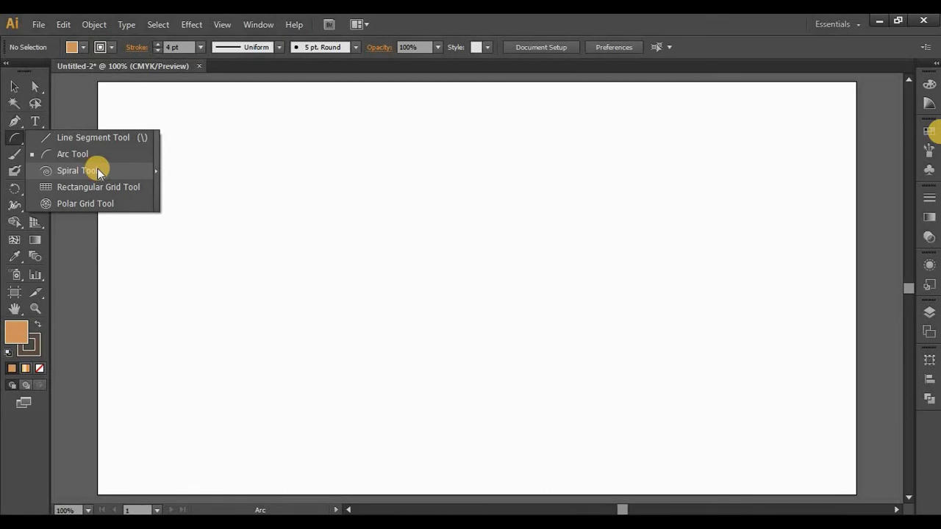
click(97, 170)
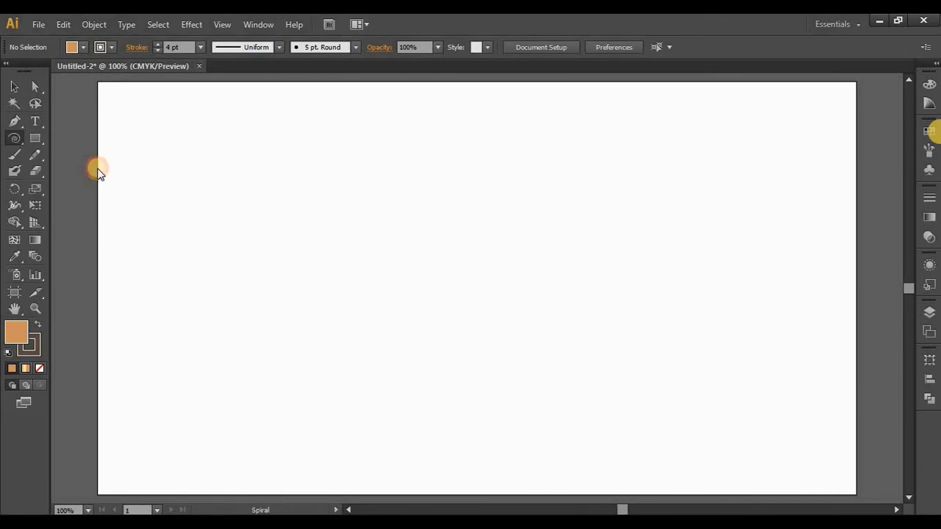
mouse_move(301, 205)
mouse_down()
mouse_move(438, 347)
mouse_move(400, 311)
mouse_up()
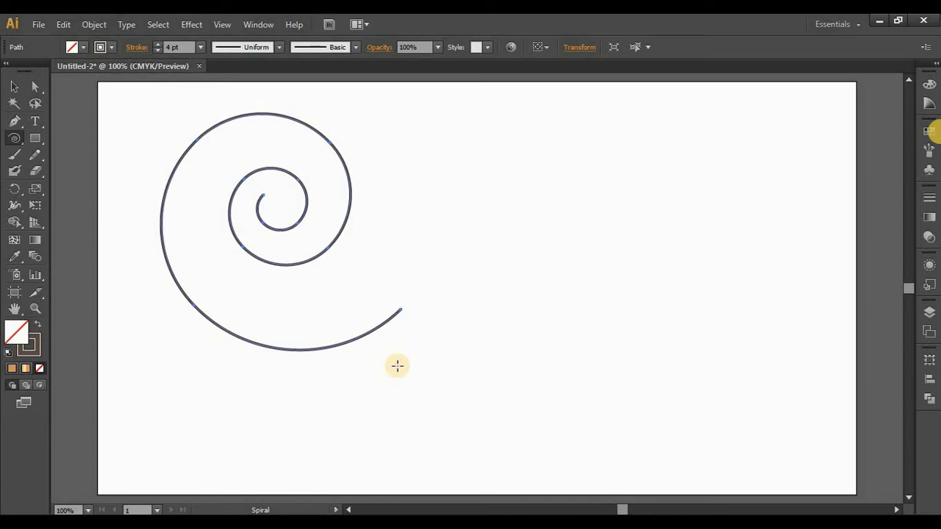
key(Delete)
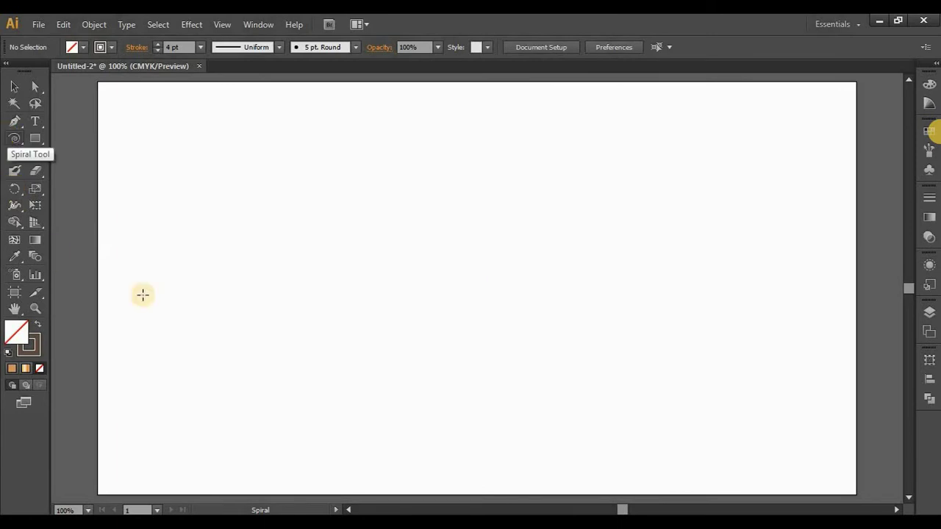
Create a spiral with 200 px radius, 80% decay, 20 segments and the second winding style.
click(345, 247)
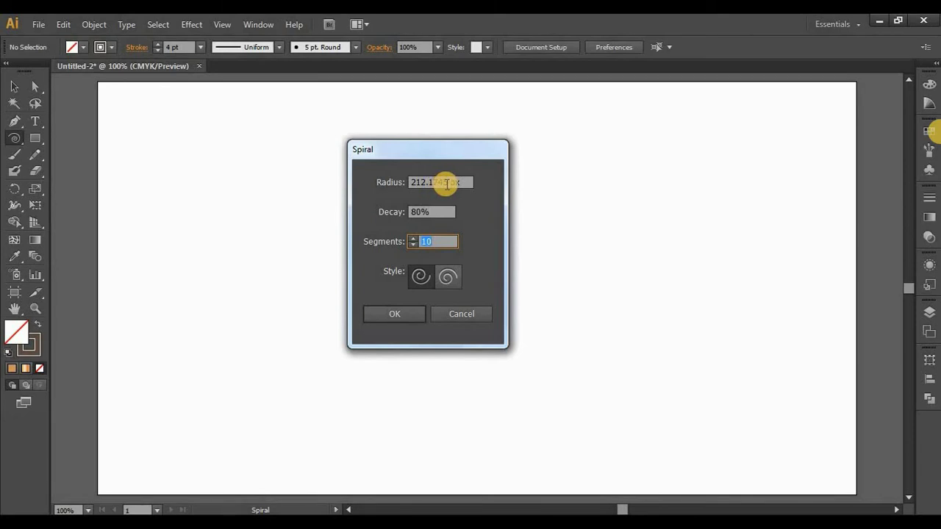
drag(439, 184, 449, 183)
drag(395, 194, 388, 200)
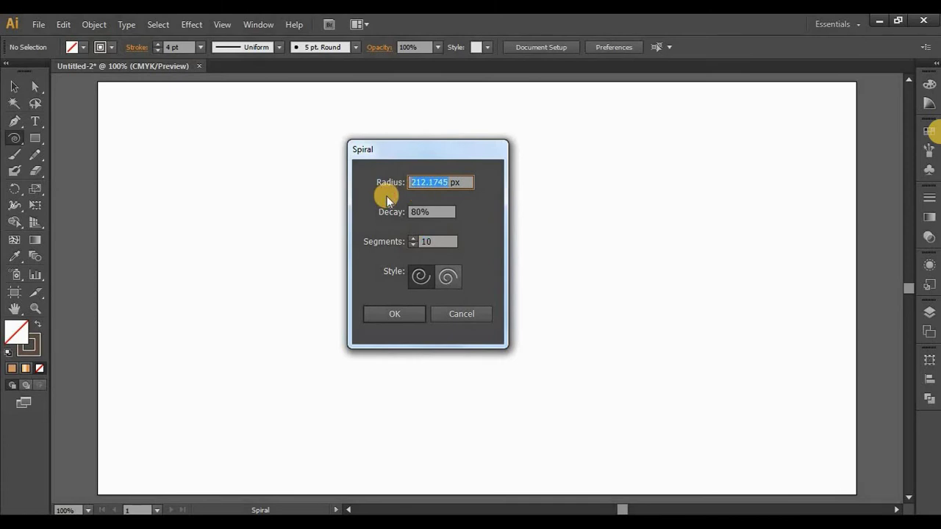
text(2)
text(00)
key(Tab)
drag(394, 220, 424, 224)
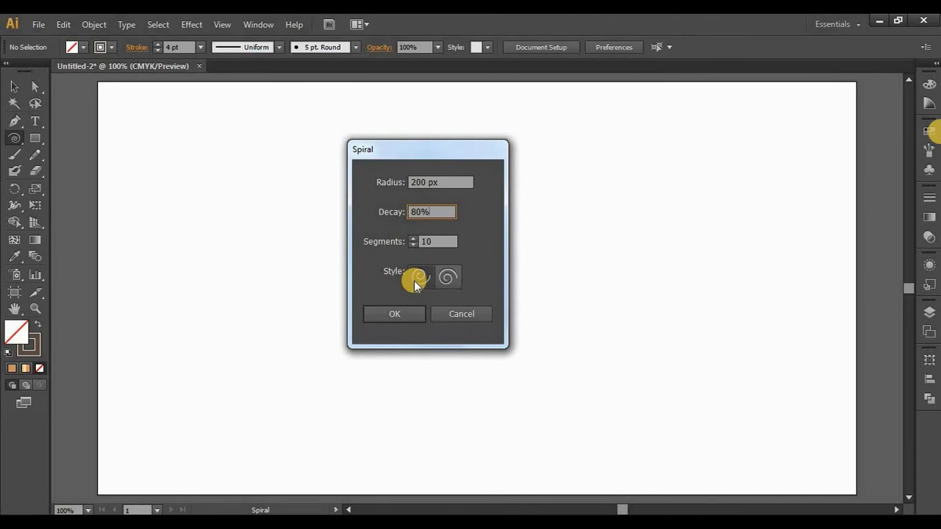
click(419, 244)
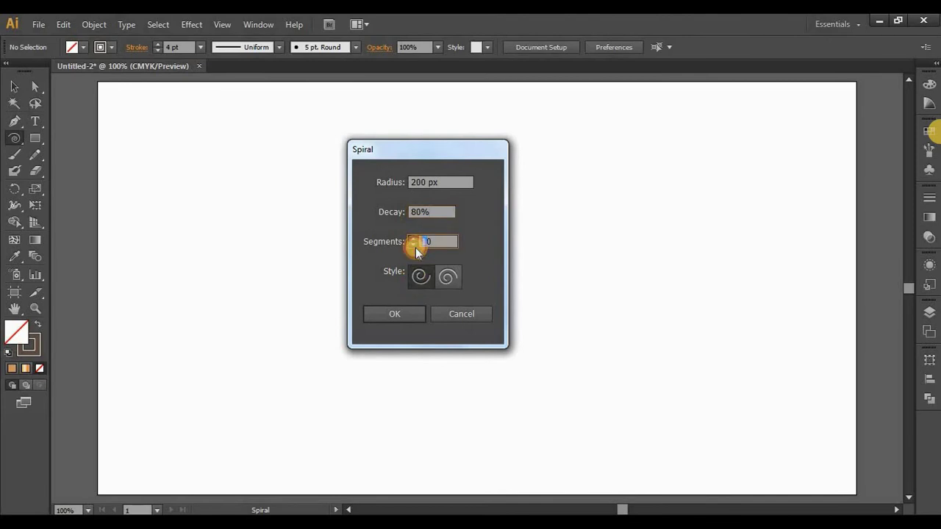
text(20)
click(447, 277)
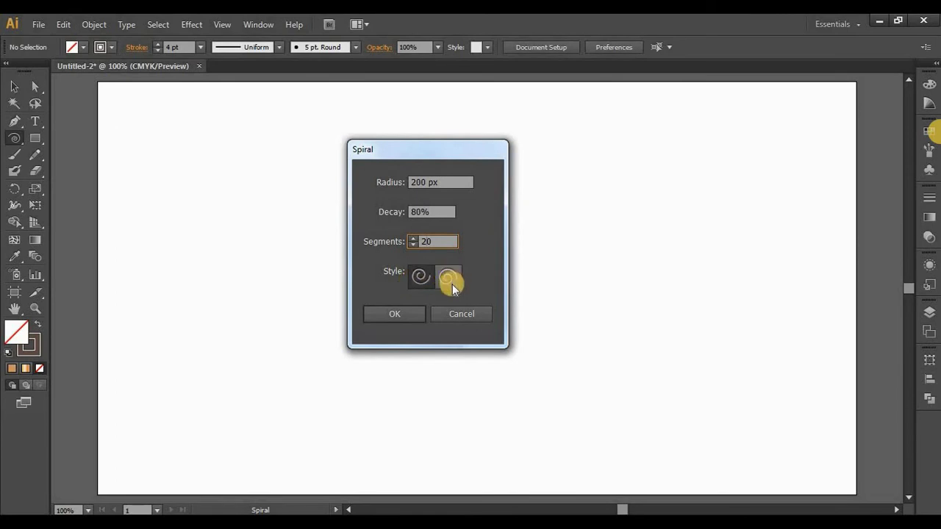
click(408, 314)
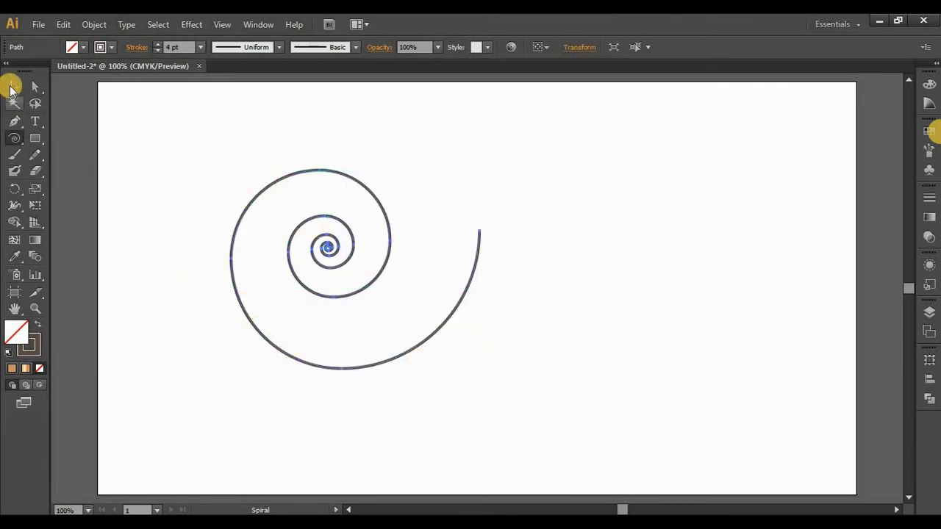
Shrink the spiral and move it to the upper middle of the artboard.
click(14, 86)
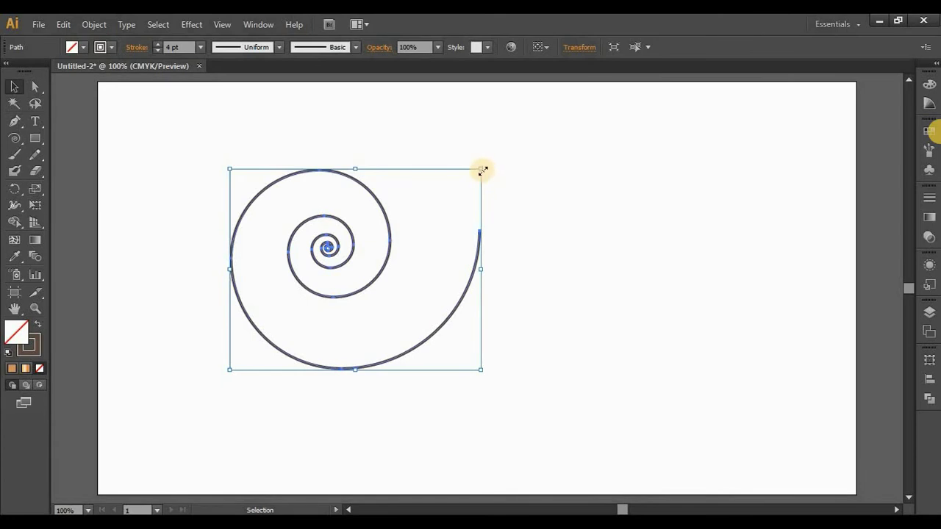
mouse_move(483, 170)
mouse_down()
mouse_move(364, 352)
mouse_move(380, 342)
mouse_up()
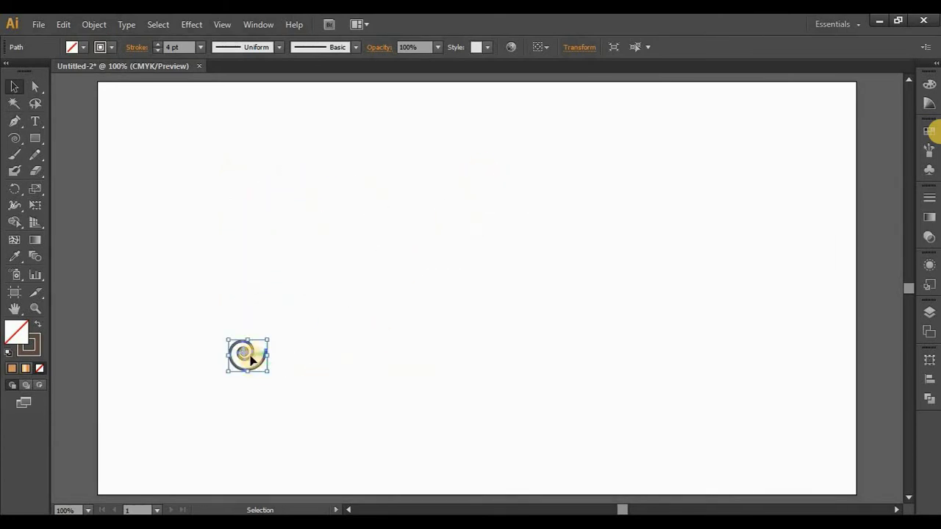
drag(250, 358, 422, 147)
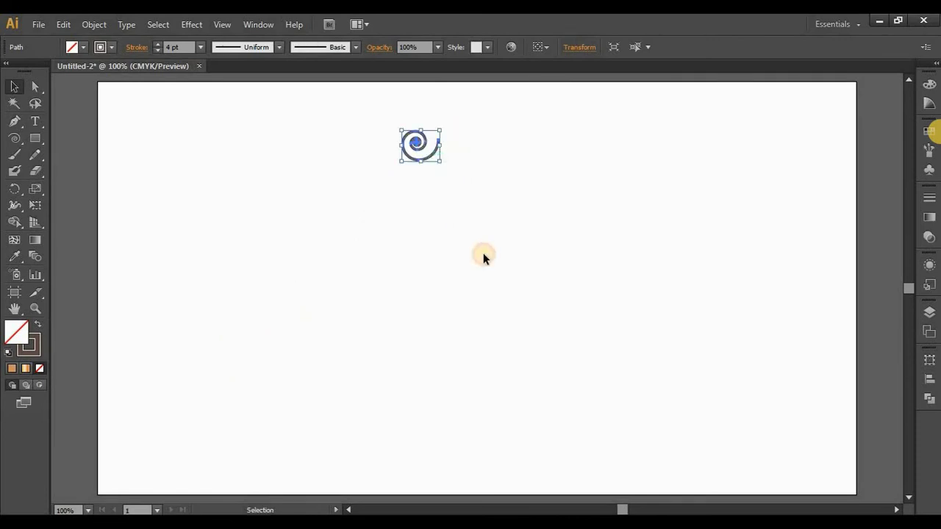
Copy the spiral rotated 30° around a pivot set below it.
click(13, 189)
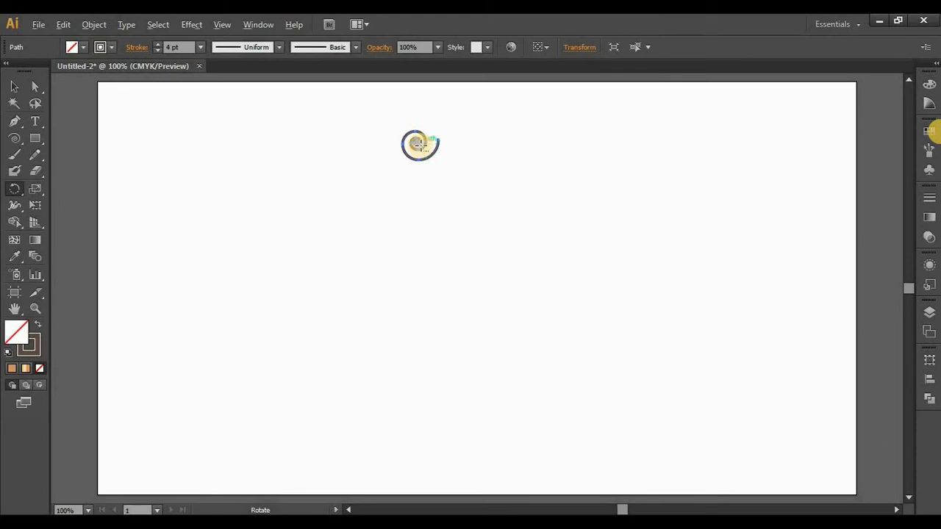
alt+click(426, 236)
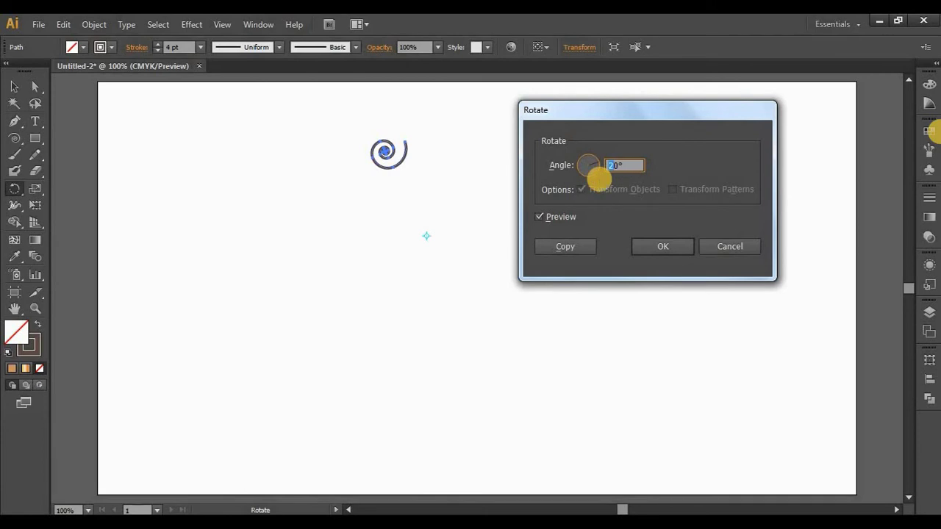
key(shift+Up)
click(542, 218)
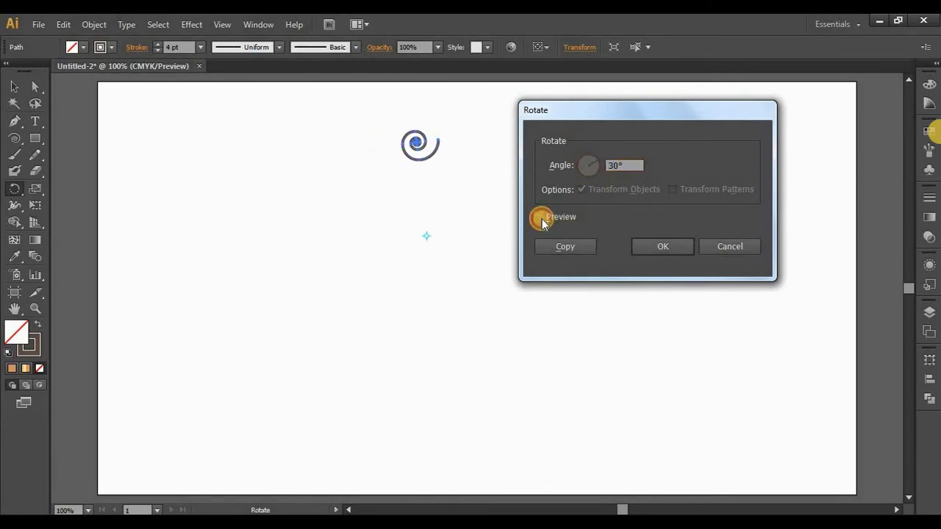
click(542, 219)
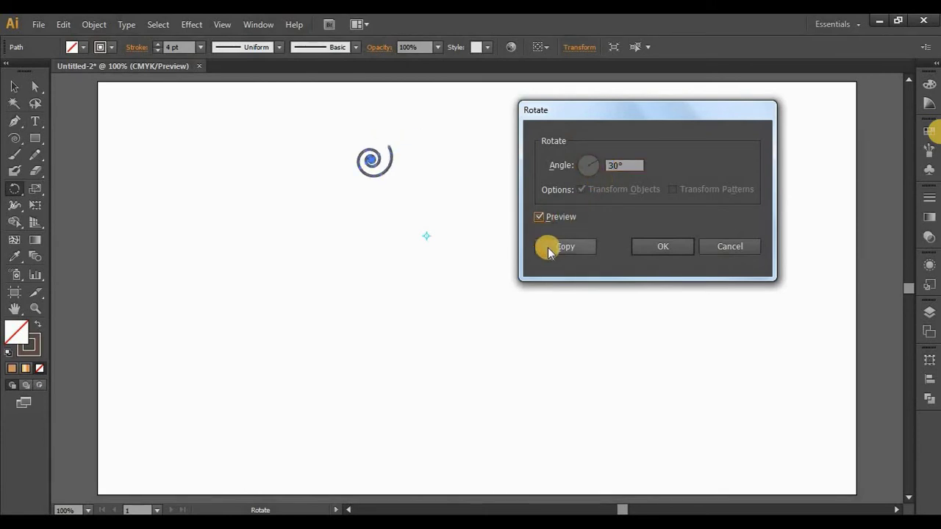
click(547, 247)
Repeat the 30° rotated copy with Ctrl+D to complete the ring of twelve spirals.
key(v)
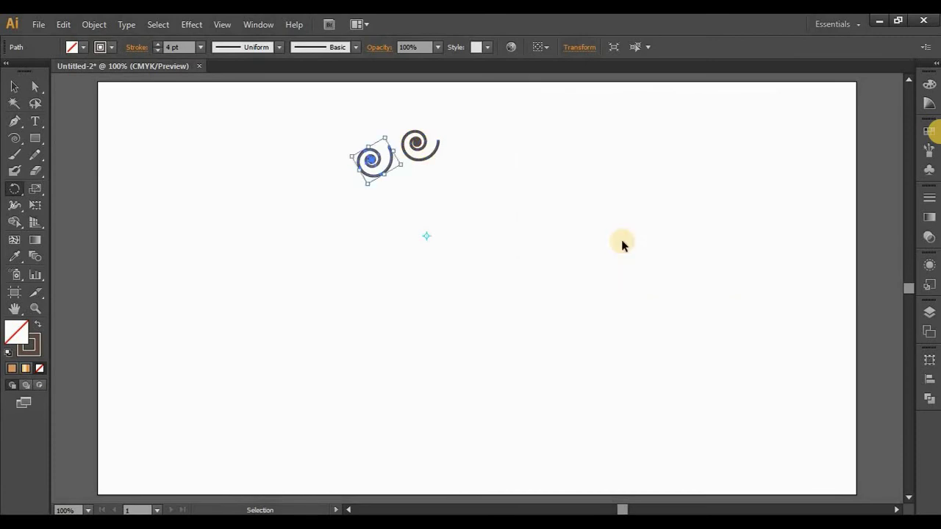
key(ctrl+d)
key(ctrl+d)
key(ctrl+d)
key(ctrl+d)
key(ctrl+d)
key(ctrl+d)
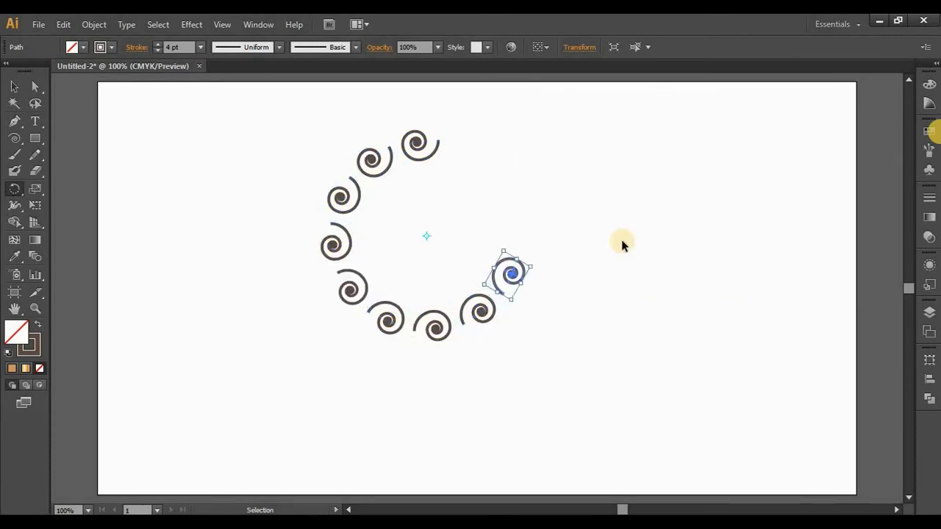
key(ctrl+d)
key(ctrl+d)
key(ctrl+d)
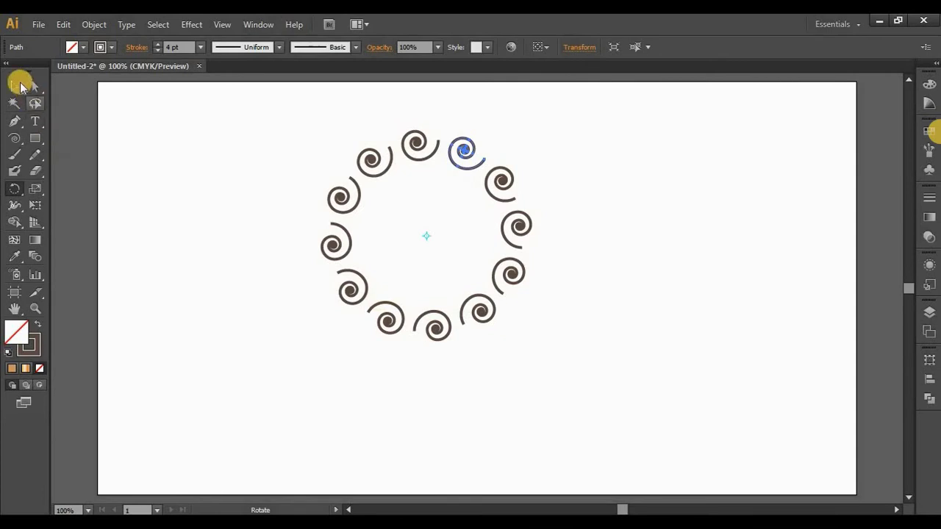
click(14, 86)
click(224, 271)
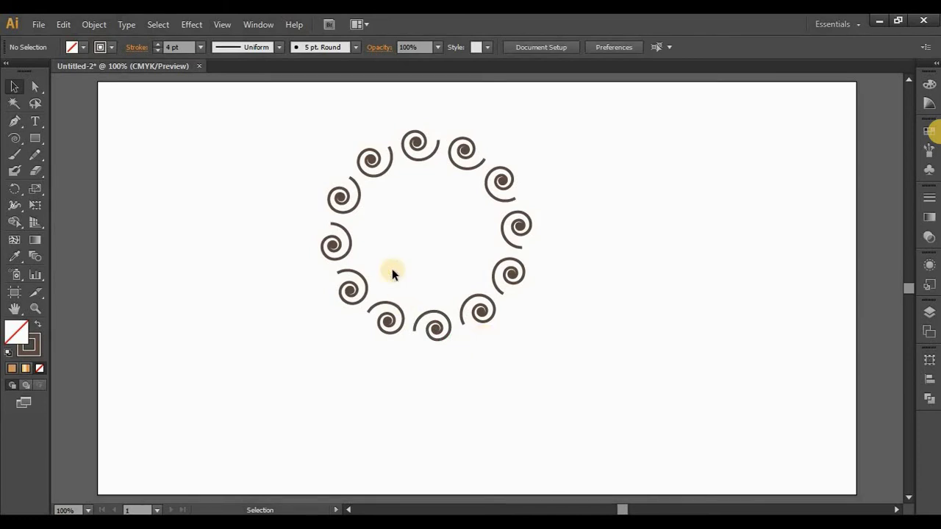
Select every other spiral: top-left, left, lower-left, bottom-right, right and top-right.
click(377, 165)
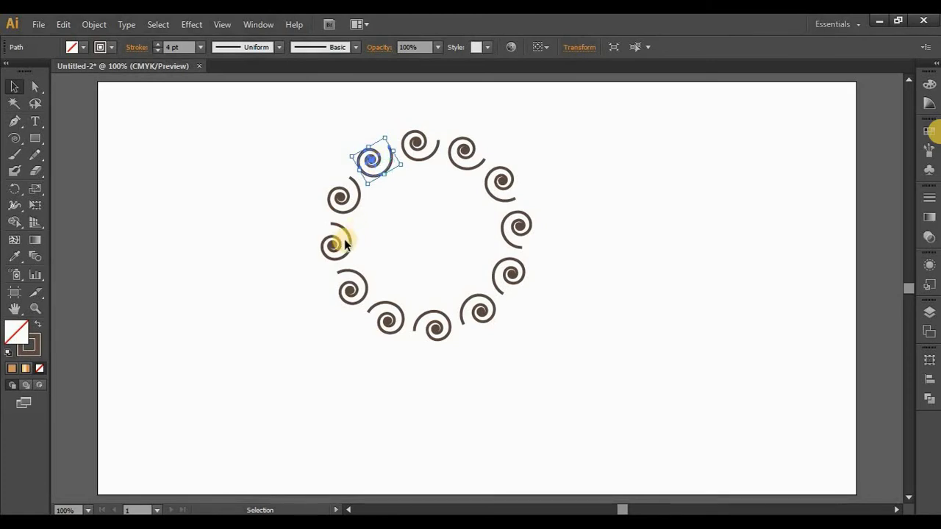
drag(371, 158, 336, 248)
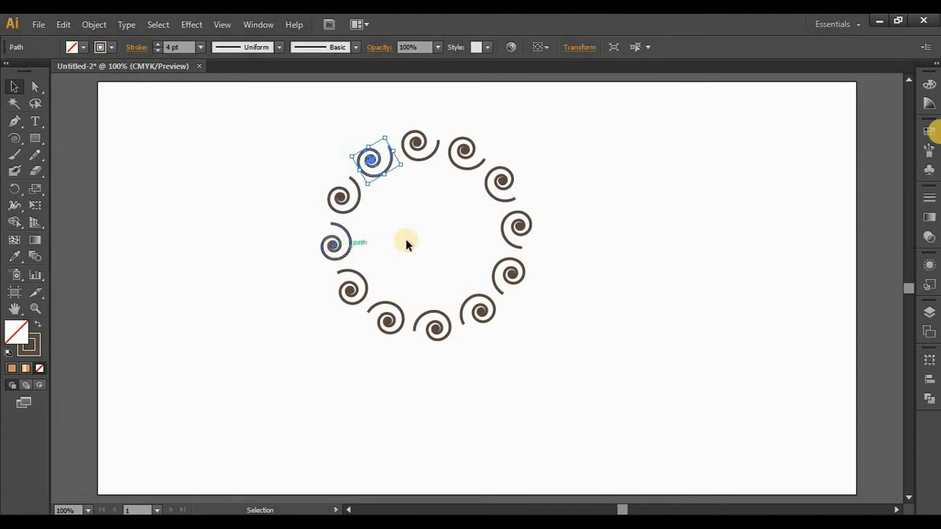
shift+click(337, 245)
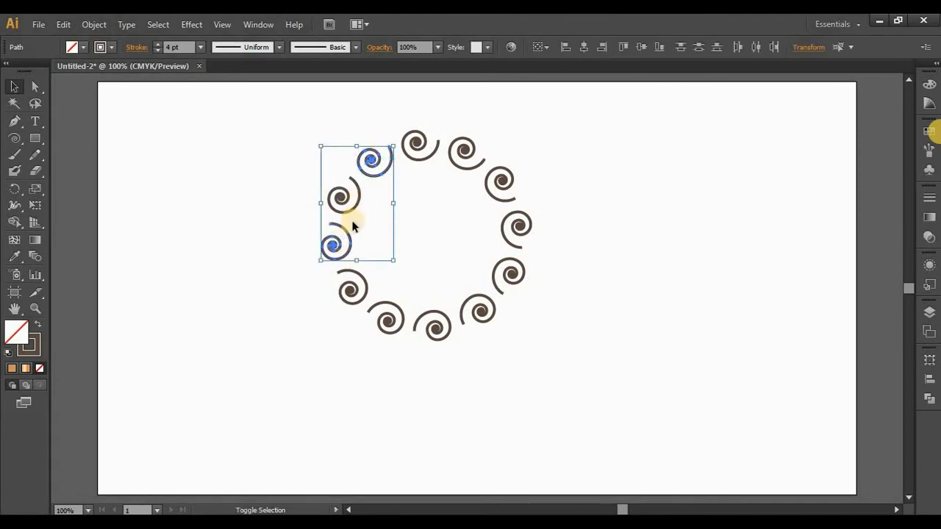
shift+click(387, 303)
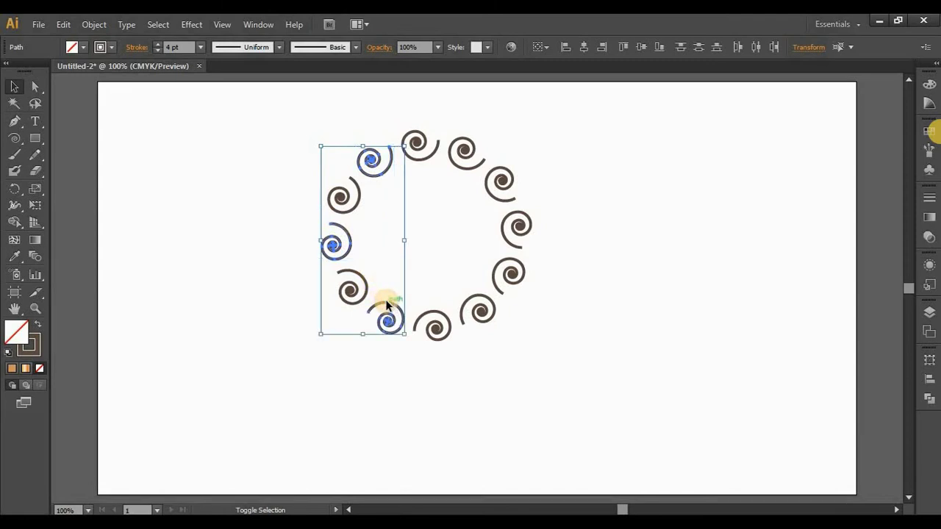
shift+click(472, 288)
shift+click(517, 215)
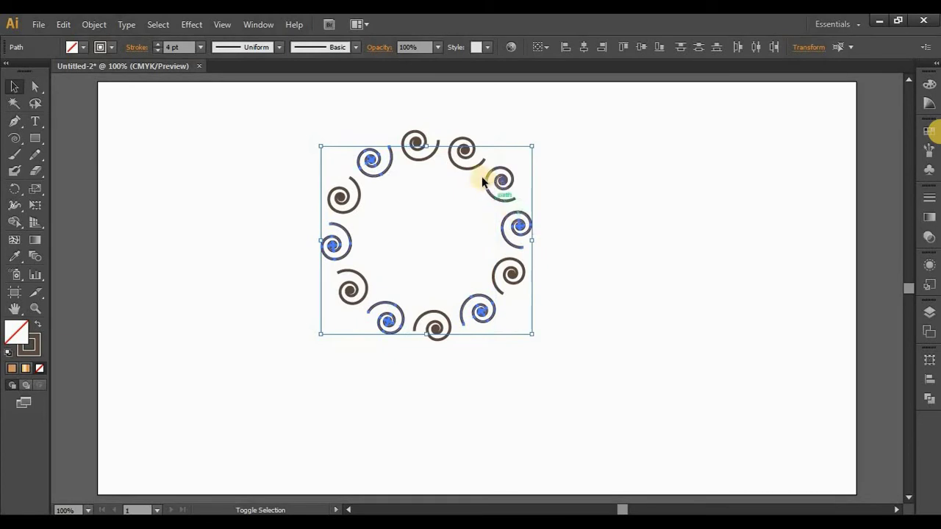
shift+click(456, 160)
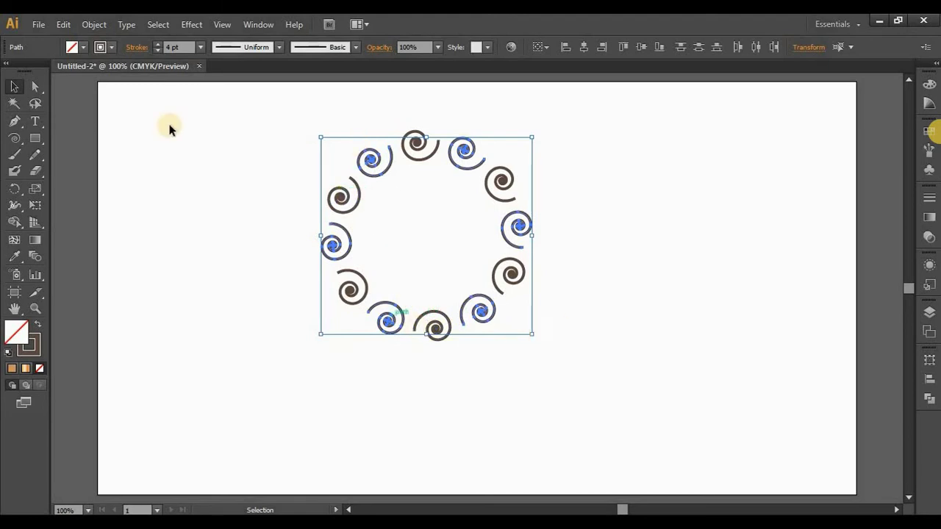
Give the selected spirals a cyan stroke, then deselect them.
click(113, 46)
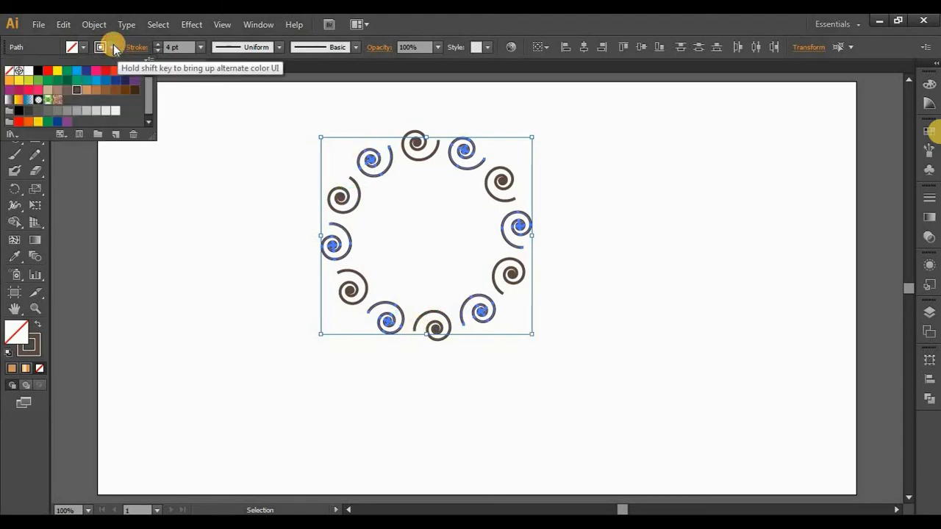
click(77, 75)
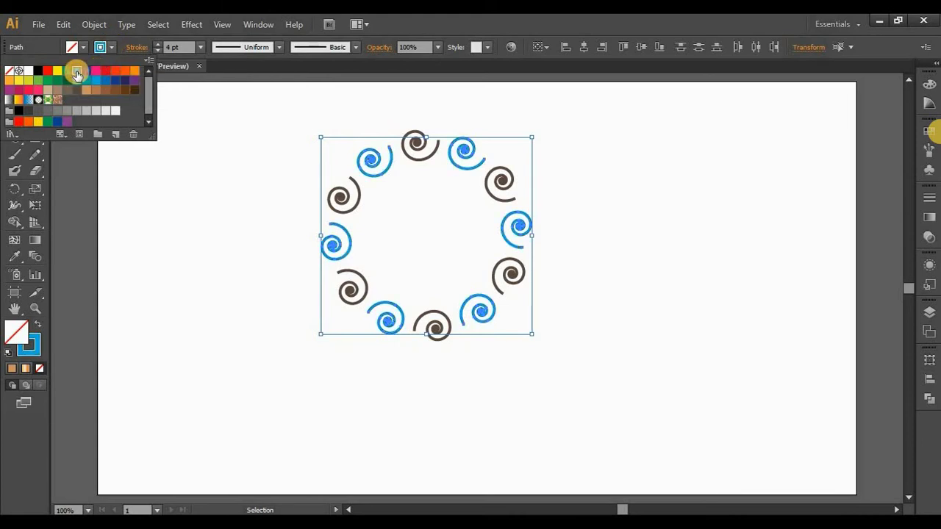
click(171, 232)
click(171, 232)
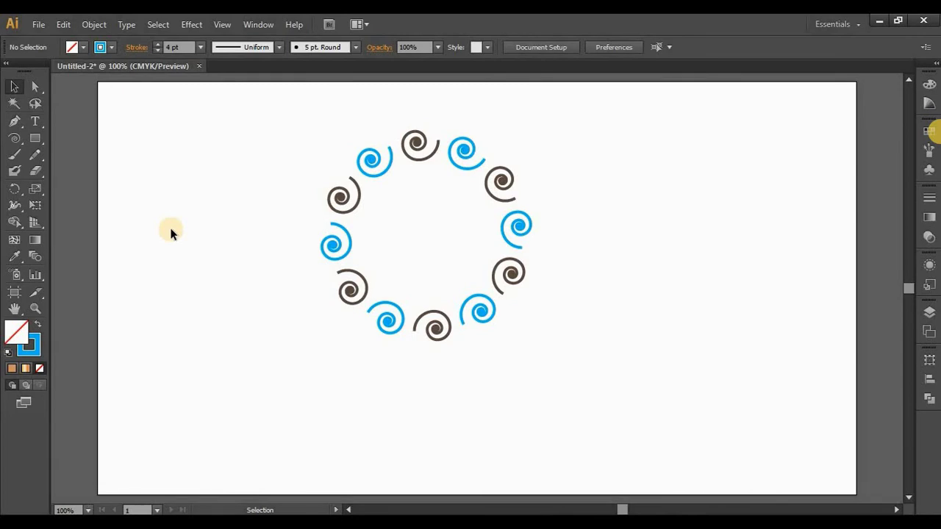
Group all twelve spirals of the ring into one object.
drag(300, 131, 581, 389)
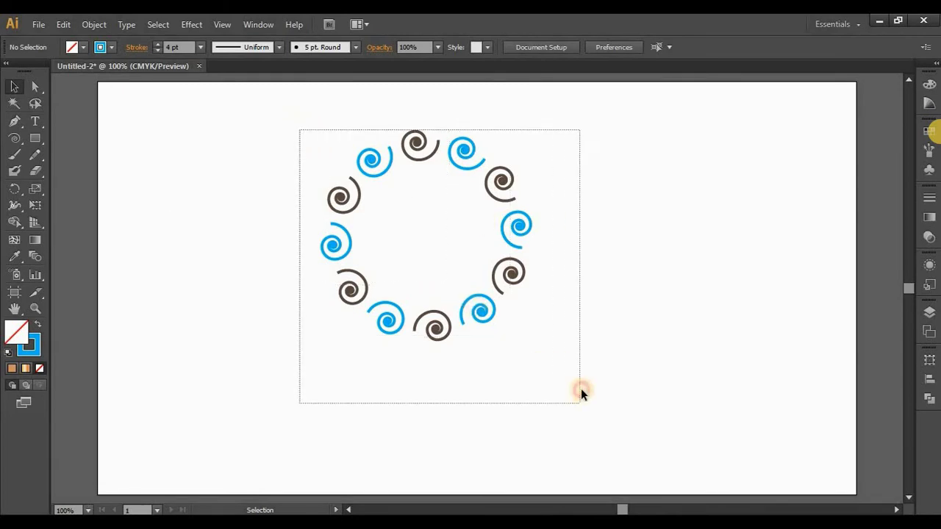
right_click(429, 142)
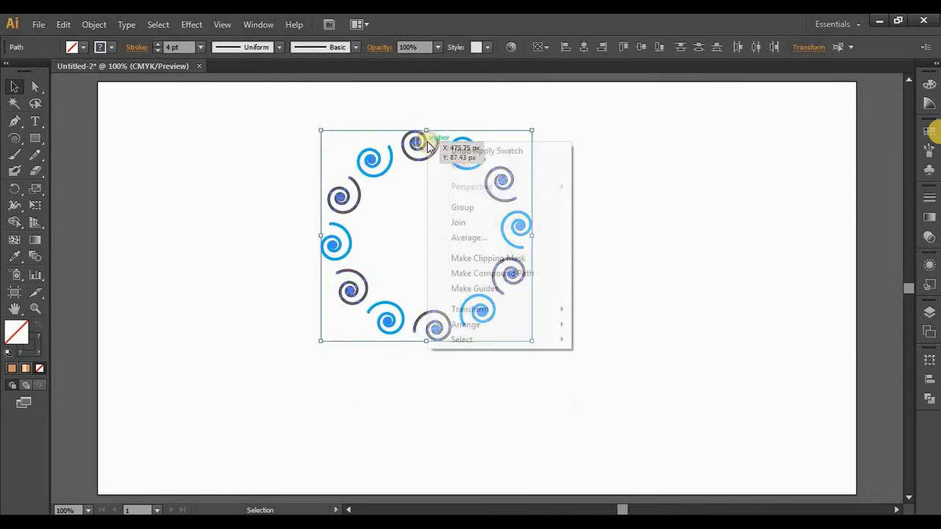
click(463, 208)
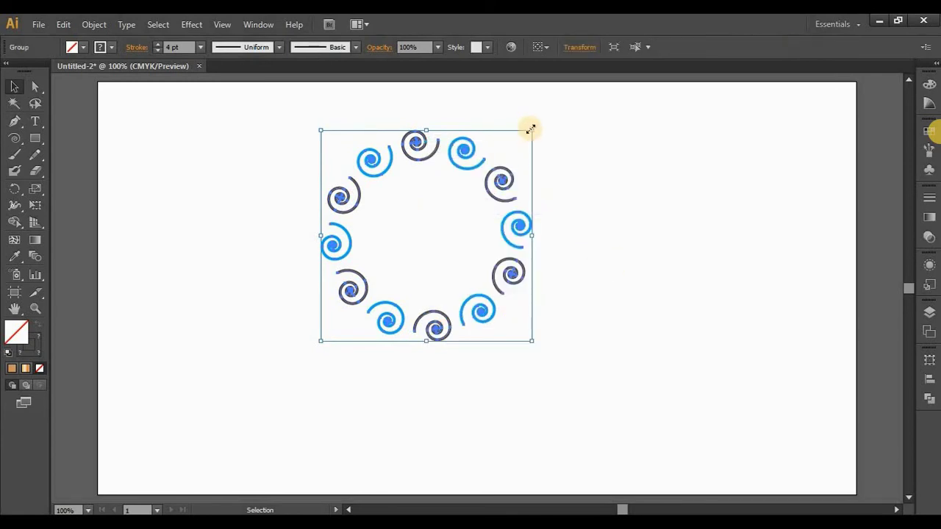
Scale the spiral ring down to about 67 px and place it near the top centre.
mouse_move(530, 130)
mouse_down()
mouse_move(434, 322)
mouse_move(478, 280)
mouse_move(479, 297)
mouse_up()
drag(366, 298, 459, 122)
click(544, 312)
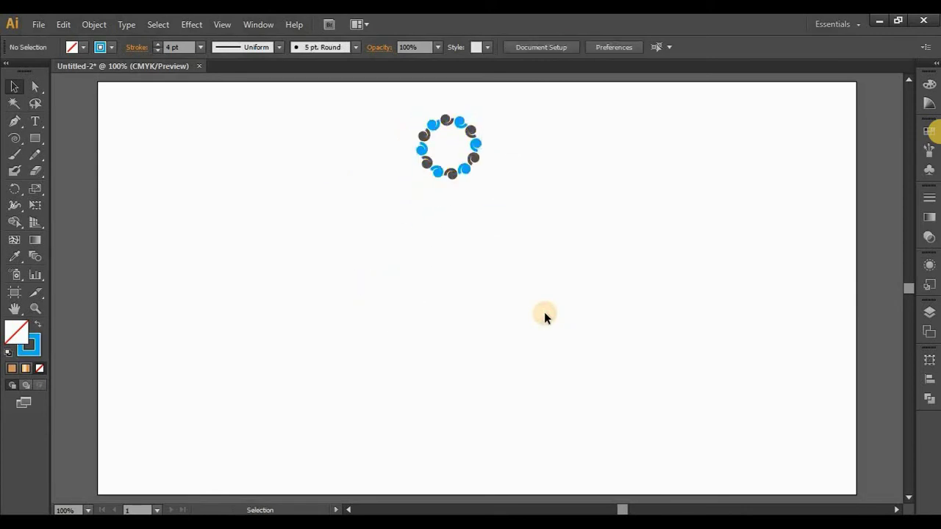
click(467, 166)
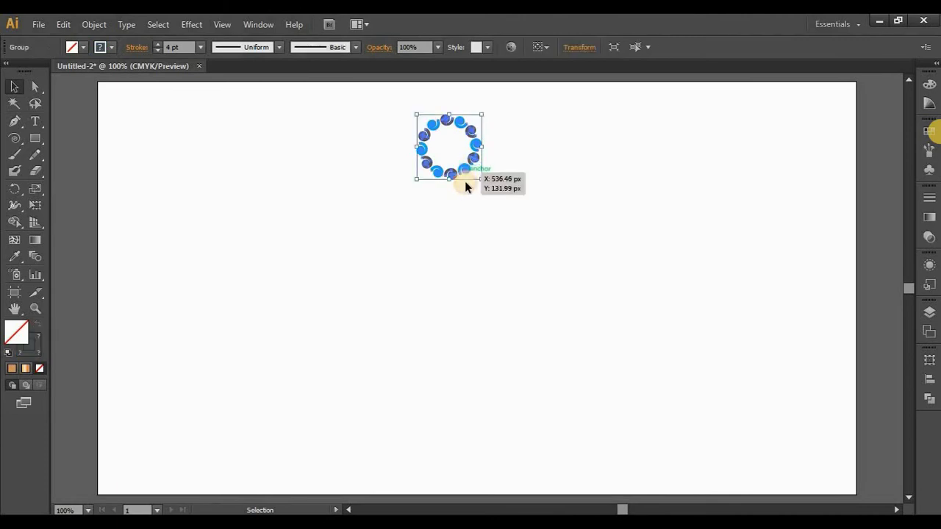
Copy the spiral ring rotated 40° around a pivot point below it.
click(15, 189)
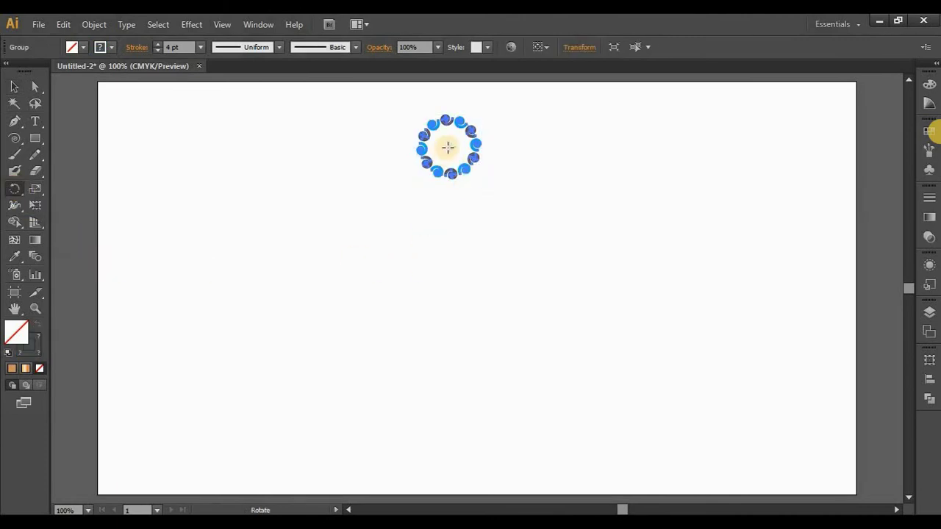
drag(447, 148, 451, 238)
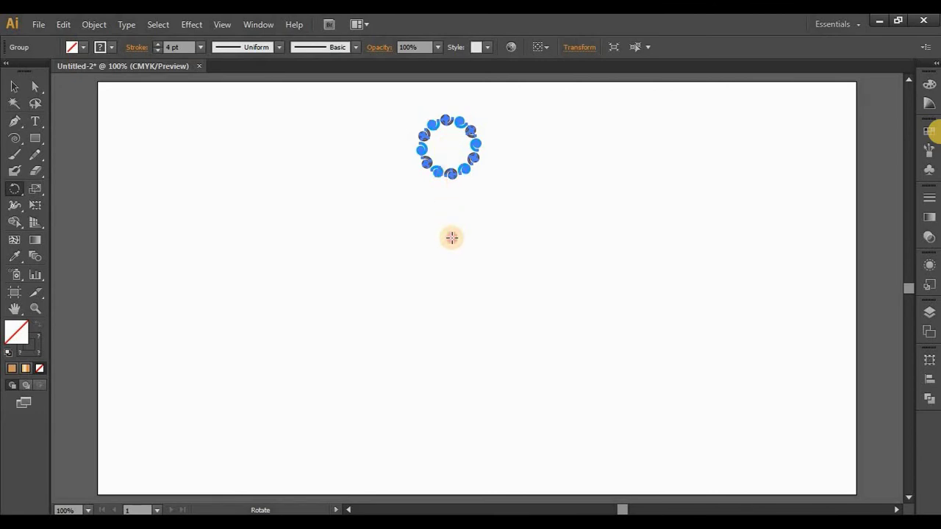
alt+click(451, 241)
click(643, 170)
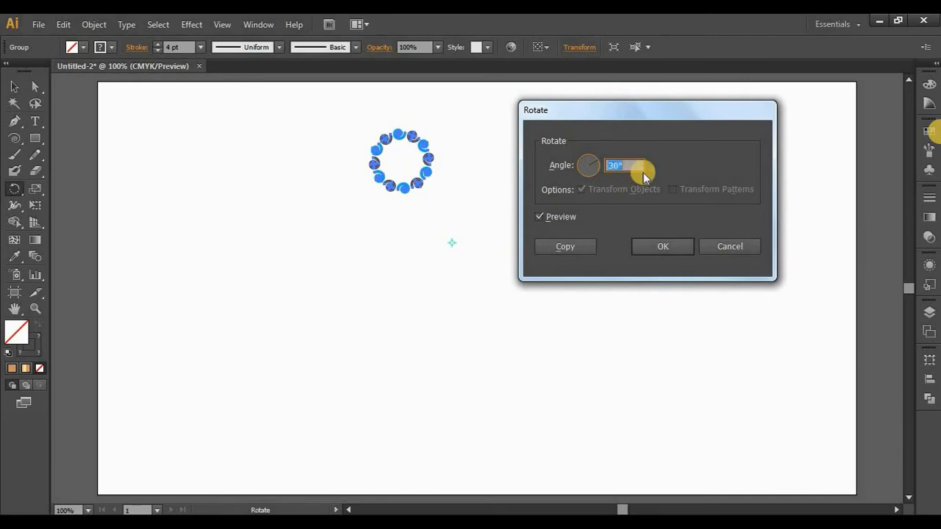
click(595, 176)
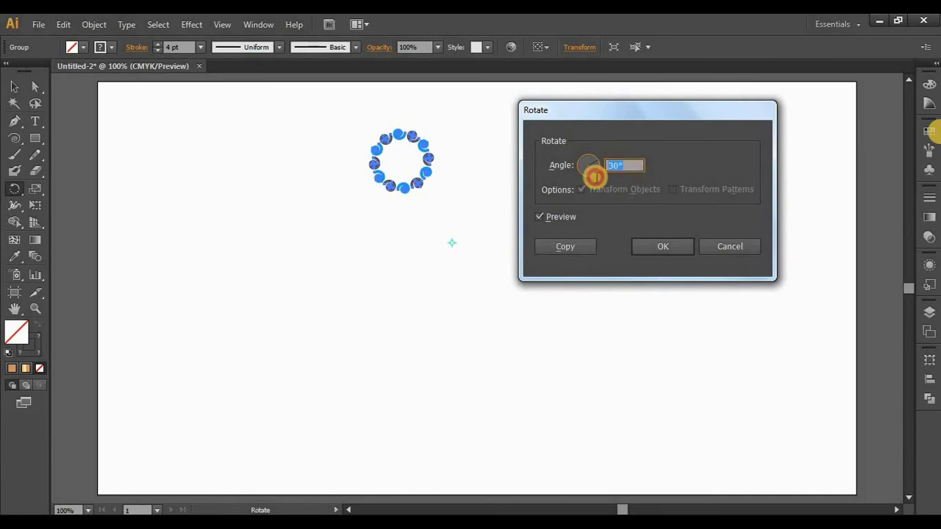
text(4)
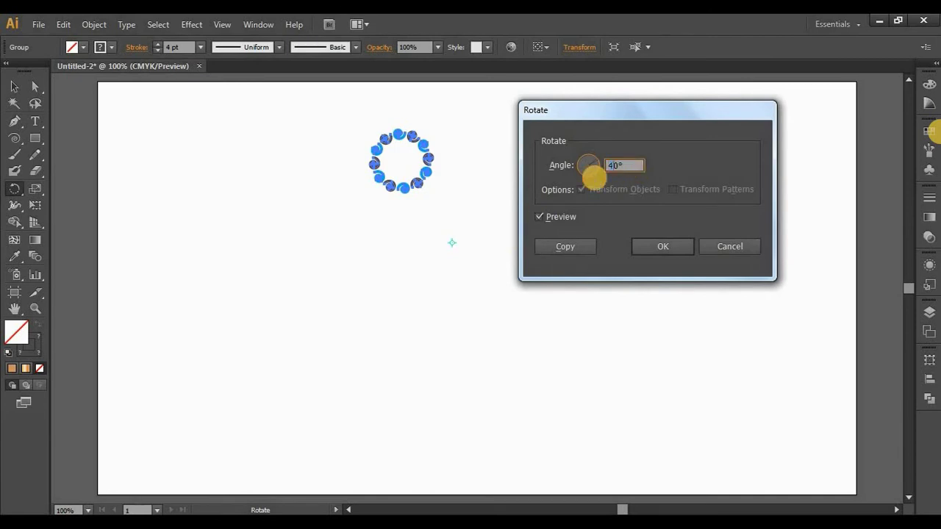
click(563, 249)
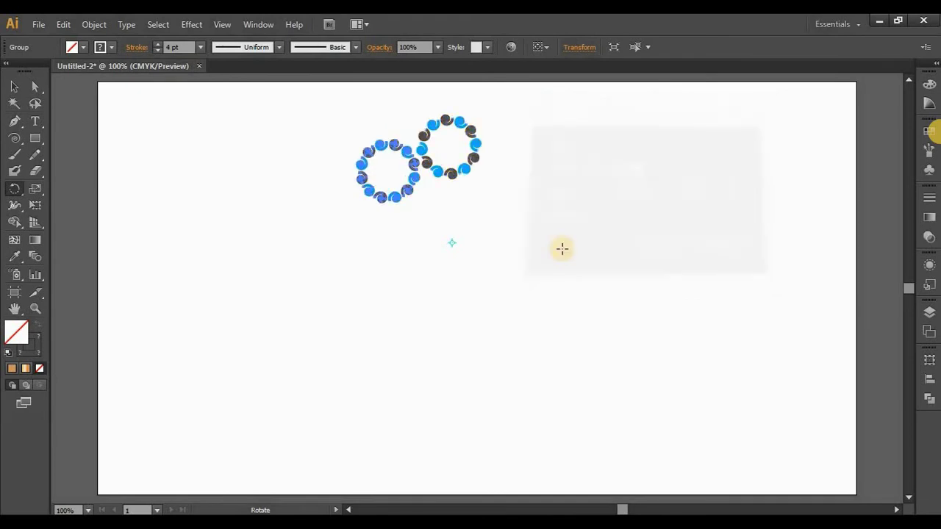
Repeat the 40° rotated copy to close the circular wreath, then deselect.
key(ctrl+d)
key(ctrl+d)
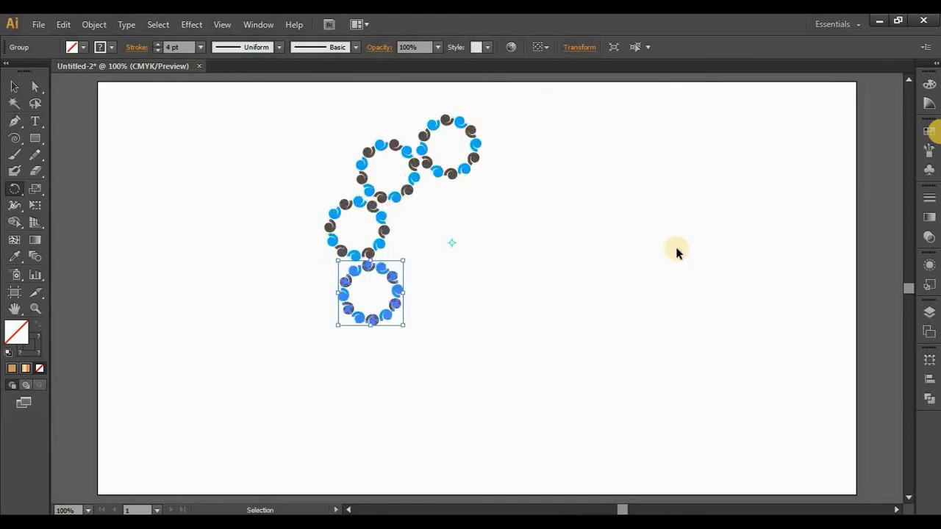
key(ctrl+d)
key(ctrl+d)
key(ctrl+d)
key(ctrl+d)
key(ctrl+d)
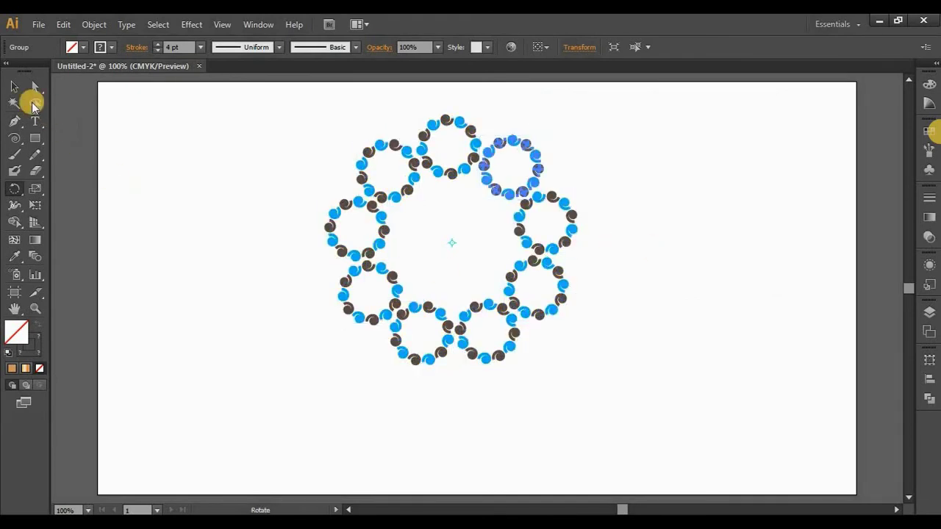
click(14, 86)
click(276, 315)
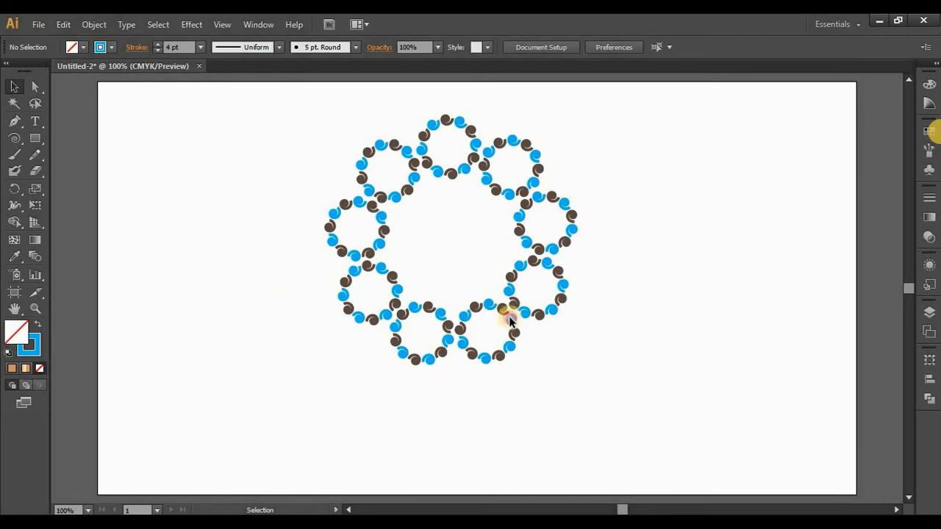
Delete the ring wreath, then draw a trial rectangular grid and delete it.
drag(289, 126, 603, 372)
key(Delete)
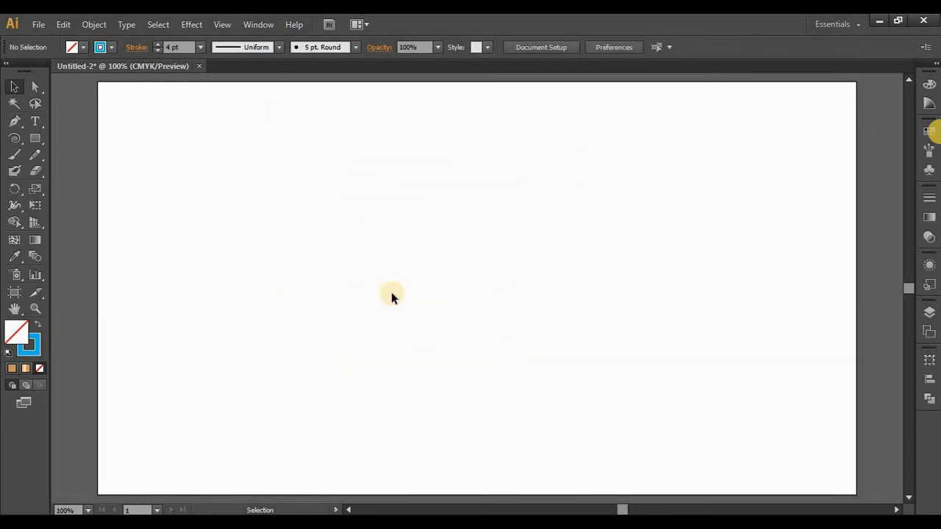
drag(15, 138, 93, 211)
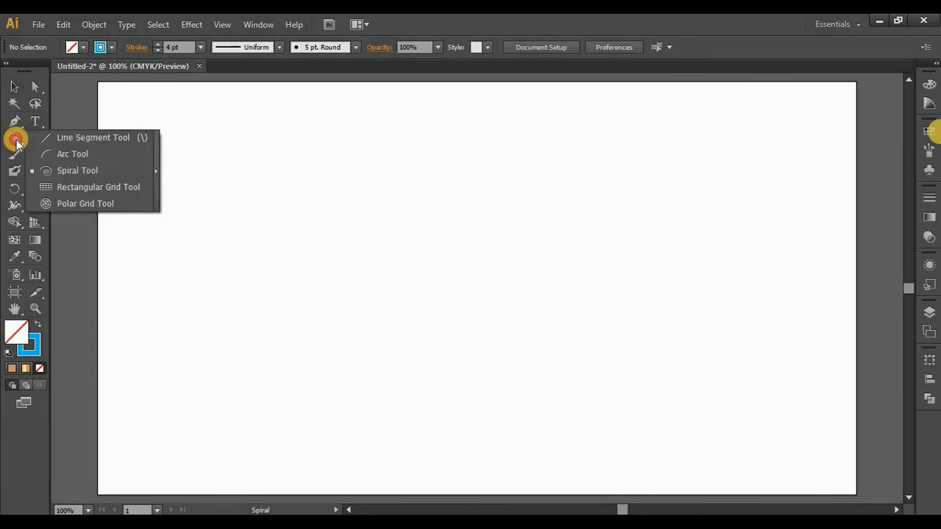
click(115, 186)
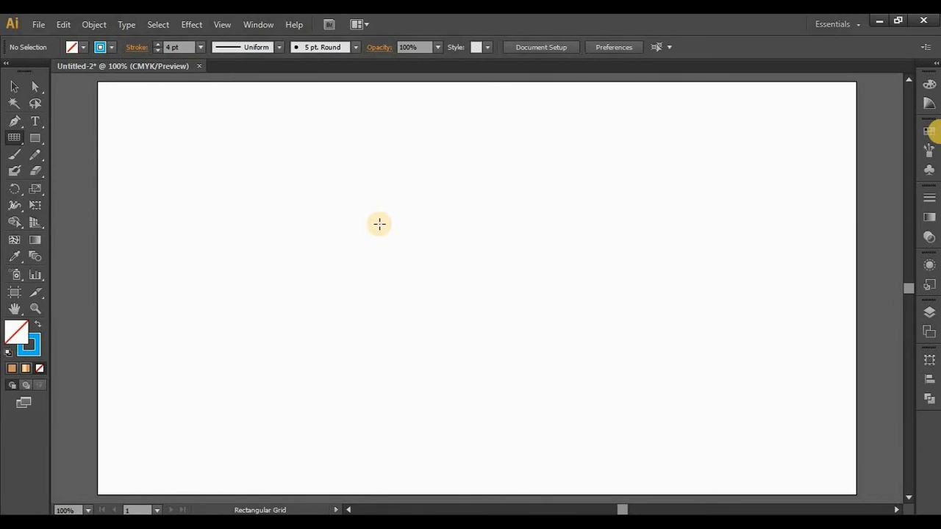
mouse_move(239, 119)
mouse_down()
mouse_move(774, 443)
mouse_move(713, 397)
mouse_up()
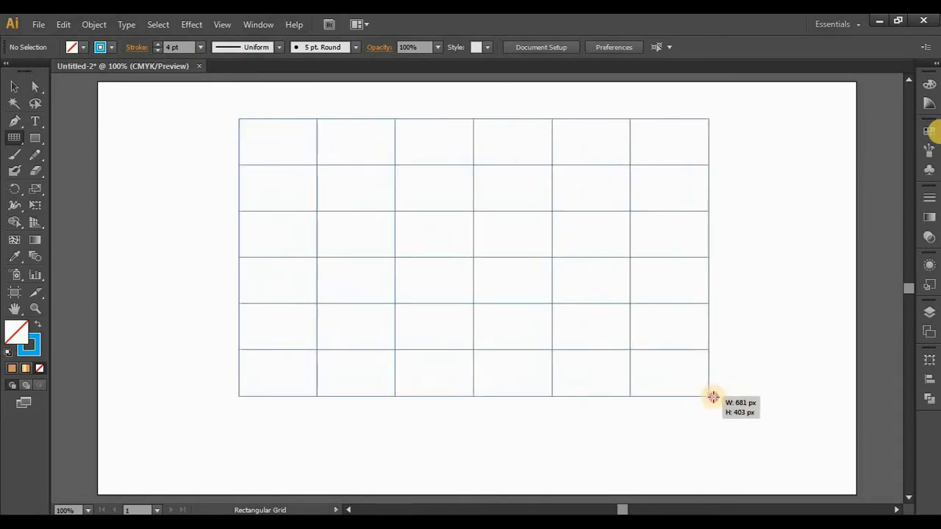
drag(713, 397, 778, 413)
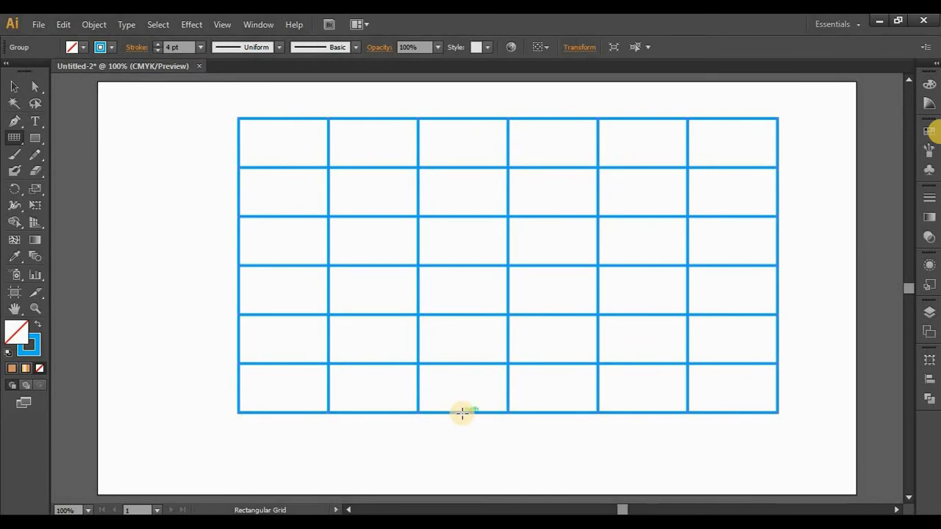
key(Delete)
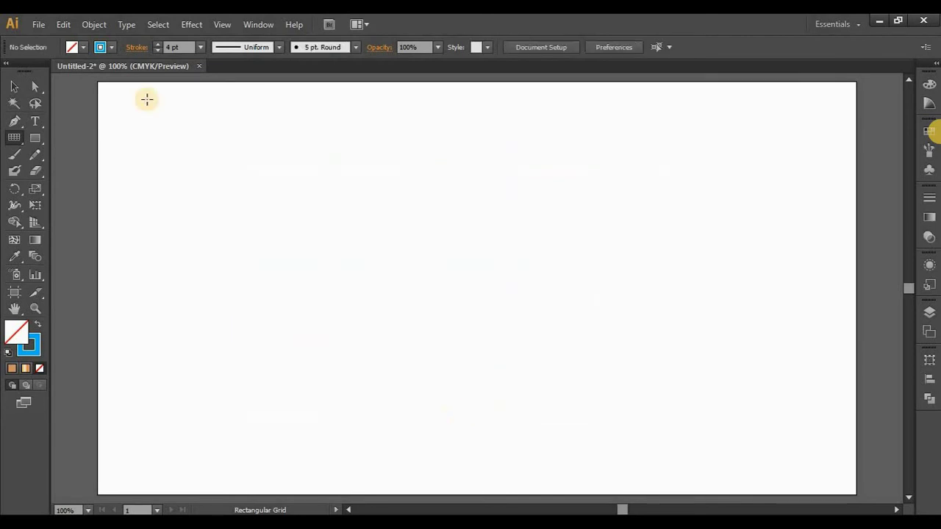
mouse_move(147, 99)
mouse_down()
mouse_move(719, 383)
mouse_move(771, 425)
mouse_move(752, 429)
mouse_move(684, 404)
mouse_move(796, 435)
mouse_move(806, 453)
mouse_up()
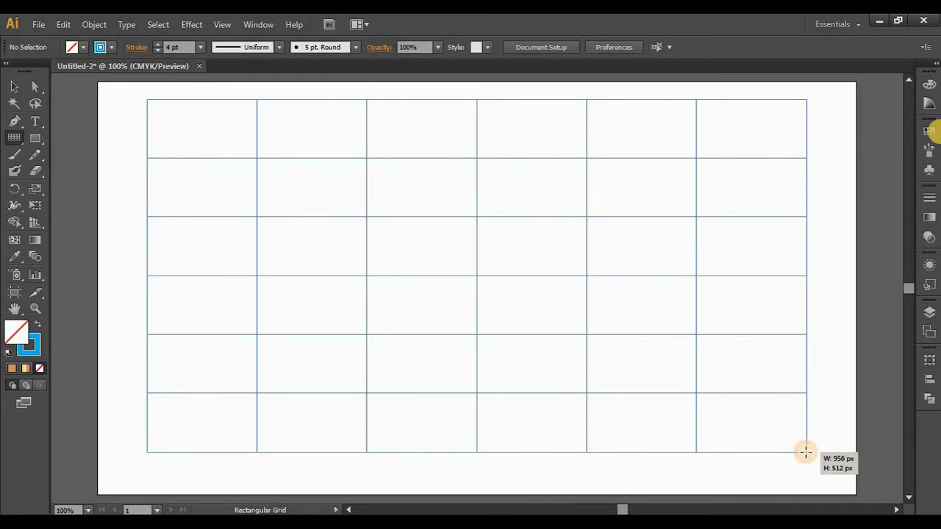
key(Up)
key(Up)
key(Up)
key(Up)
key(Up)
key(Up)
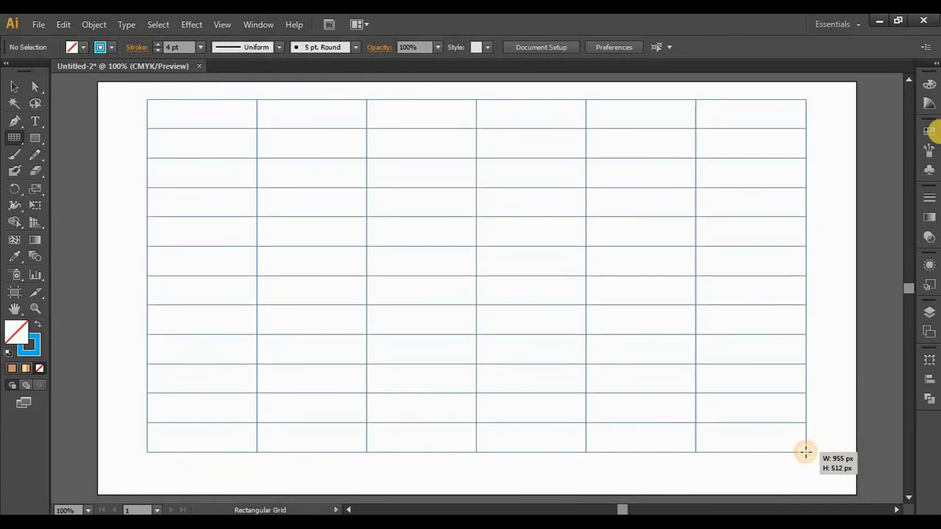
key(Down)
key(Down)
key(Down)
key(Down)
key(Down)
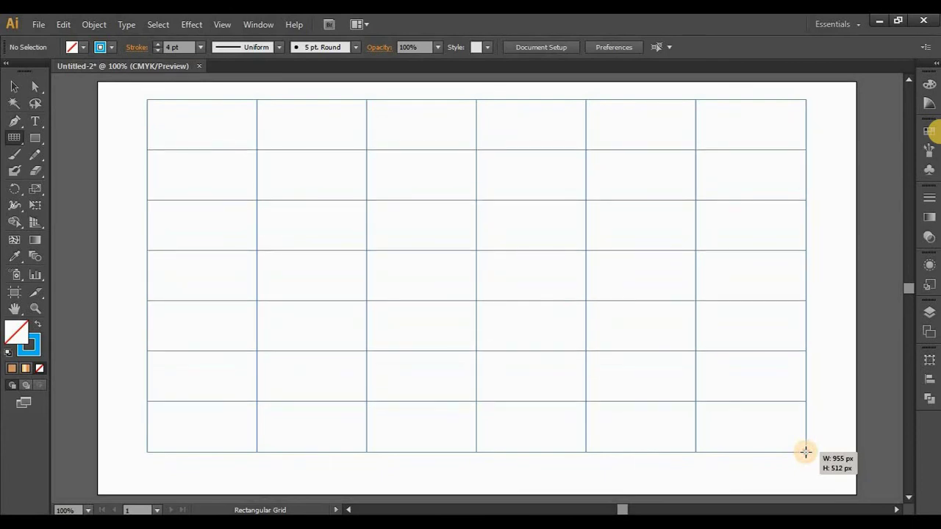
key(Down)
key(Down)
key(Down)
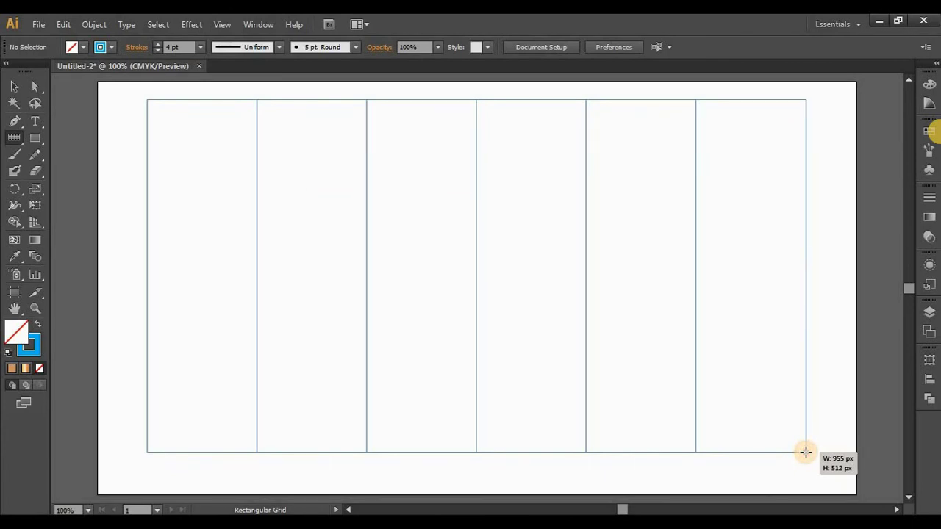
key(Up)
key(Up)
key(Up)
key(Up)
key(Up)
key(Up)
key(Up)
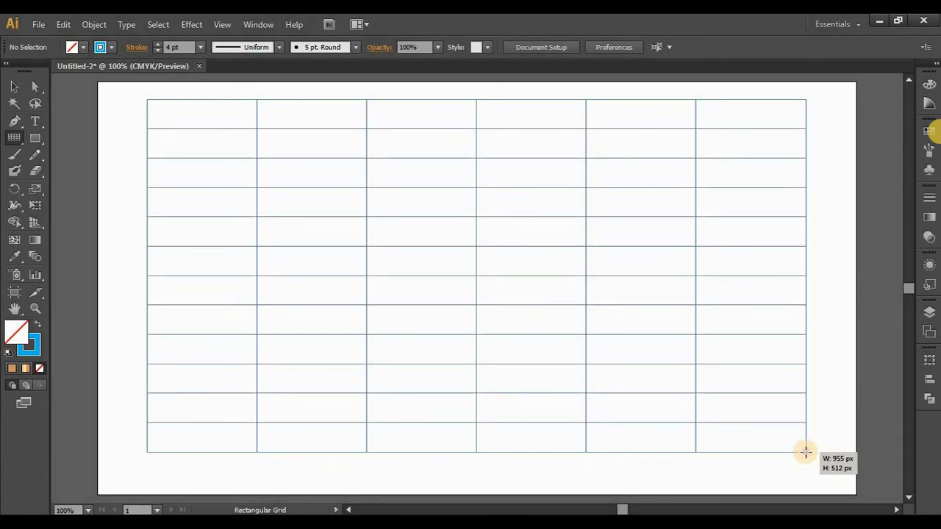
key(Right)
key(Right)
key(Right)
key(Right)
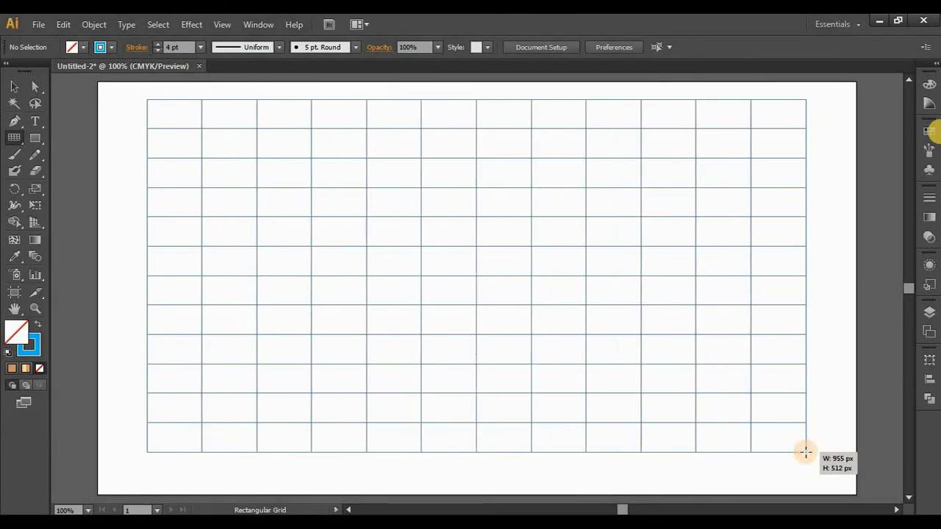
key(Right)
key(Right)
key(Right)
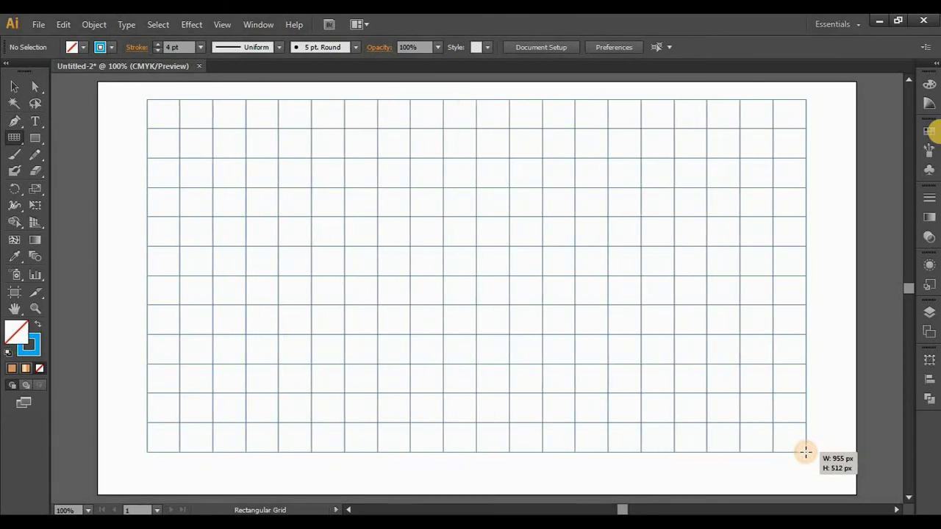
key(Right)
key(Right)
key(Right)
key(Right)
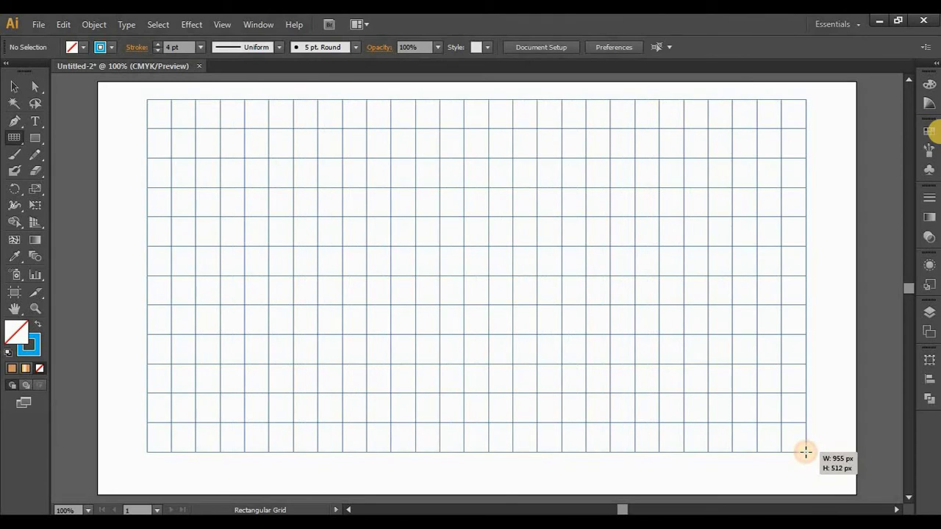
key(Left)
key(Left)
key(Left)
key(Left)
key(Left)
key(Left)
key(Left)
key(Left)
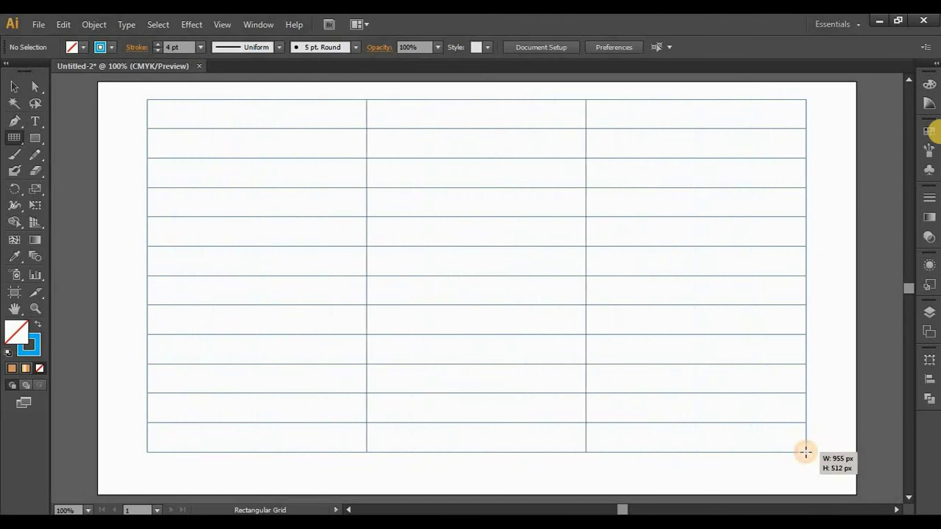
key(Left)
key(Left)
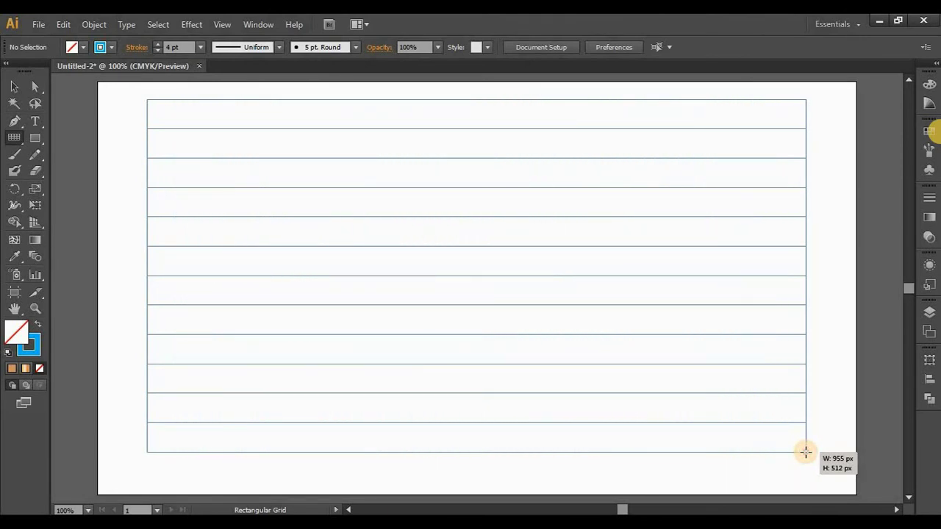
key(Down)
key(Down)
key(Down)
key(Down)
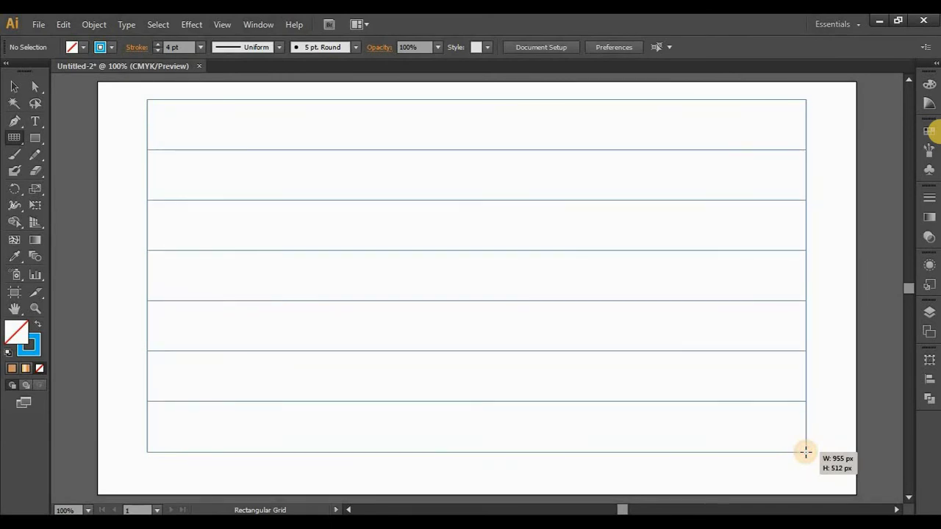
key(Down)
key(Down)
key(Down)
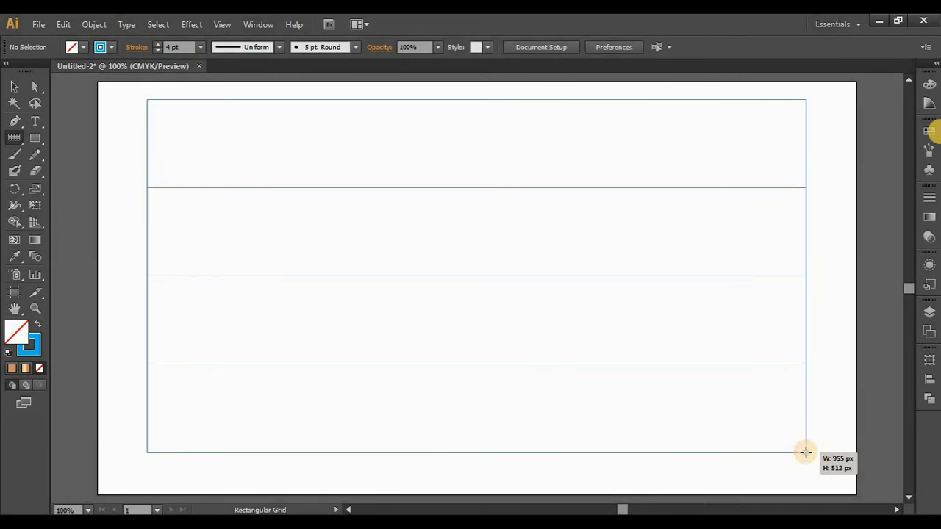
key(Down)
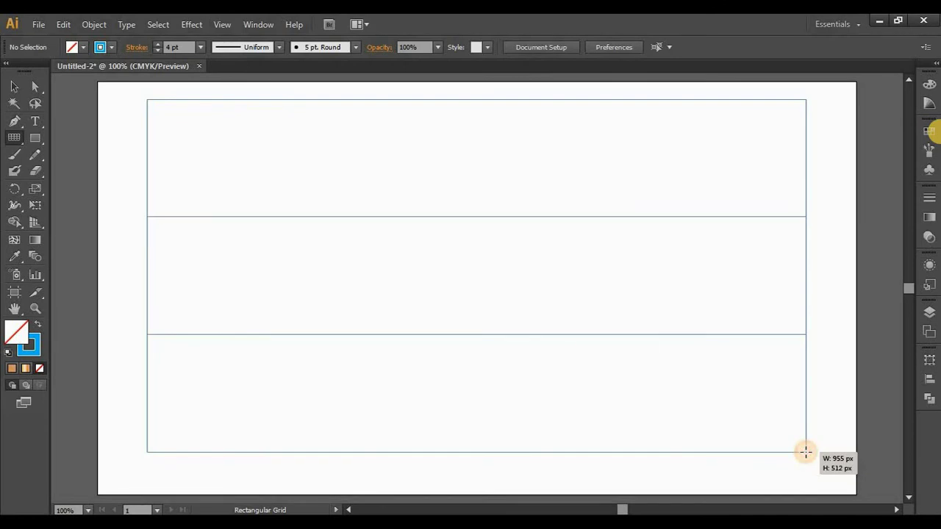
mouse_move(805, 452)
mouse_down()
mouse_move(723, 426)
mouse_move(565, 405)
mouse_move(728, 426)
mouse_move(577, 427)
mouse_move(744, 423)
mouse_up()
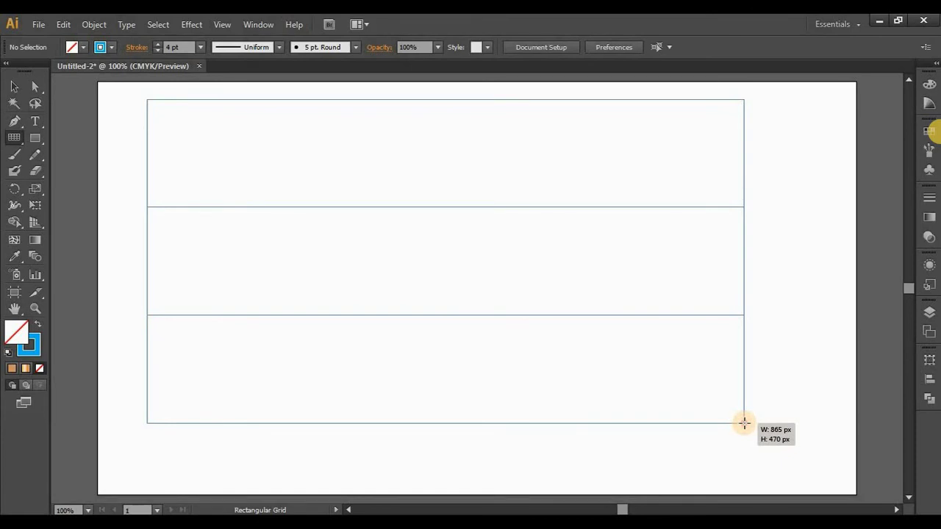
mouse_move(744, 422)
mouse_down()
mouse_move(649, 410)
mouse_move(733, 416)
mouse_up()
key(ctrl+z)
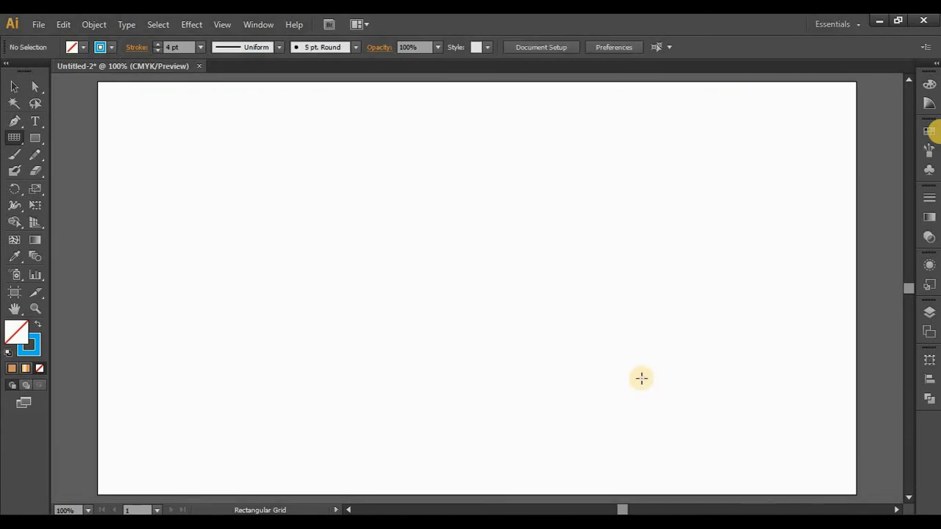
Create a 900 × 600 px rectangular grid with 2 horizontal dividers.
click(409, 235)
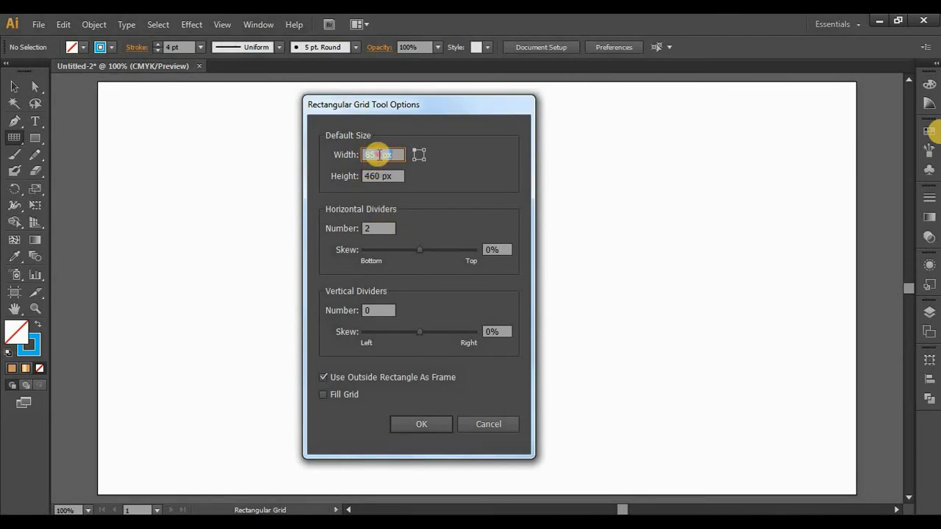
text(90)
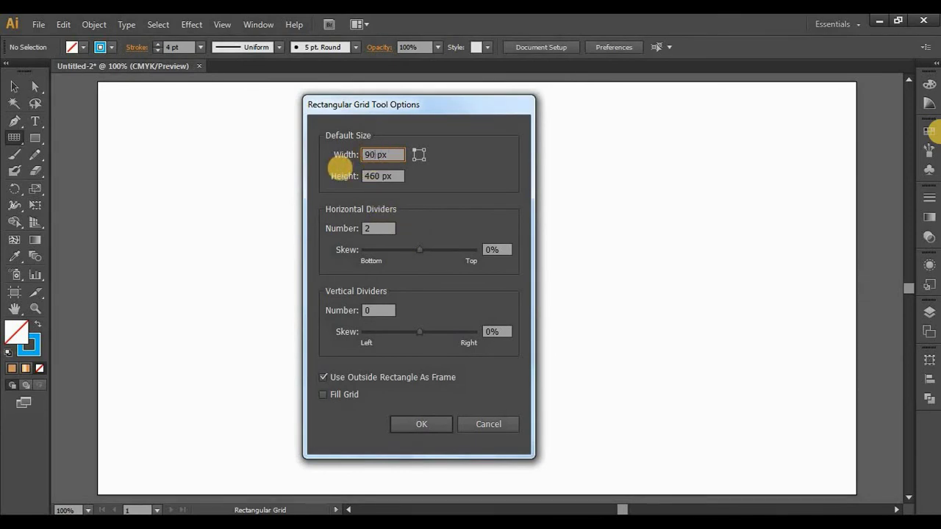
text(0)
key(Tab)
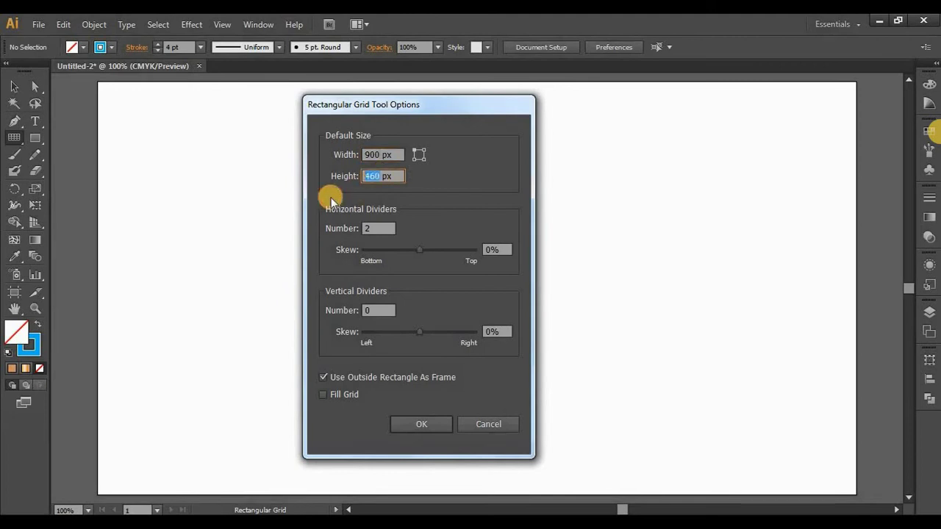
text(600)
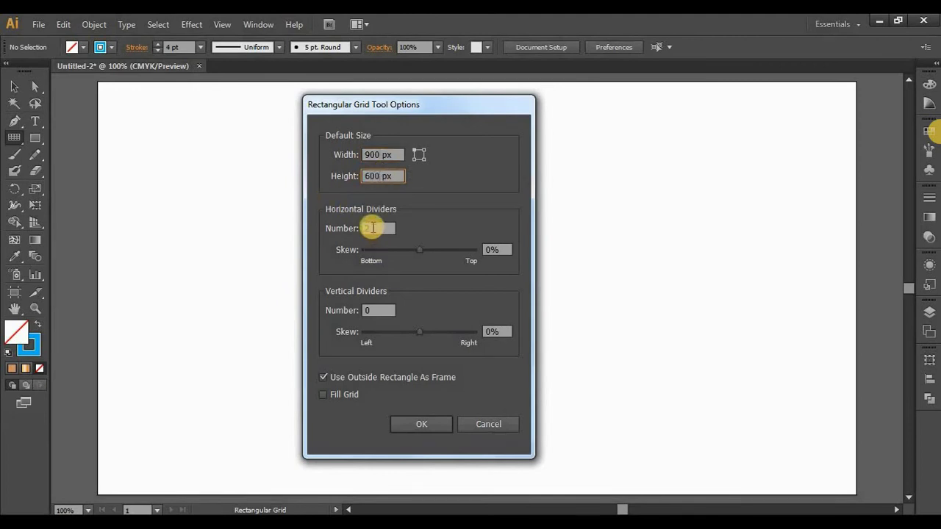
click(421, 425)
Move and resize the three-stripe grid to fit within the artboard.
click(14, 86)
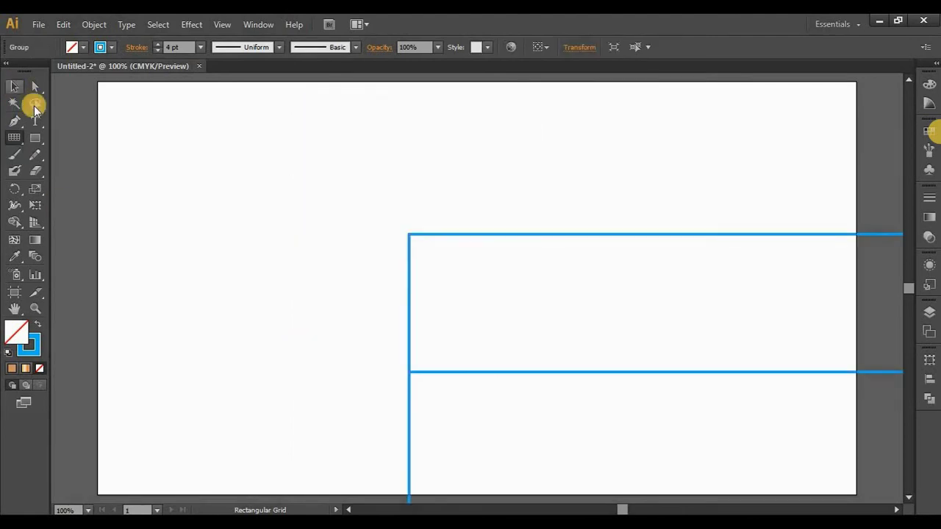
drag(424, 233, 267, 259)
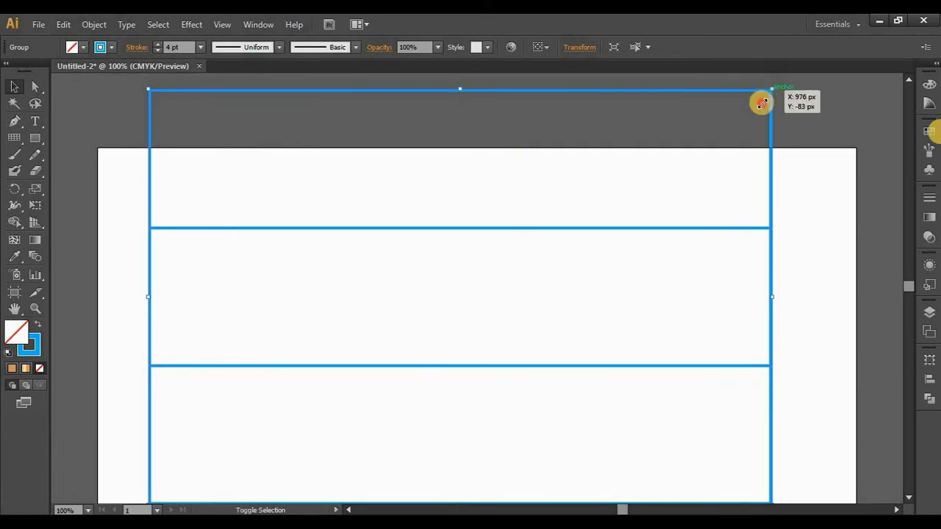
drag(770, 90, 665, 161)
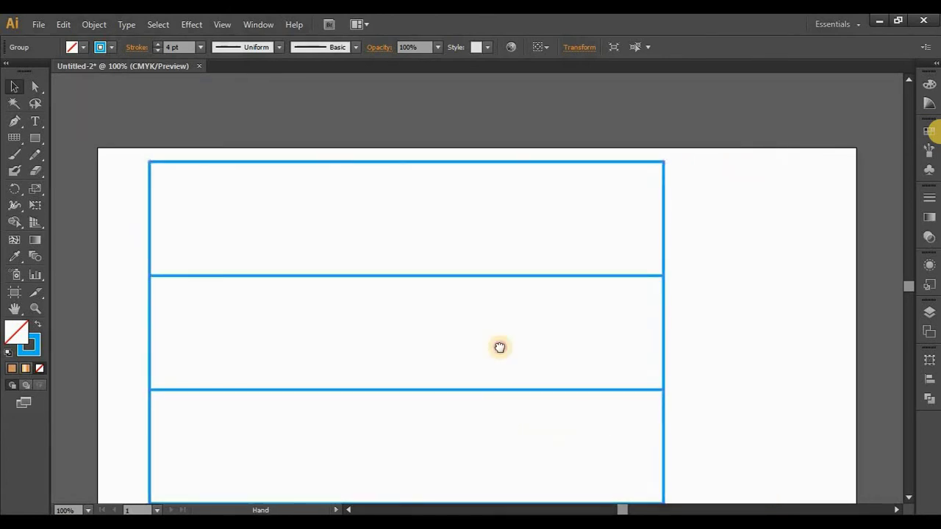
scroll(500, 346, down, 2)
drag(500, 359, 500, 366)
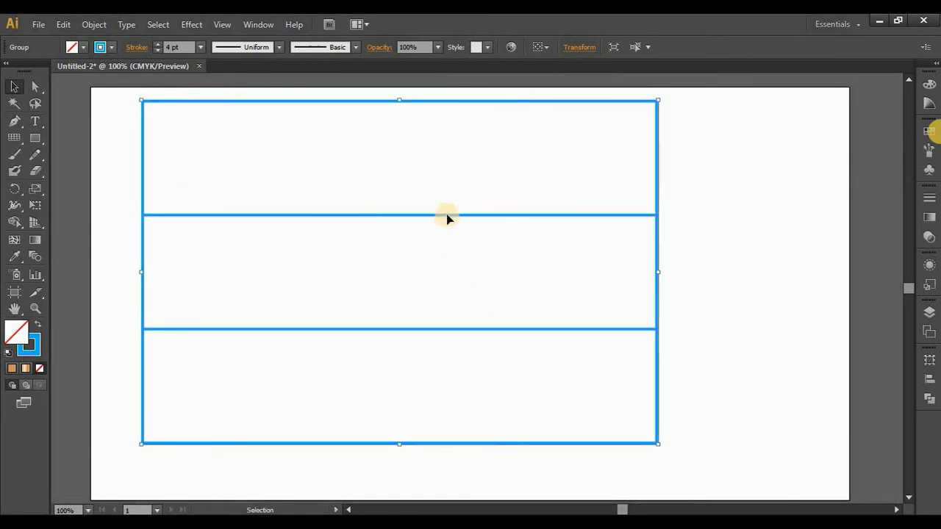
drag(444, 218, 479, 230)
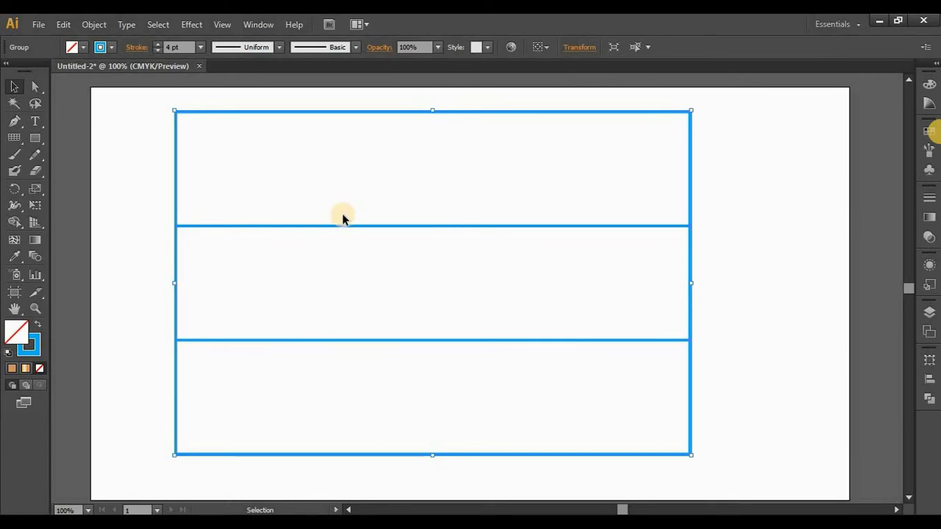
click(15, 222)
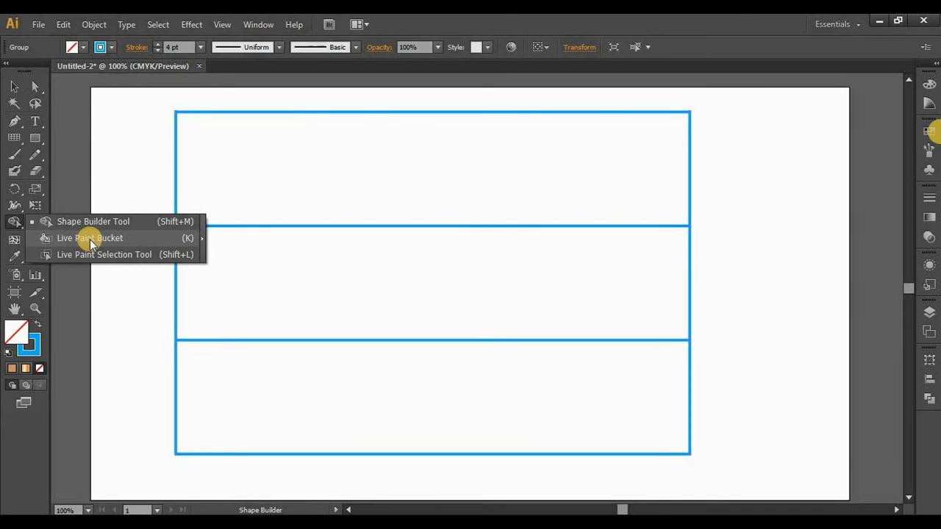
Live-paint the top stripe orange and the bottom stripe green.
click(89, 239)
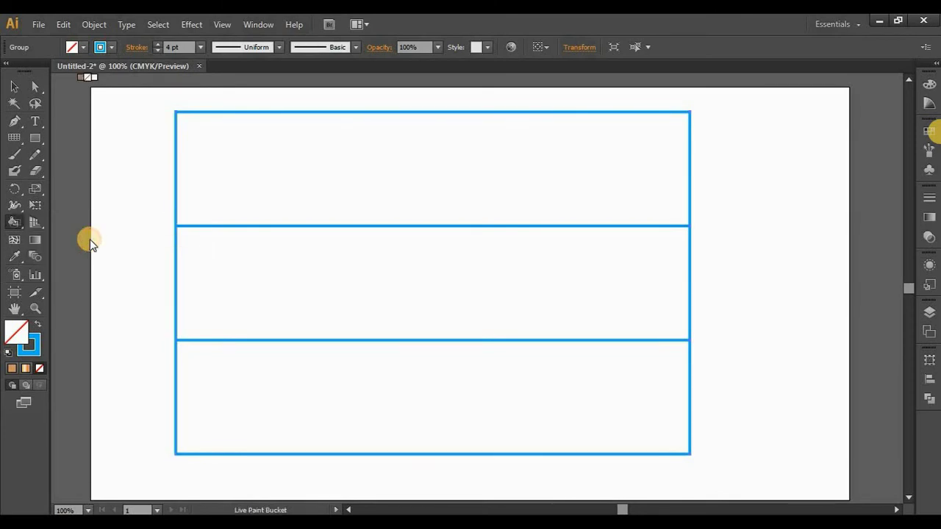
click(83, 48)
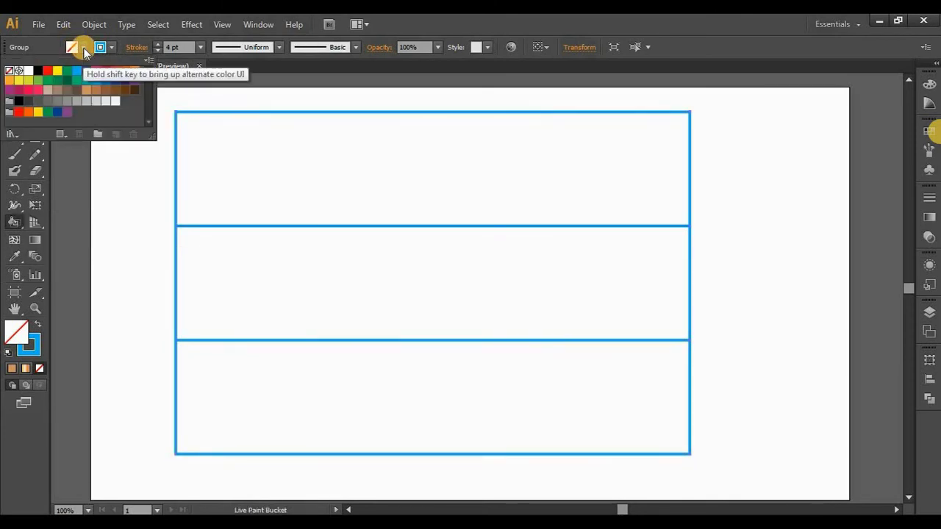
click(134, 73)
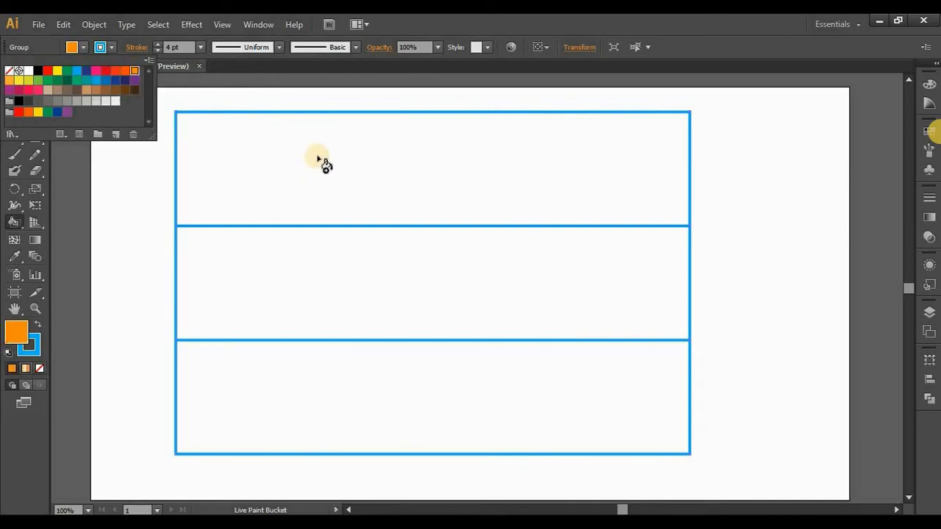
click(364, 140)
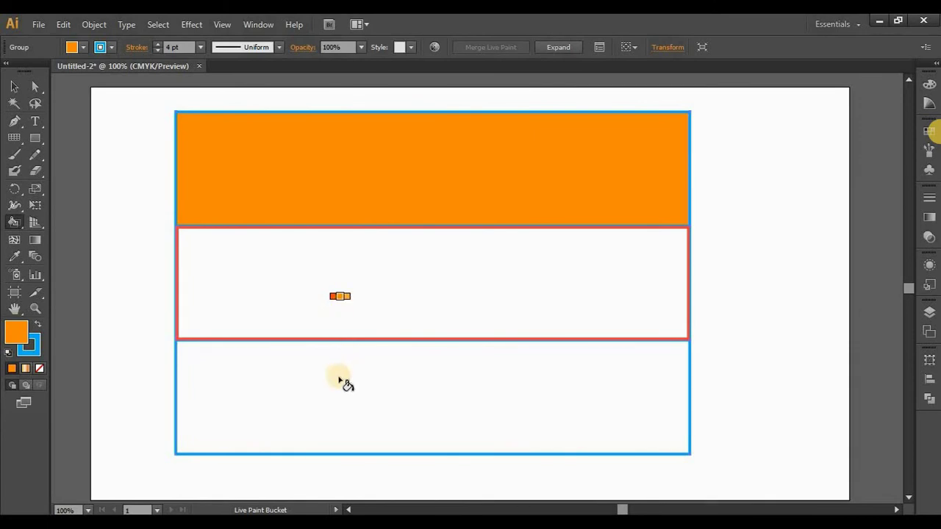
click(82, 47)
click(67, 70)
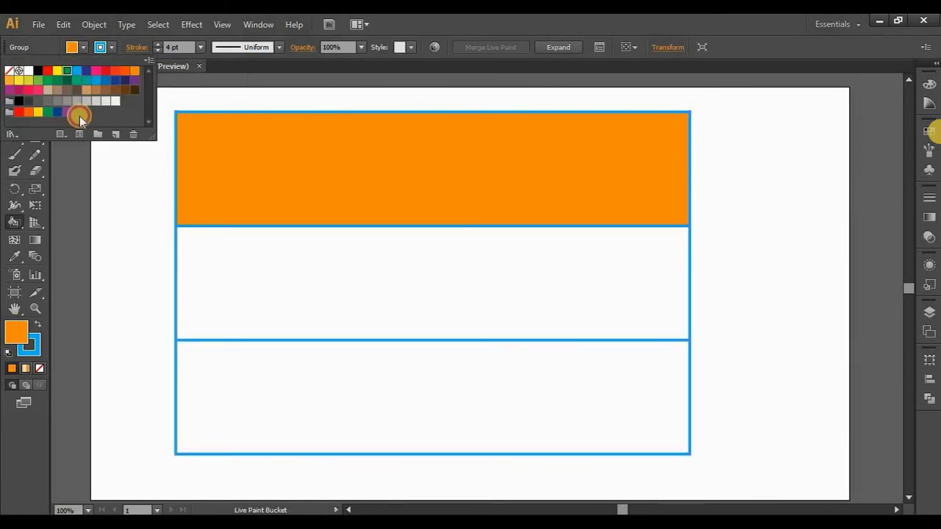
click(331, 408)
click(328, 402)
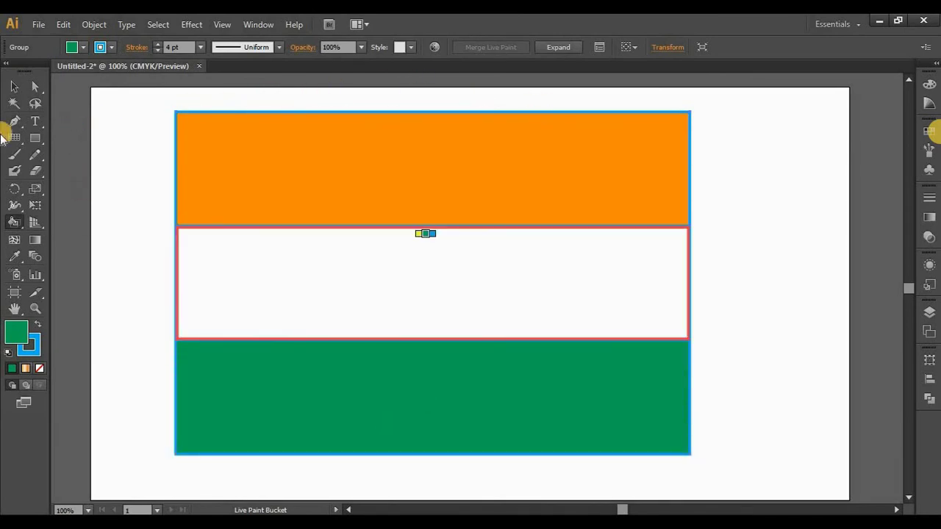
Set the flag group's stroke to None and deselect it.
click(14, 87)
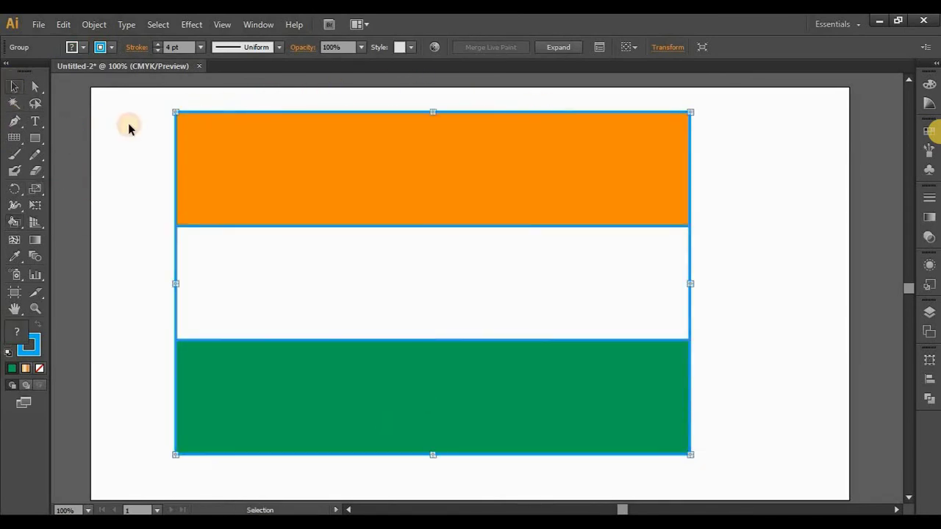
click(110, 48)
click(9, 70)
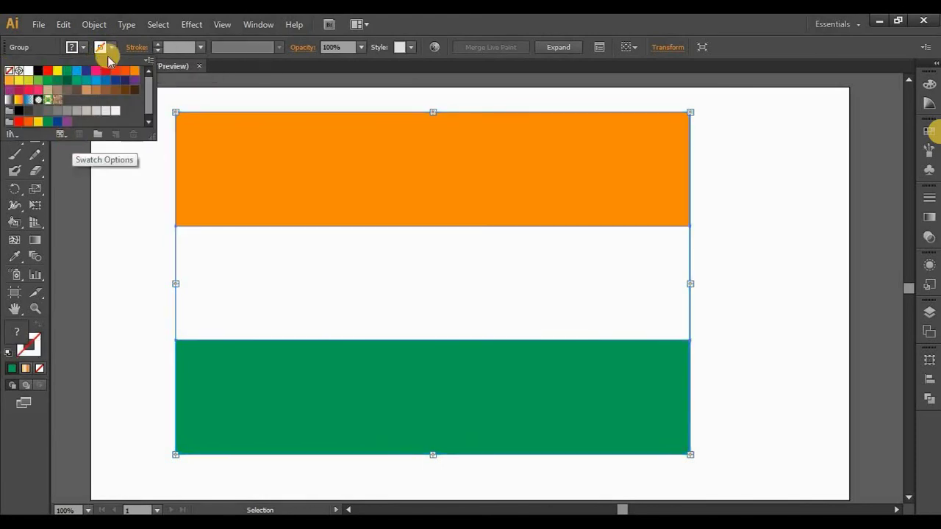
click(787, 294)
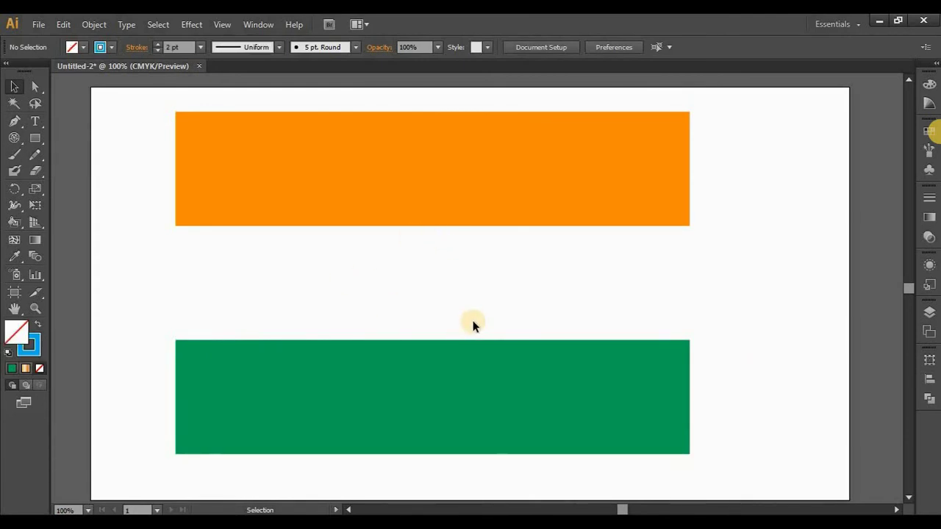
Set up the Polar Grid Tool with a CMYK Blue, 3 pt stroke.
drag(18, 142, 84, 203)
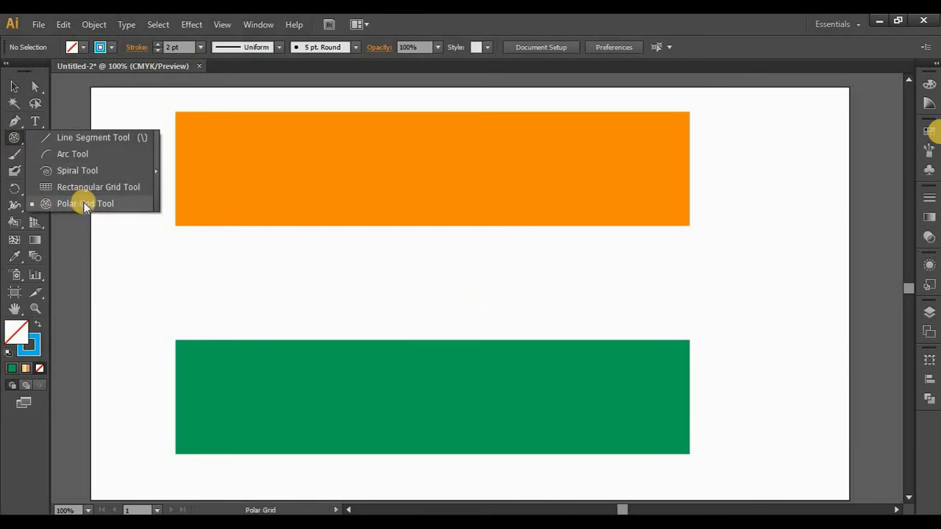
drag(83, 202, 84, 202)
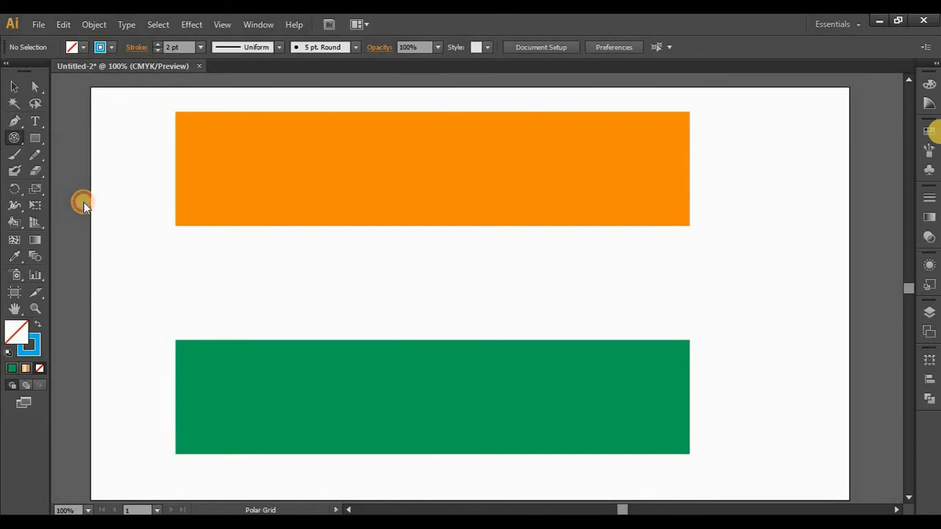
click(111, 46)
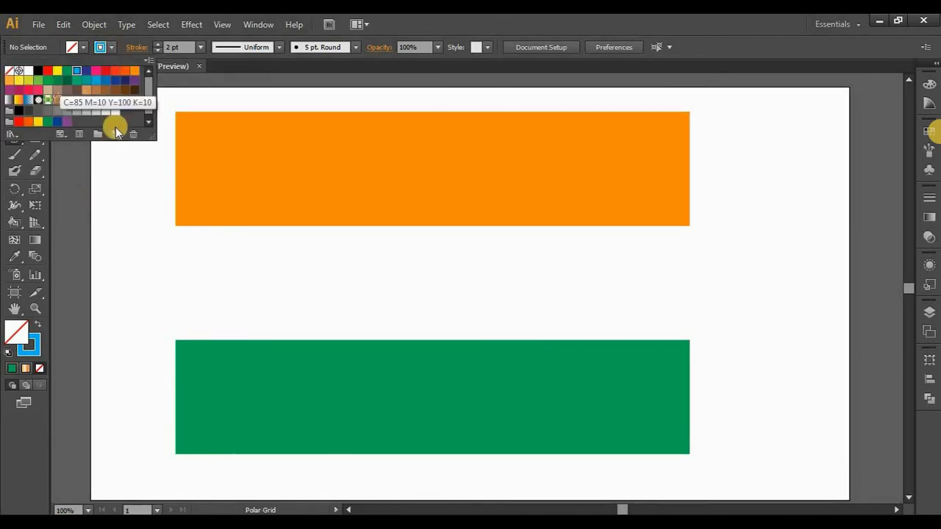
click(86, 71)
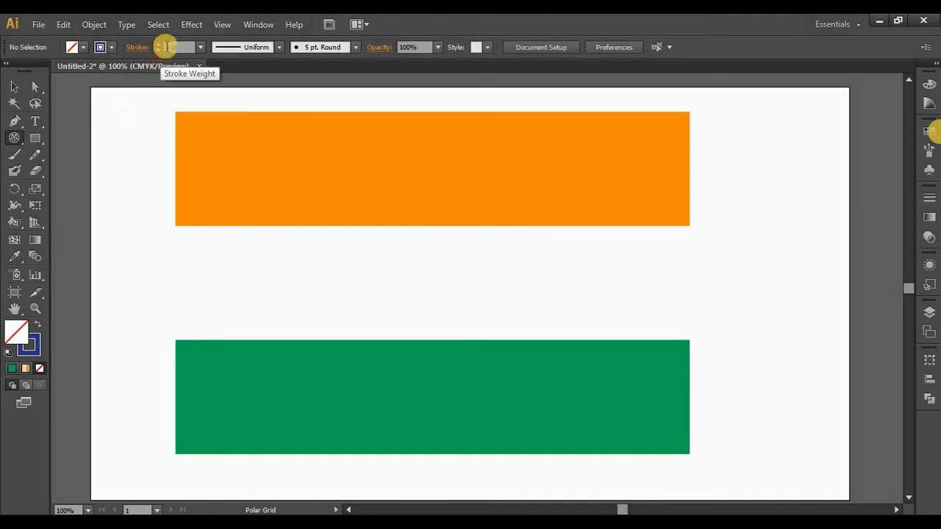
click(157, 43)
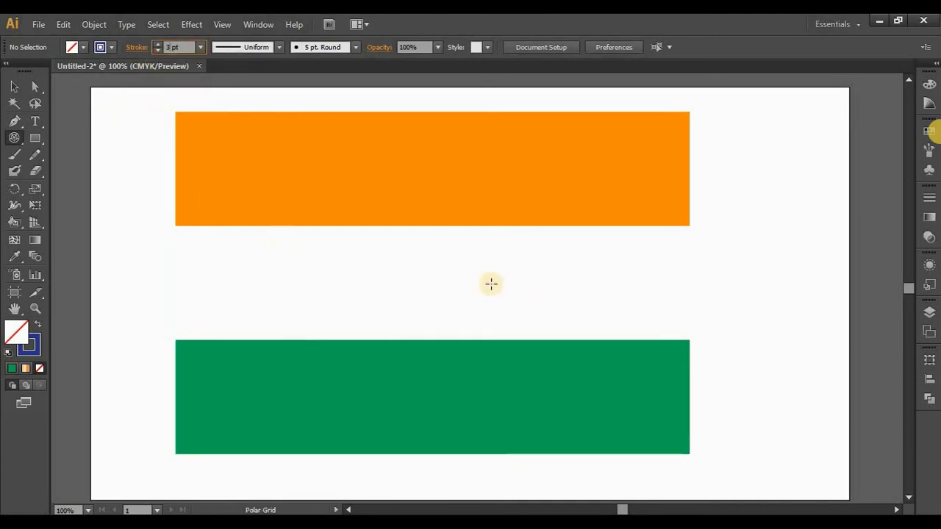
Drag out a polar grid about 249 px across over the white stripe.
mouse_move(405, 243)
mouse_down()
mouse_move(481, 335)
mouse_move(469, 287)
mouse_move(591, 448)
mouse_up()
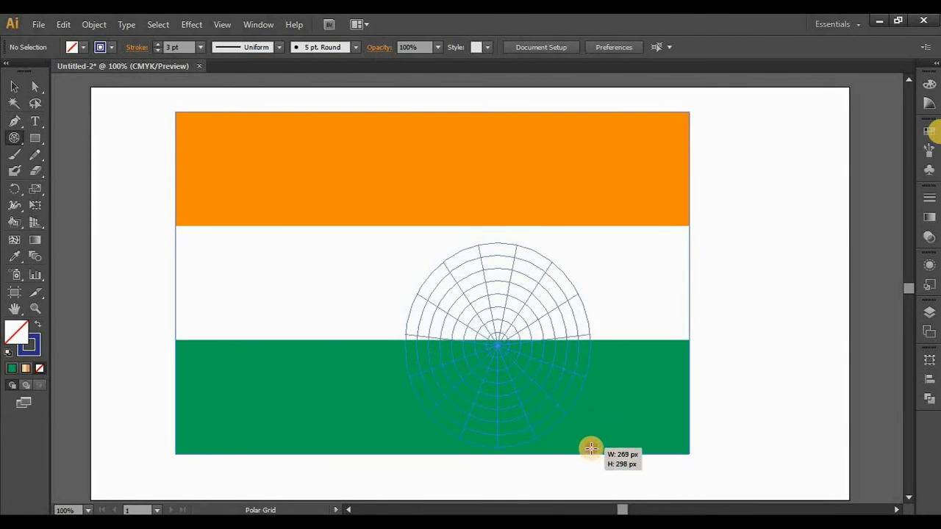
drag(591, 447, 568, 426)
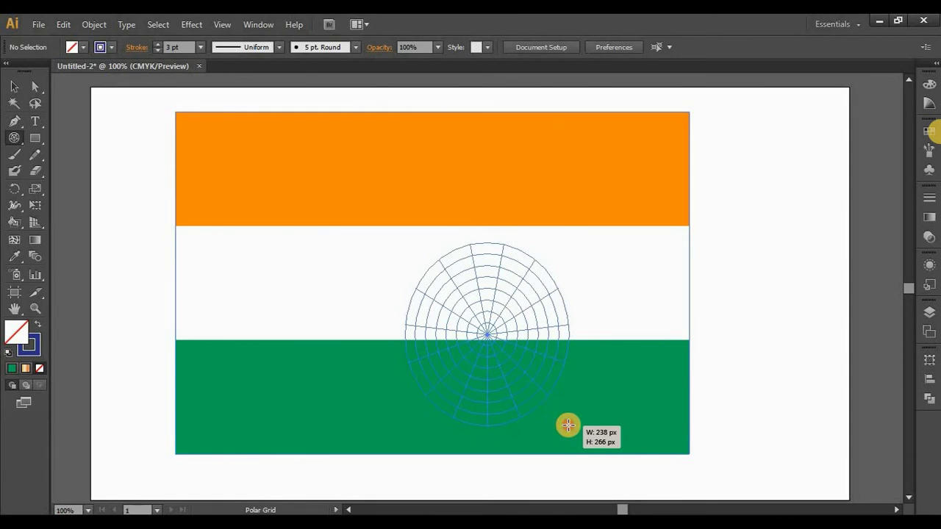
mouse_move(568, 426)
mouse_down()
mouse_move(532, 386)
mouse_move(571, 439)
mouse_move(557, 415)
mouse_up()
Adjust the polar grid to no concentric rings and 24 radial spokes.
key(Up)
key(Up)
key(Up)
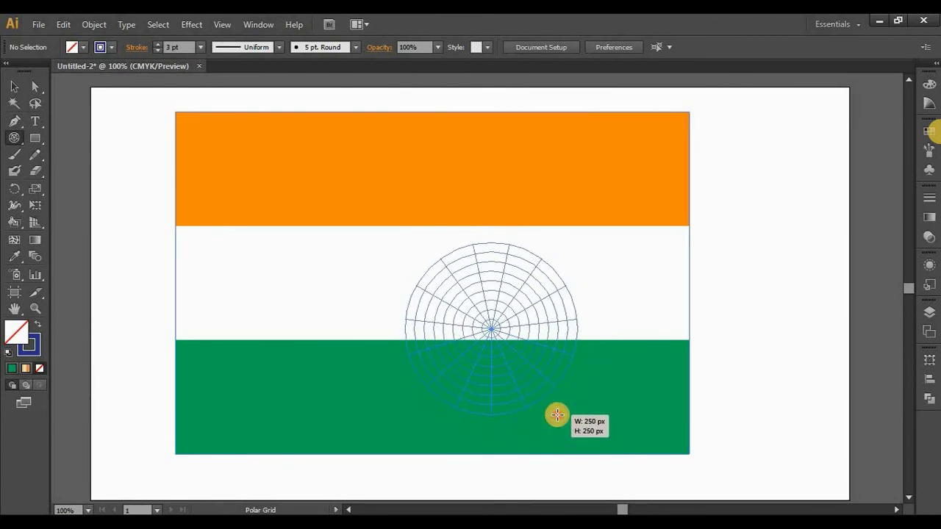
key(Up)
key(Up)
key(Up)
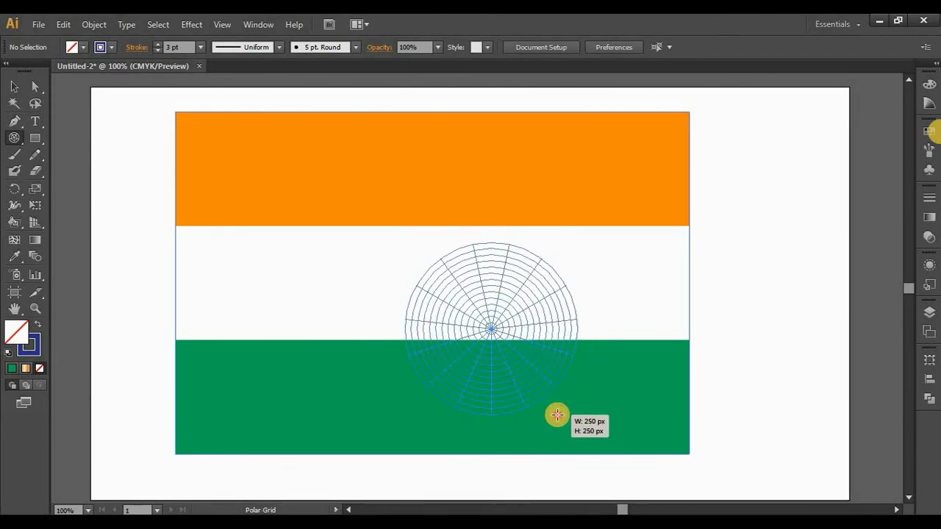
key(Down)
key(Down)
key(Down)
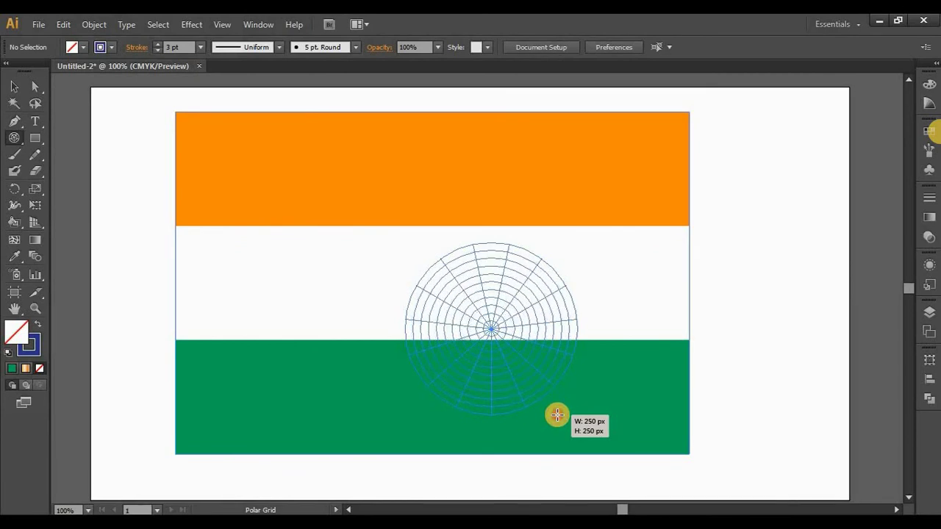
key(Down)
key(Down)
key(Down)
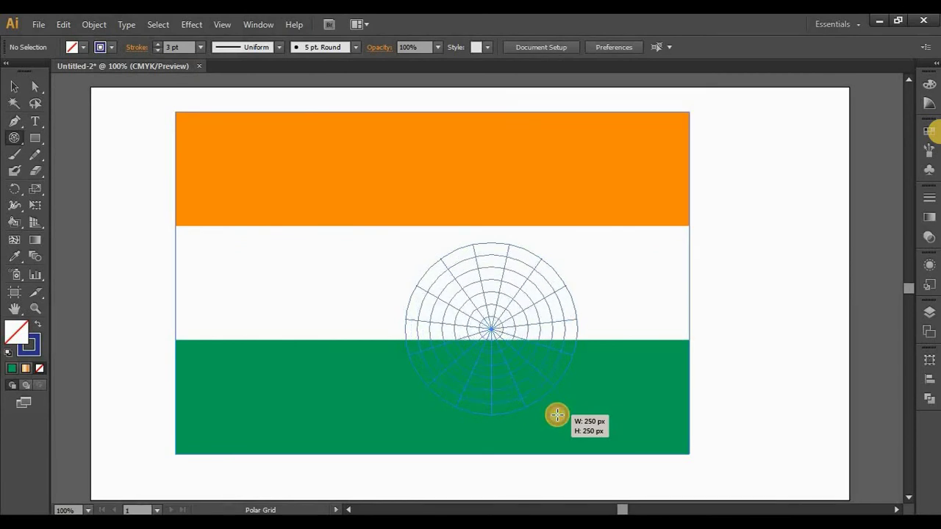
key(Down)
key(Down)
key(Down)
key(Down)
key(Down)
key(Down)
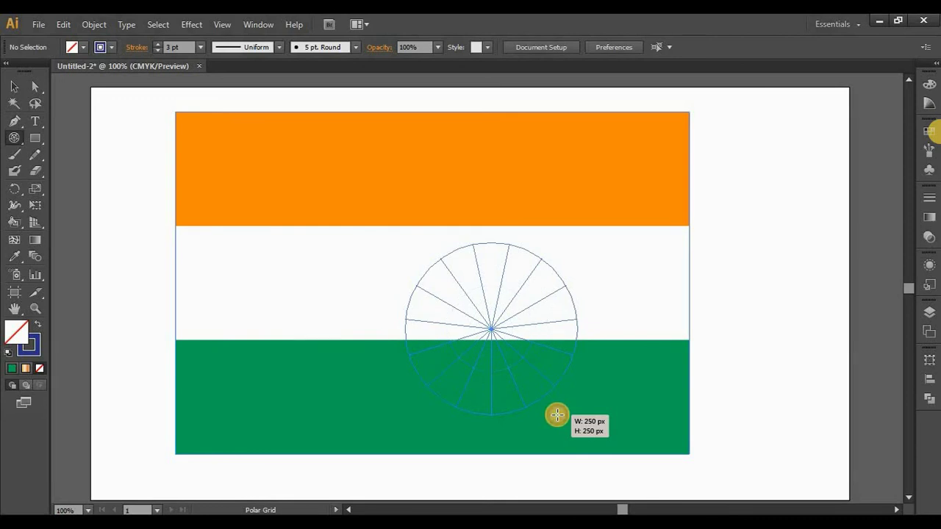
key(Left)
key(Left)
key(Left)
key(Left)
key(Left)
key(Left)
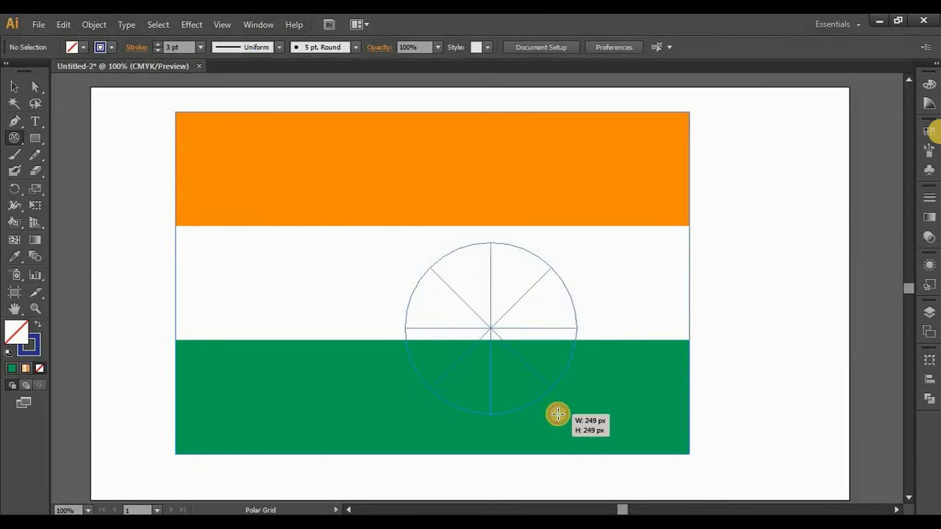
key(Left)
key(Left)
key(Left)
key(Left)
key(Left)
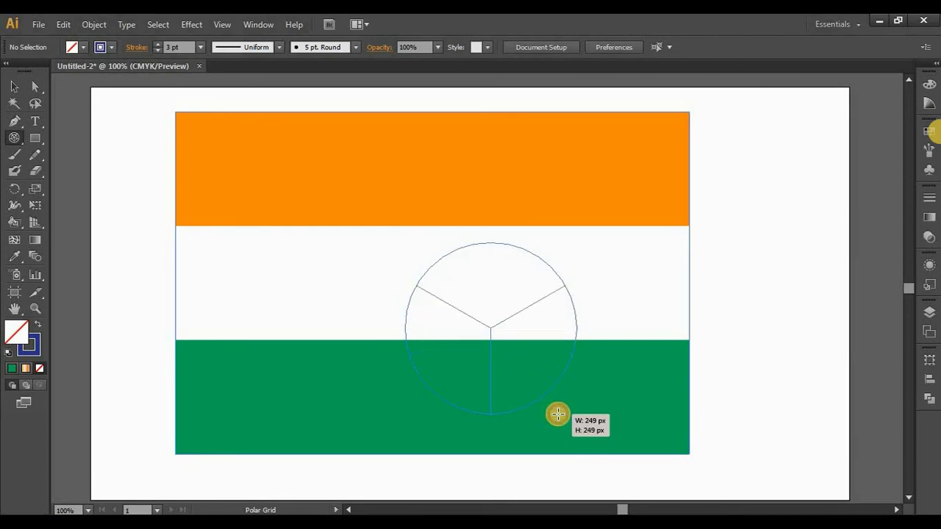
key(Left)
key(Right)
key(Right)
key(Right)
key(Right)
key(Right)
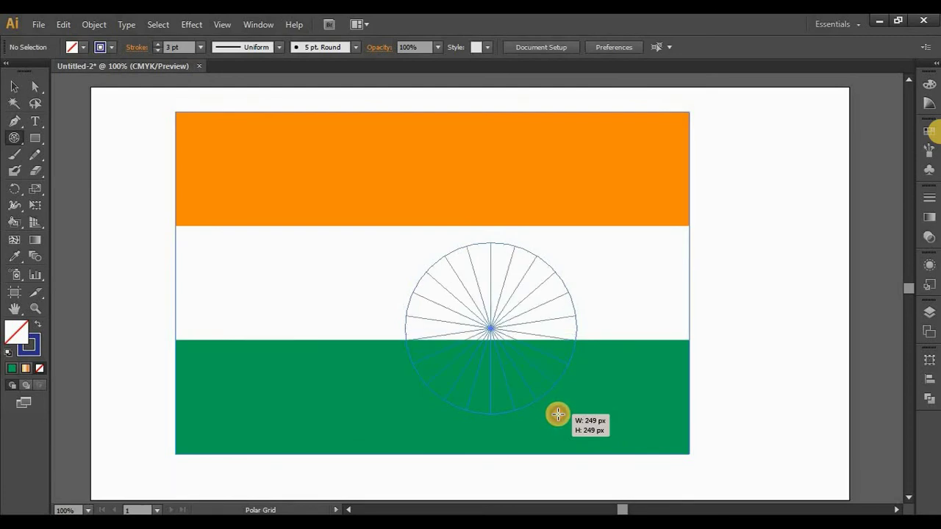
key(Right)
key(Right)
key(Right)
key(Right)
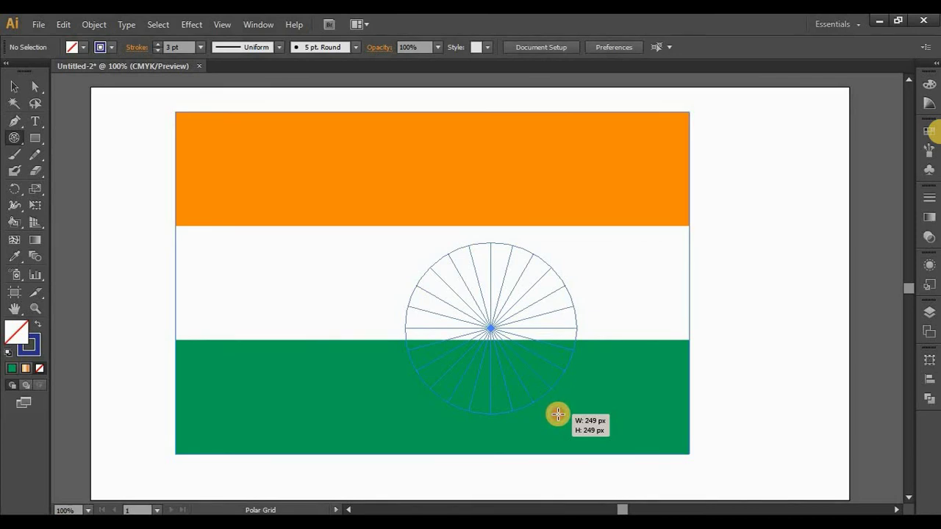
Finish the wheel and thicken its strokes to 6 pt.
drag(558, 414, 558, 415)
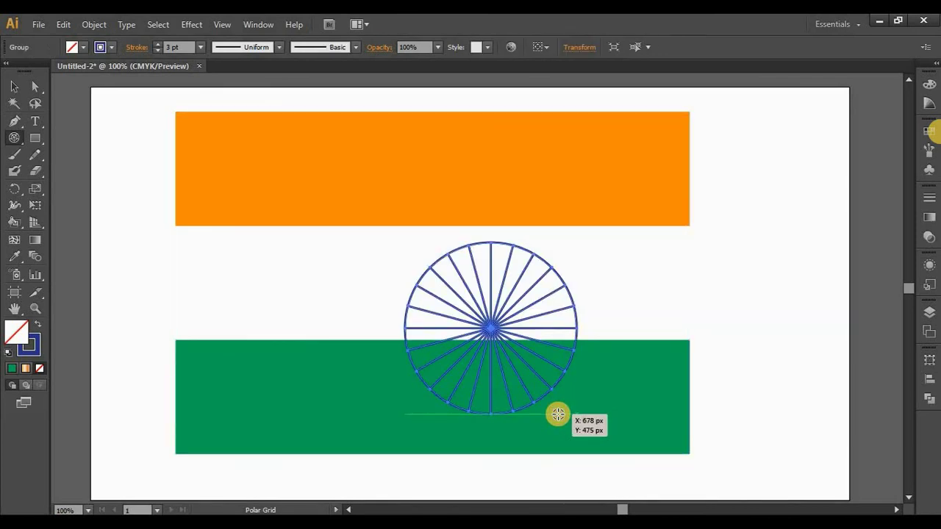
click(14, 86)
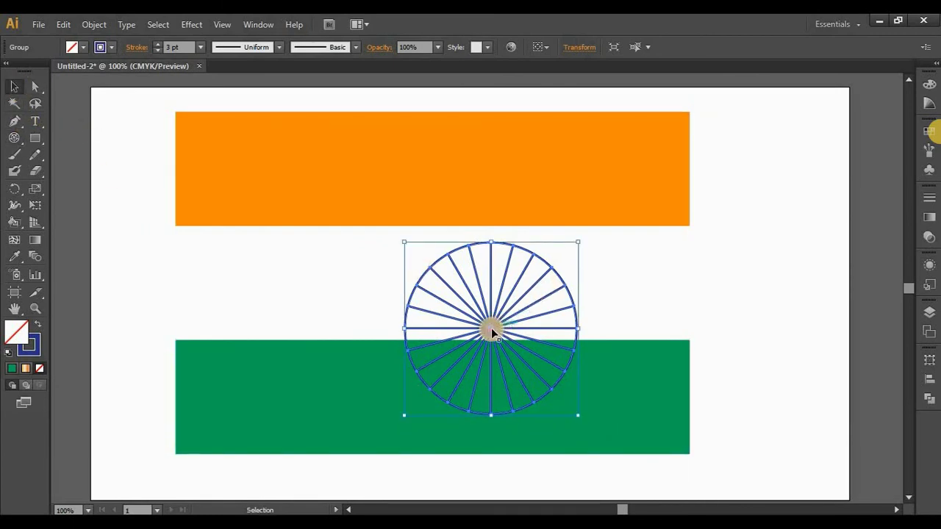
drag(491, 328, 429, 303)
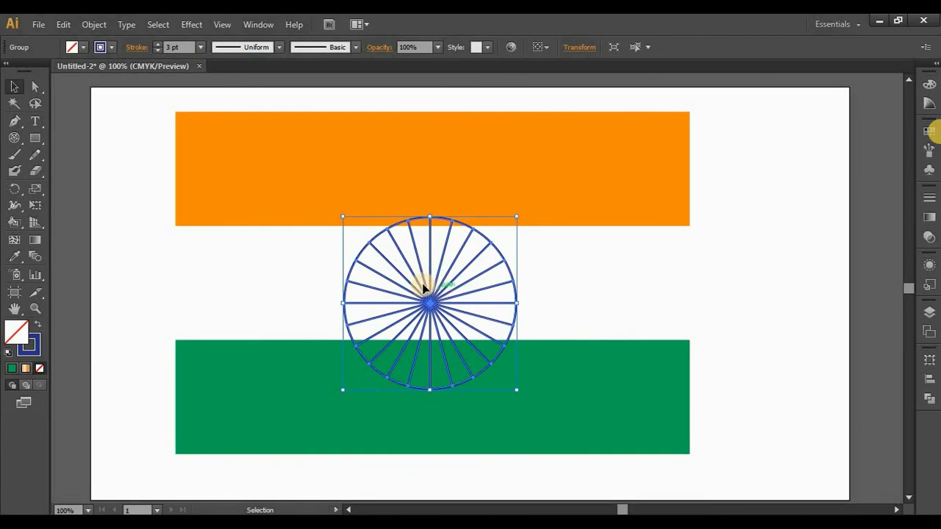
click(158, 43)
click(158, 43)
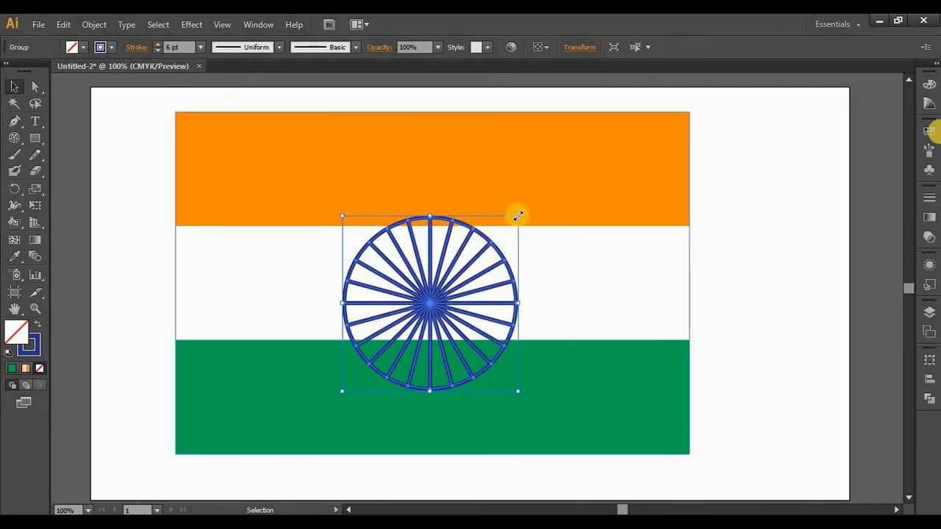
Scale the wheel down to about 194 px and centre it on the white stripe.
drag(517, 216, 492, 252)
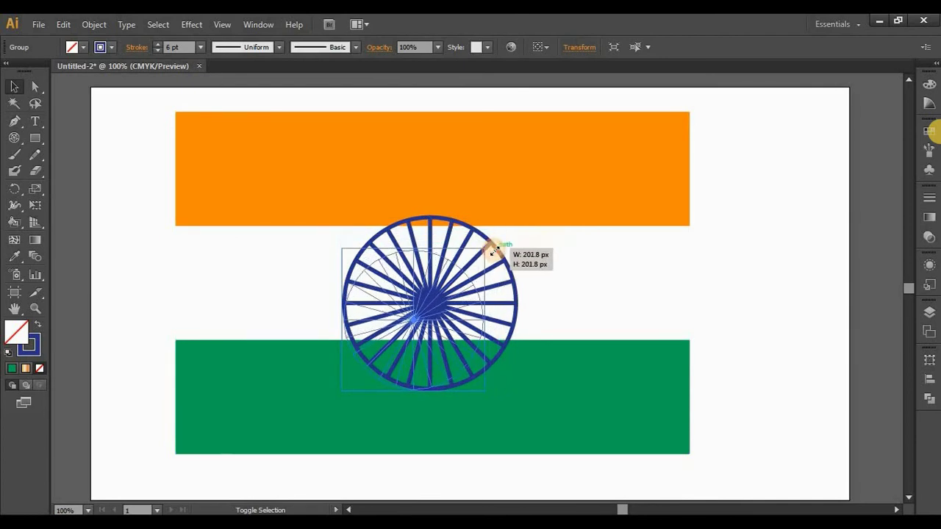
drag(462, 286, 477, 262)
drag(494, 228, 488, 244)
drag(441, 315, 457, 290)
click(799, 306)
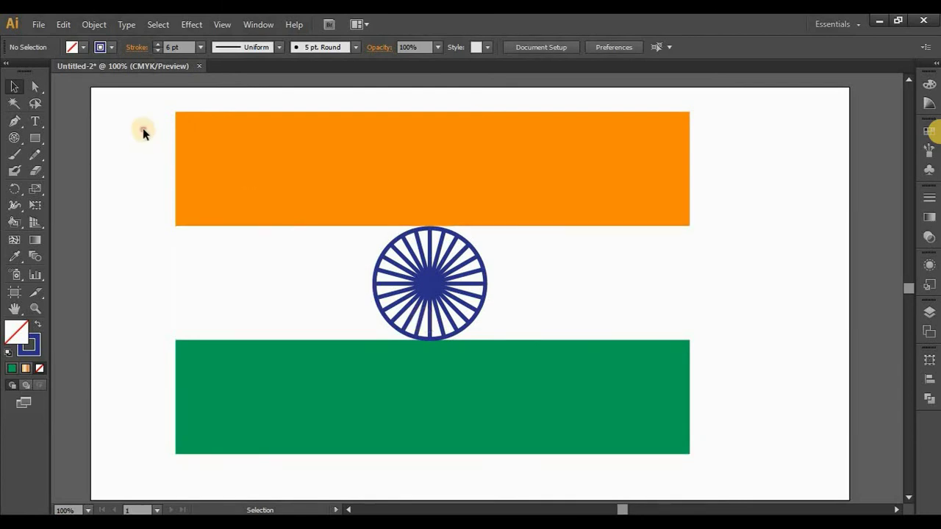
Group all the flag parts into one object.
mouse_move(142, 130)
mouse_down()
mouse_move(583, 426)
mouse_move(636, 440)
mouse_up()
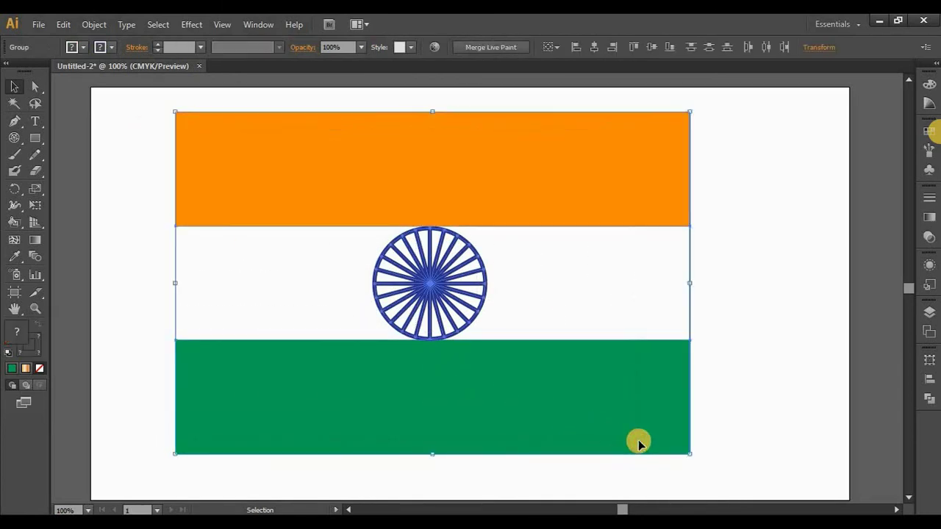
right_click(439, 165)
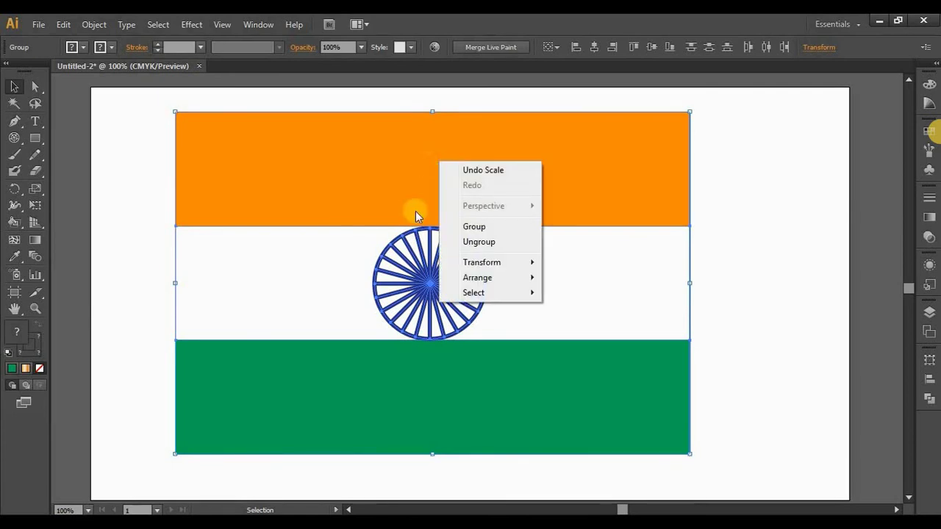
click(470, 226)
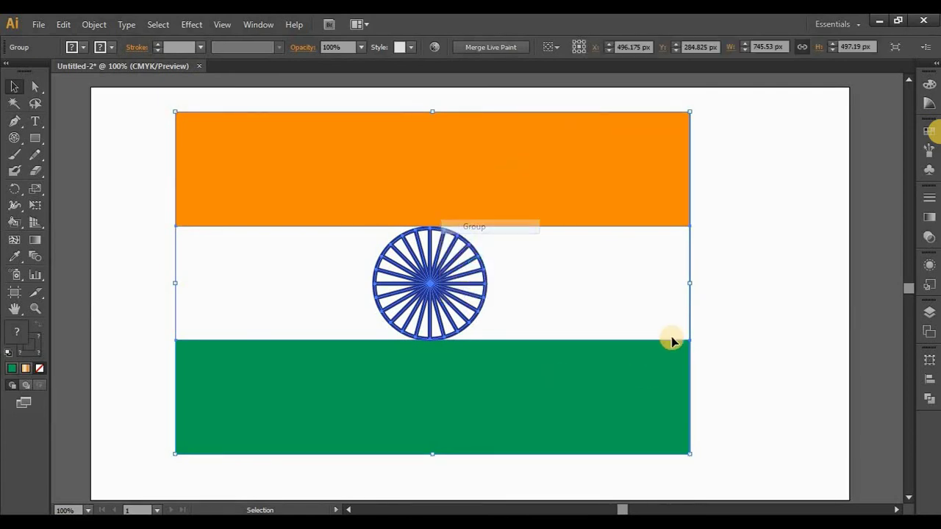
Enlarge the flag group proportionally and place it flush at the artboard's top-left corner.
click(733, 324)
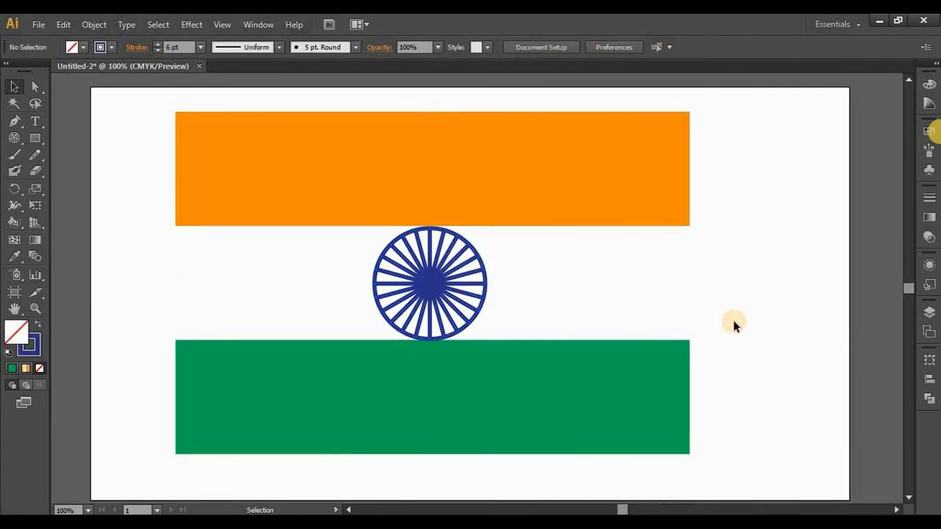
click(442, 176)
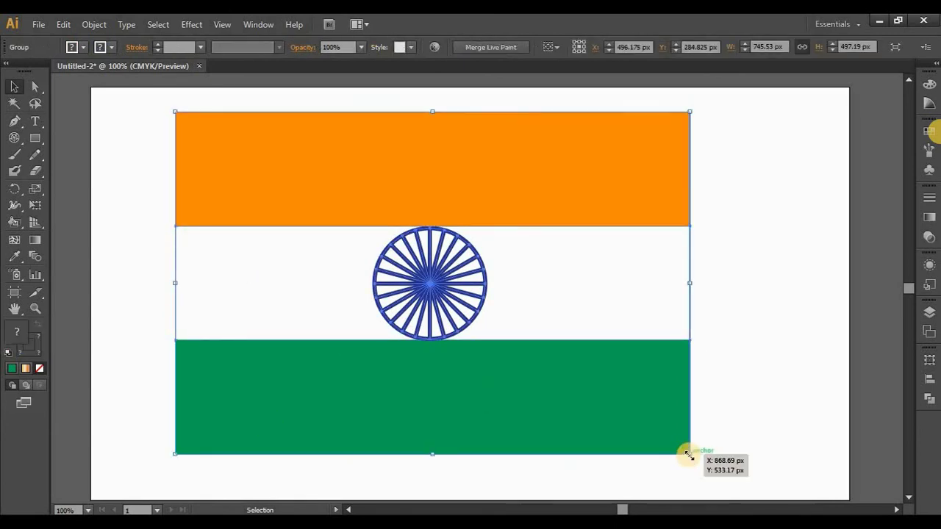
drag(689, 455, 738, 483)
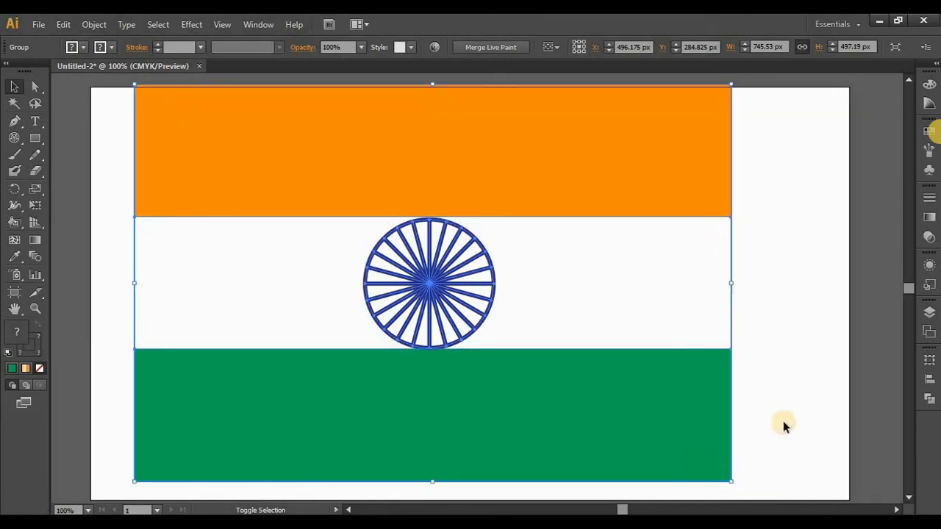
drag(502, 147, 459, 150)
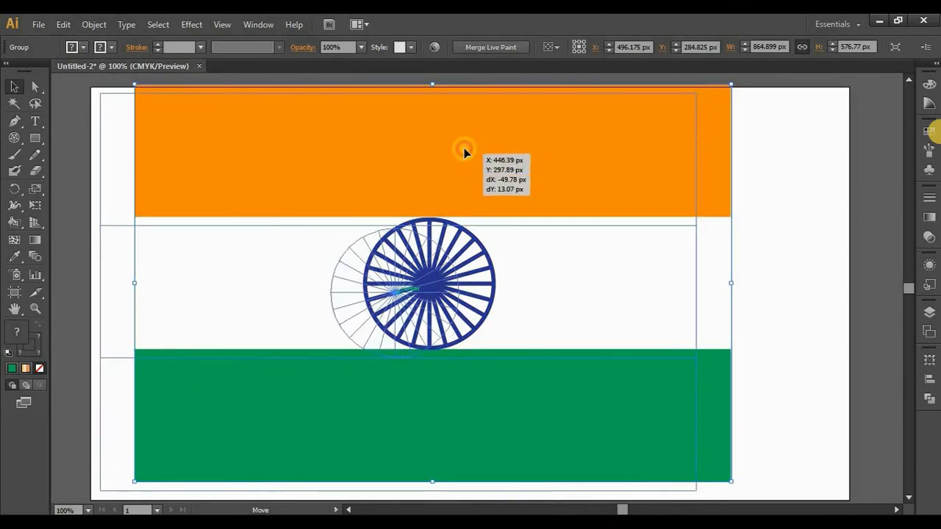
click(763, 345)
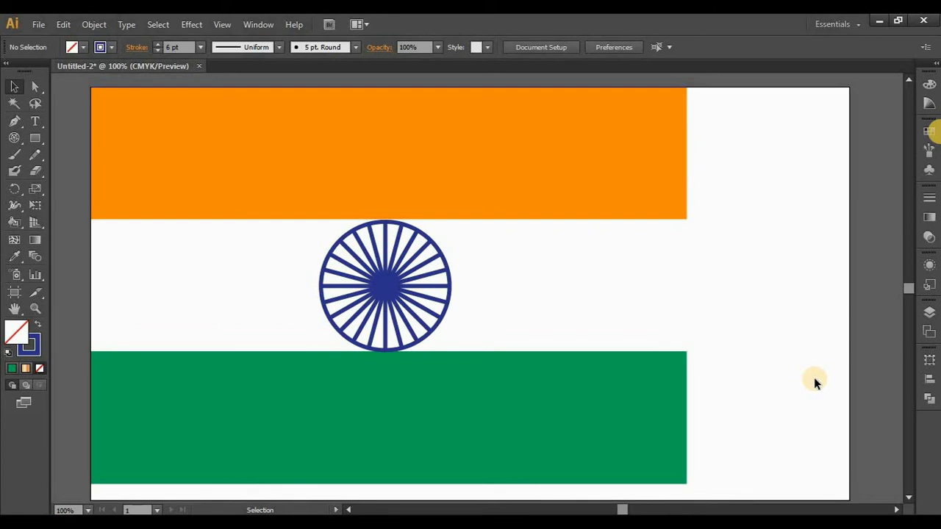
Crop the artboard's right and bottom edges to the flag, about 864.4 × 576.27 px.
click(14, 294)
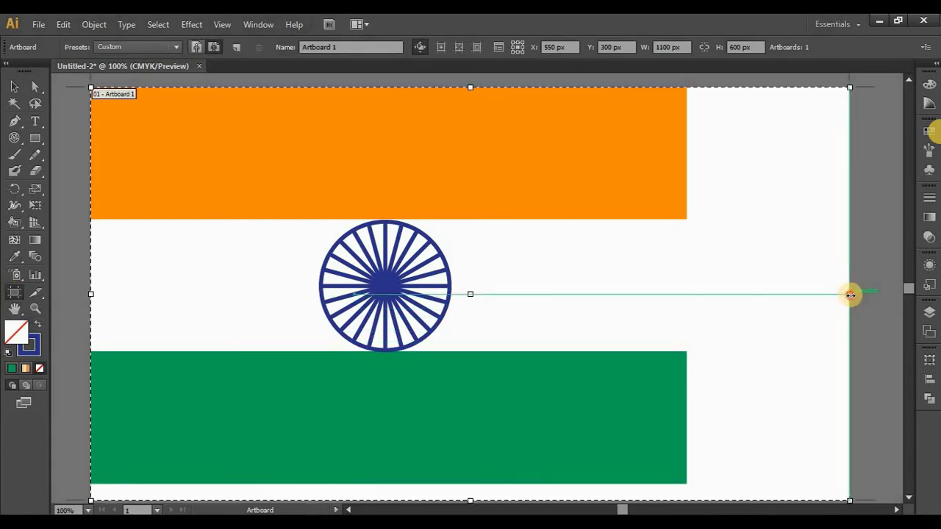
drag(848, 301, 688, 310)
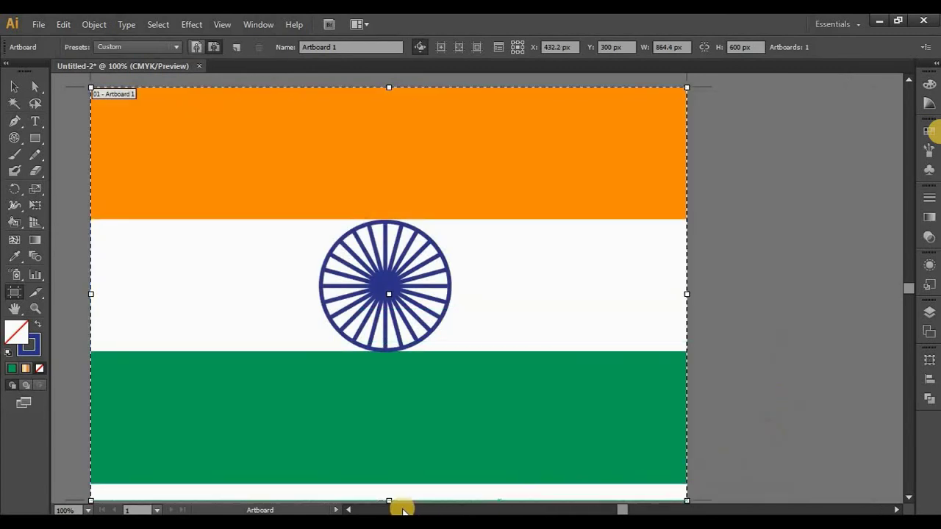
drag(388, 499, 388, 484)
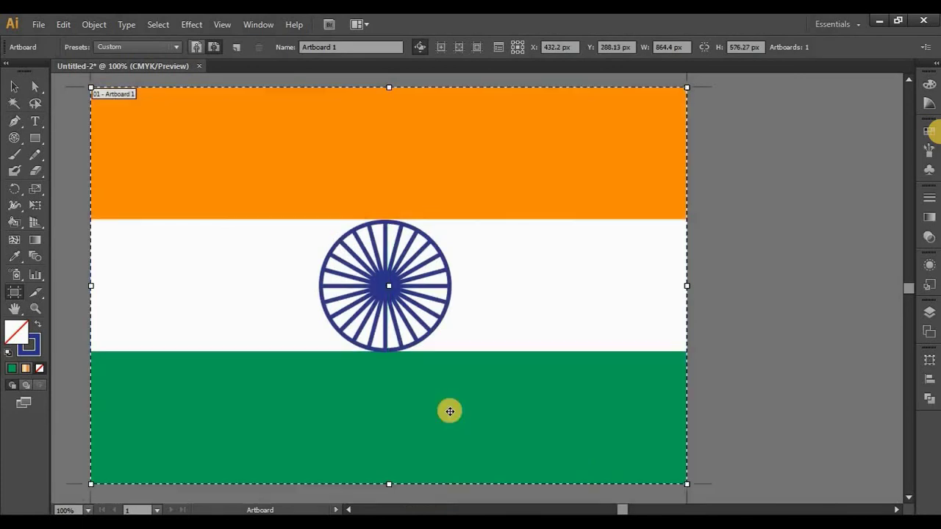
click(14, 86)
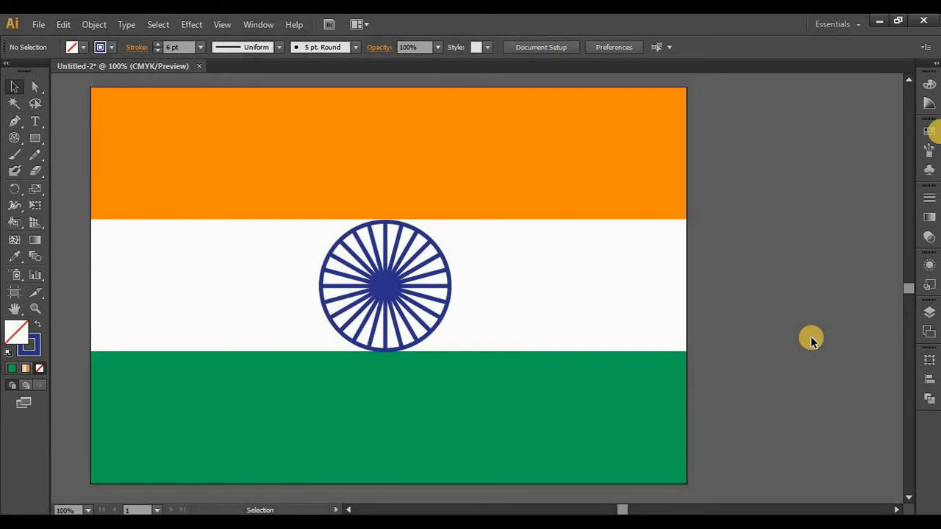
Save the document as Indian Flag.ai with the default Illustrator Options.
click(36, 24)
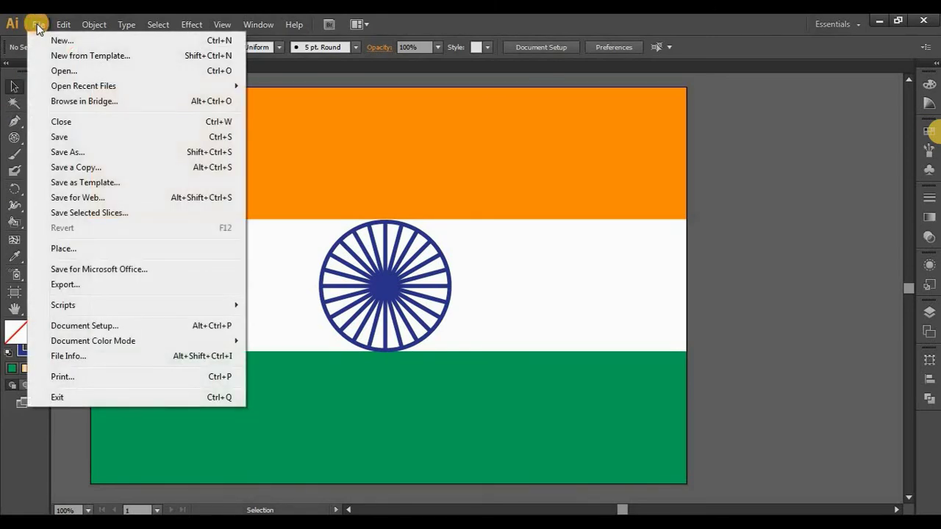
click(60, 152)
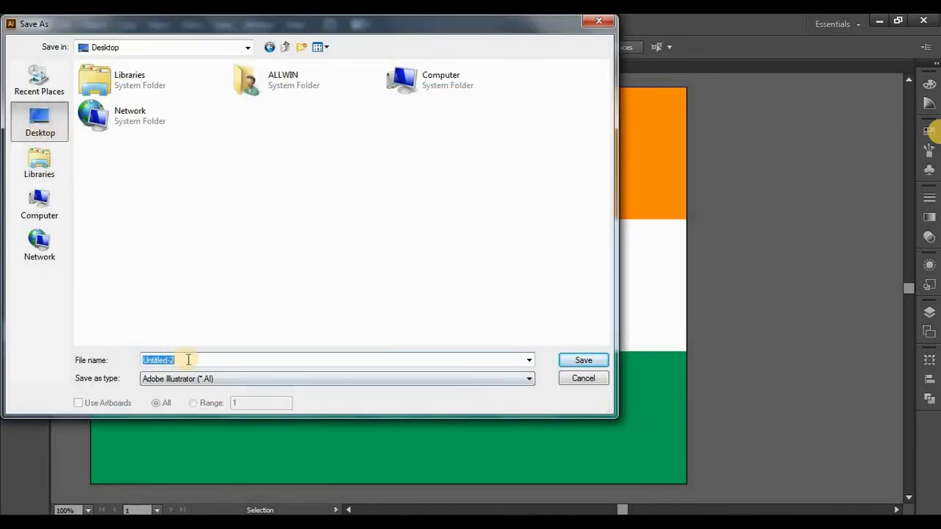
text(Indian Flag)
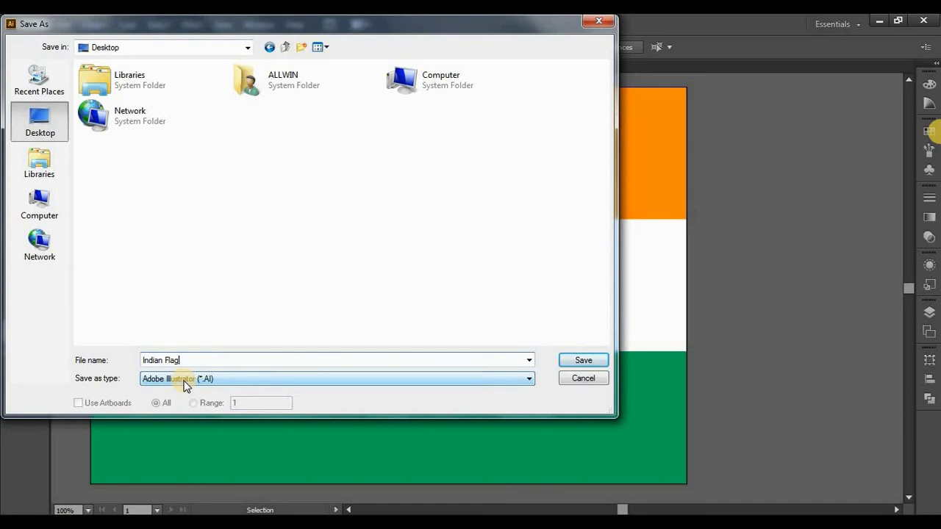
click(581, 358)
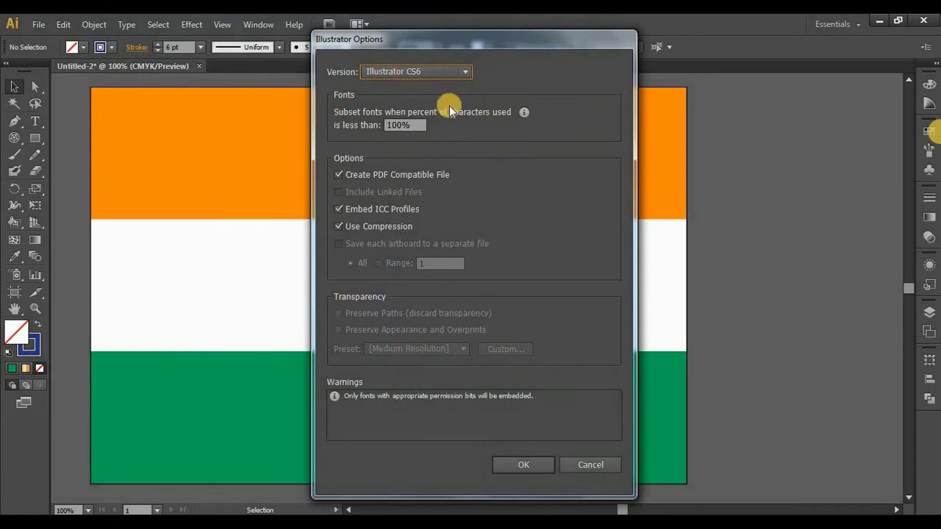
click(505, 462)
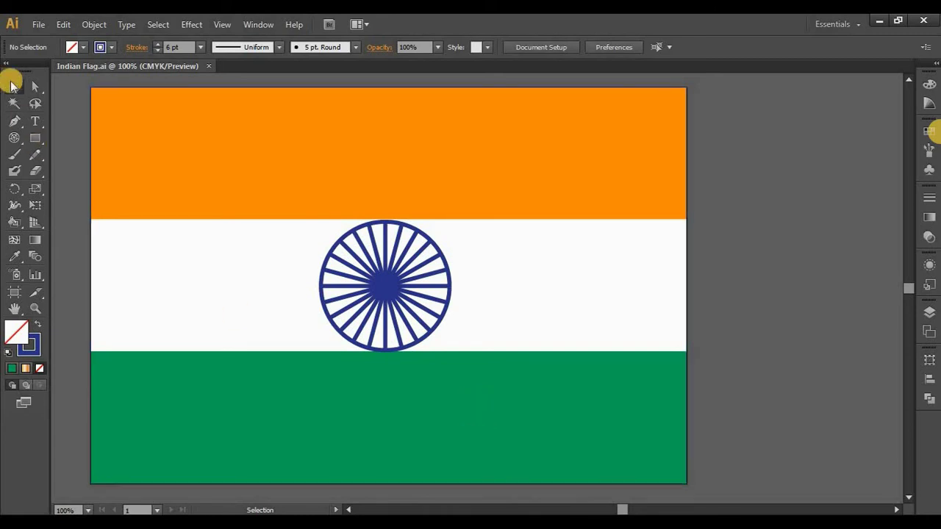
click(34, 26)
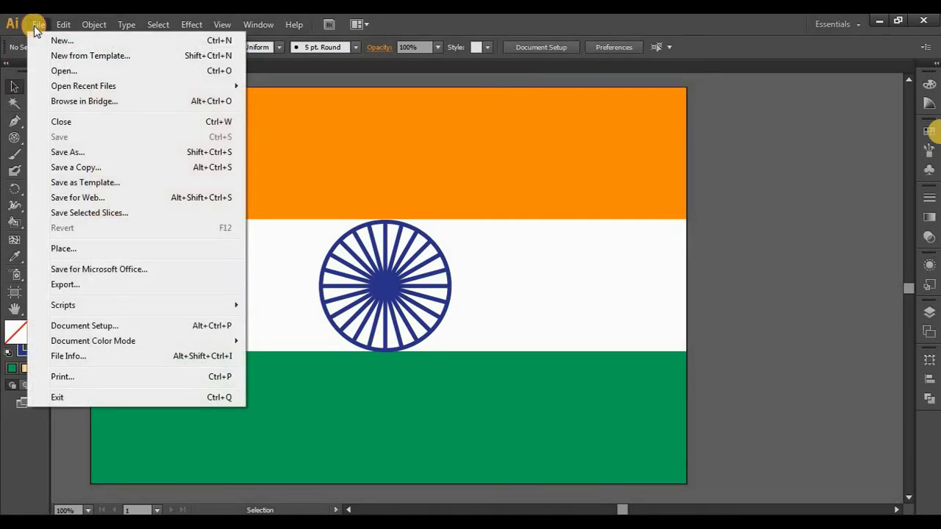
Export the flag as Indian Flag.jpg in CMYK at quality 10 (Maximum).
click(71, 283)
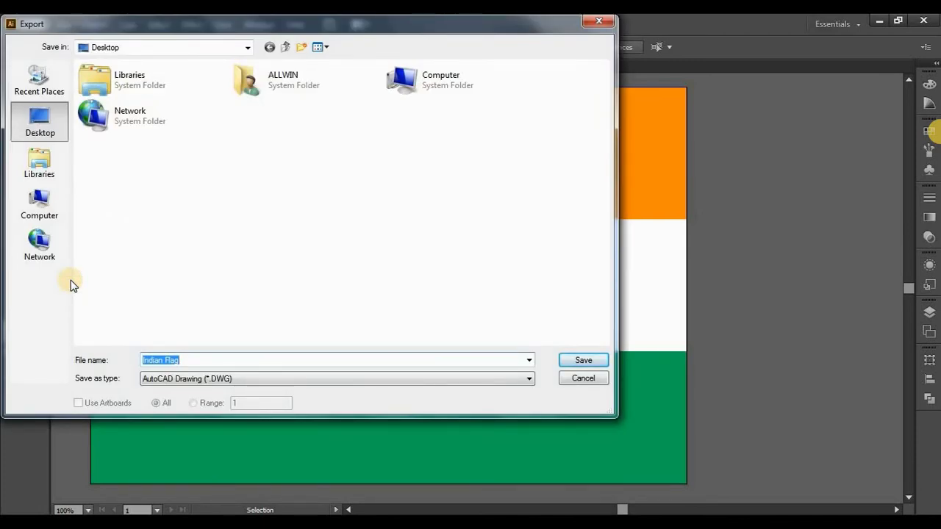
click(162, 387)
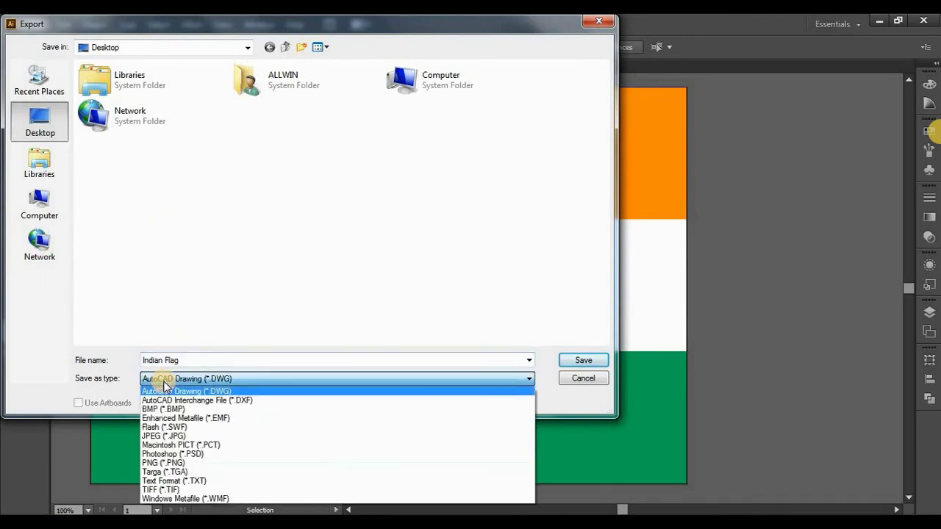
click(162, 436)
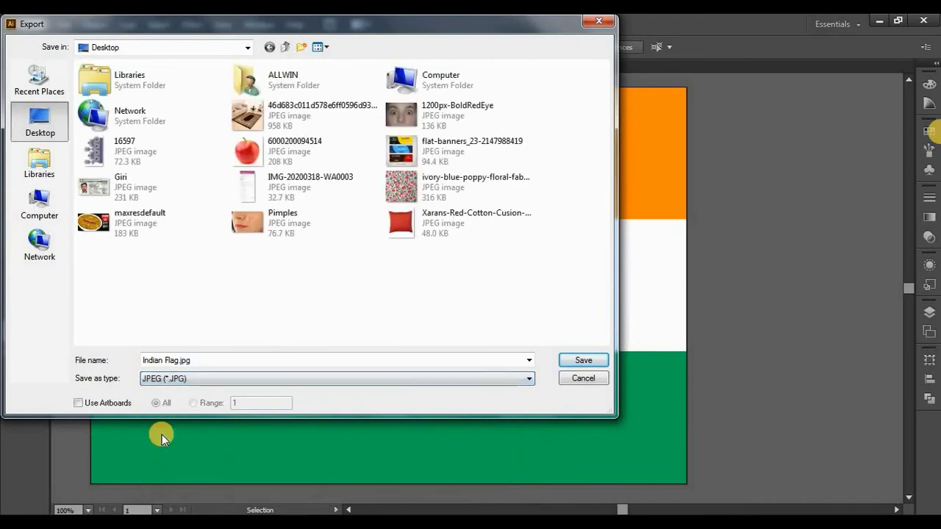
click(569, 361)
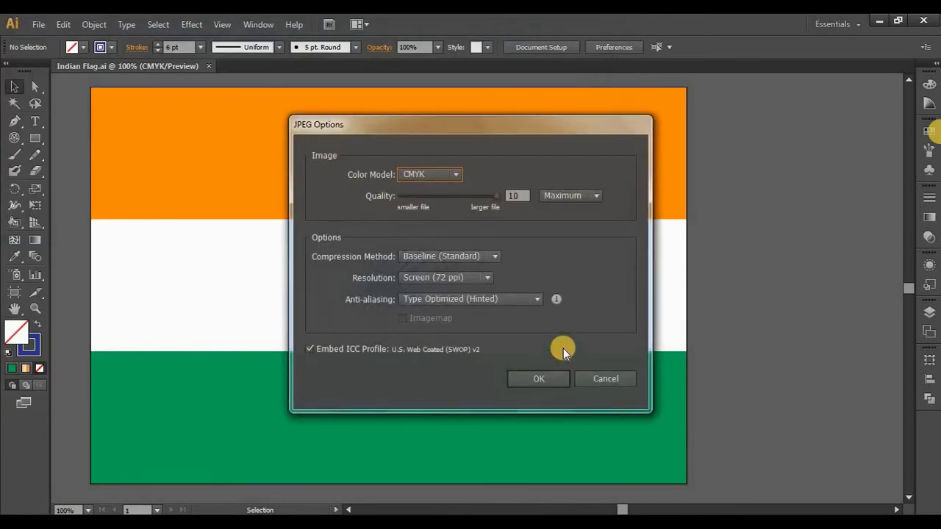
click(428, 175)
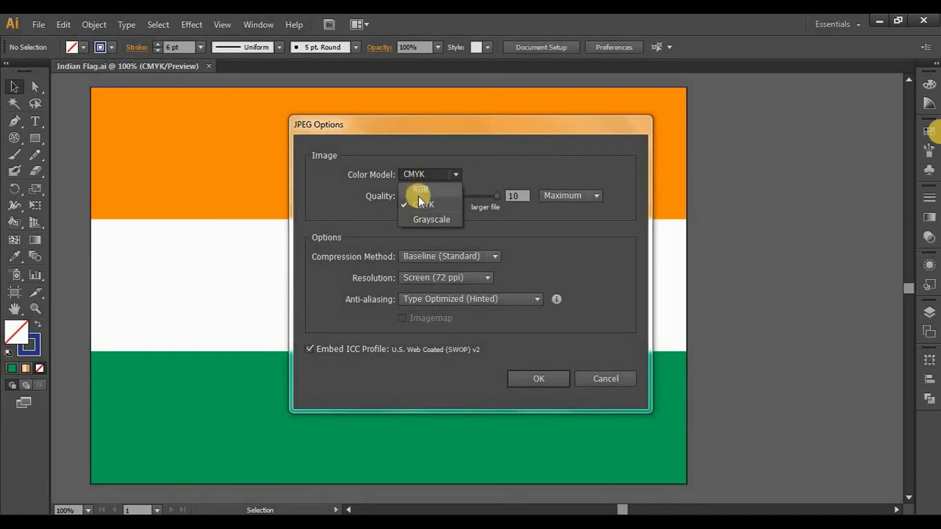
click(400, 242)
double_click(516, 198)
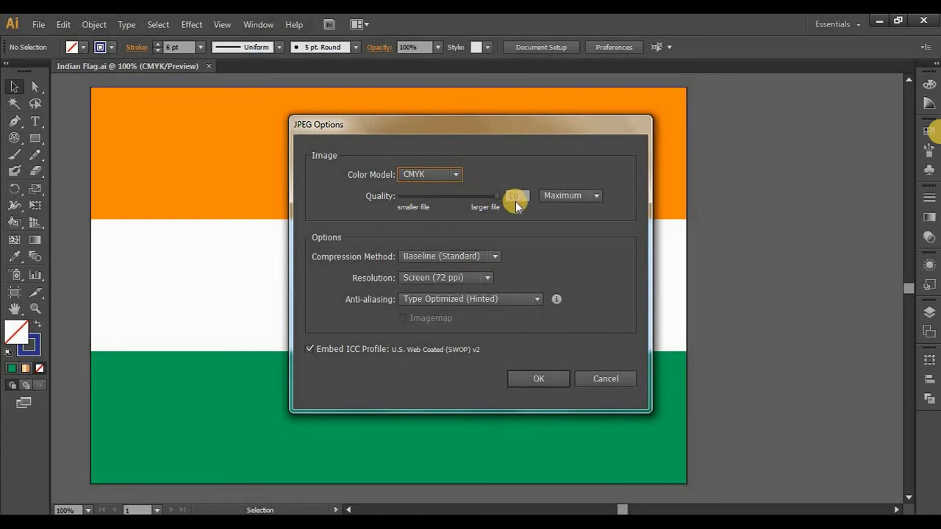
click(527, 378)
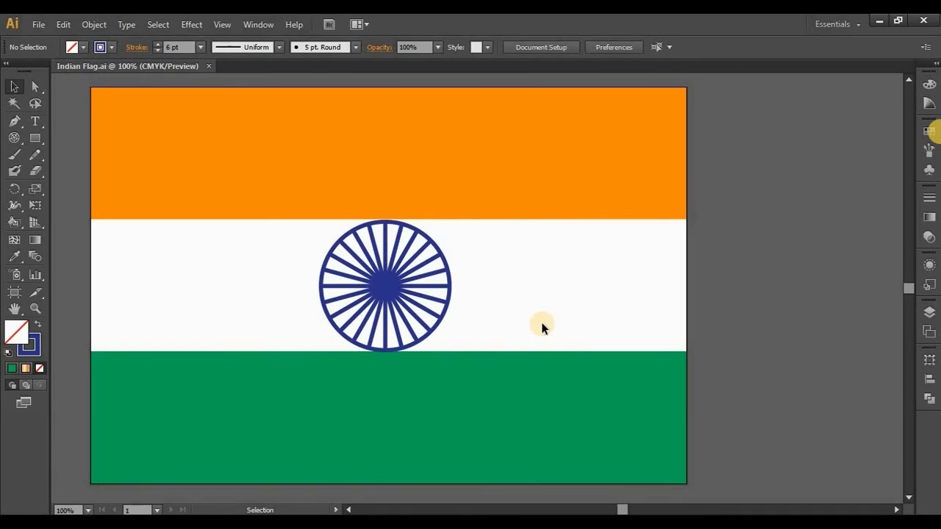
Move the exported Indian Flag JPEG to mid-desktop and view it maximized in Photo Viewer.
click(939, 523)
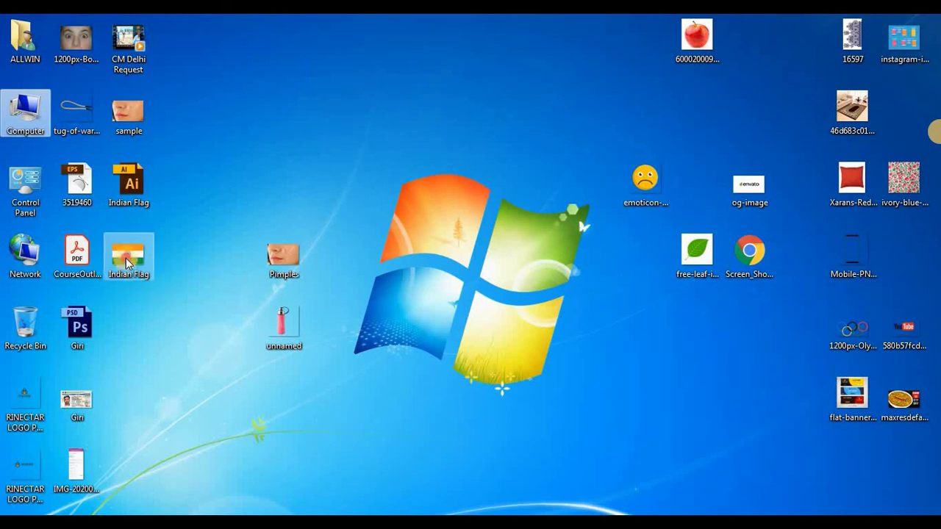
drag(127, 263, 437, 181)
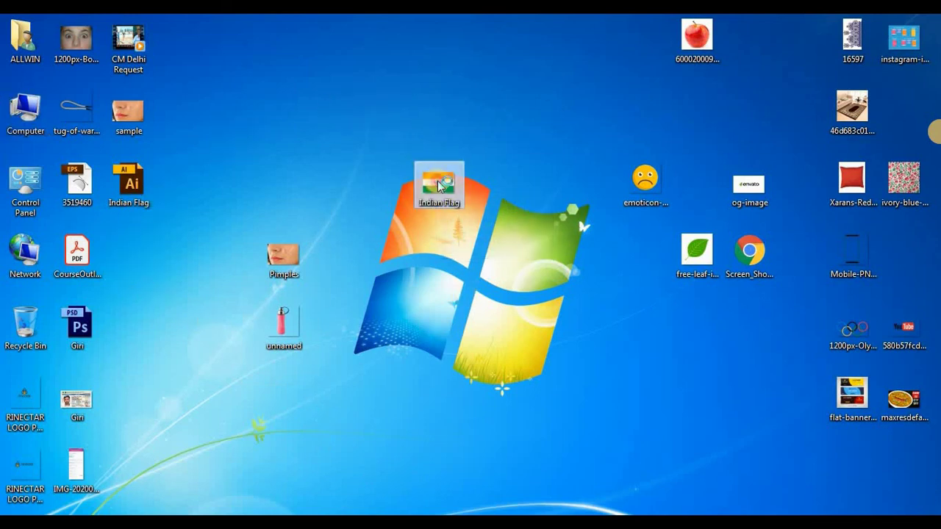
double_click(438, 181)
click(604, 60)
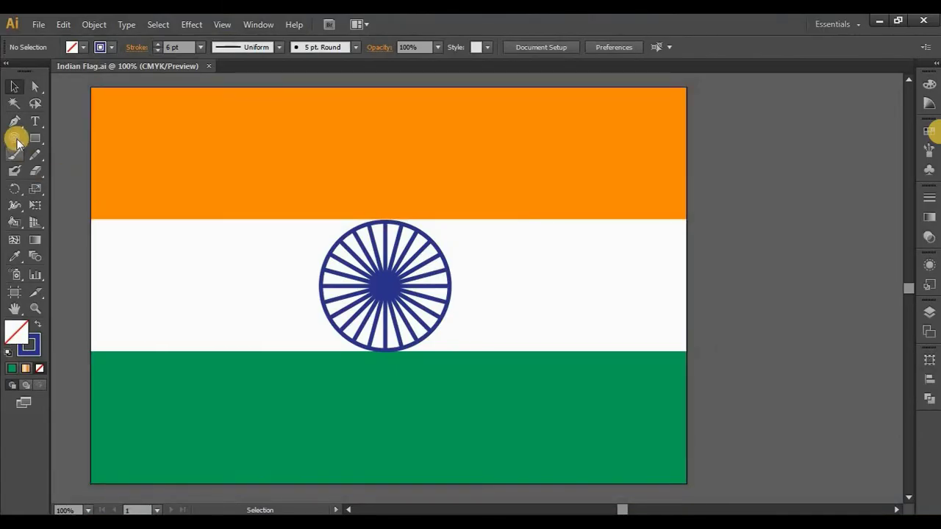
drag(14, 138, 85, 153)
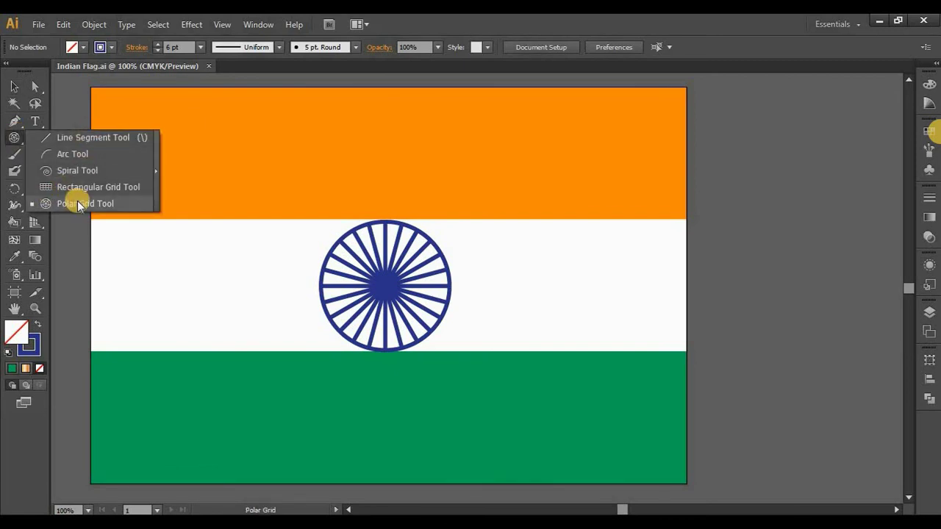
click(10, 142)
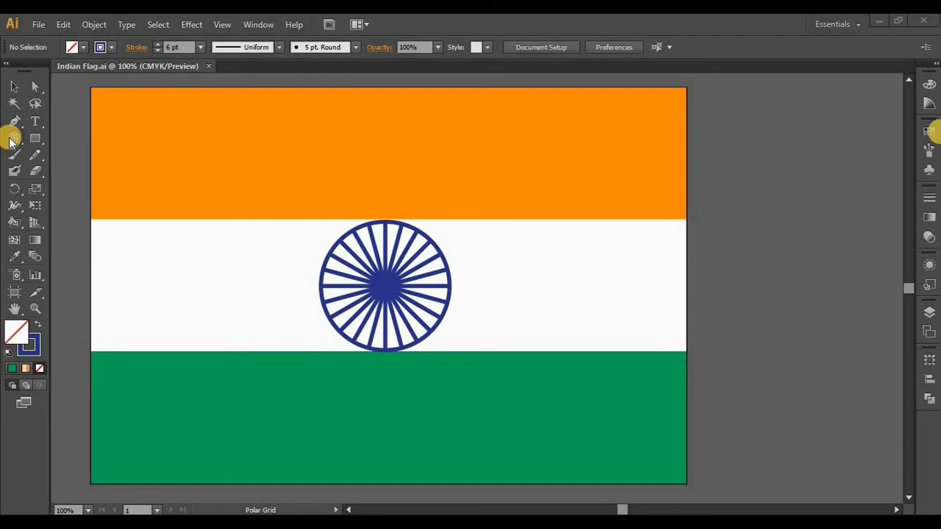
click(11, 140)
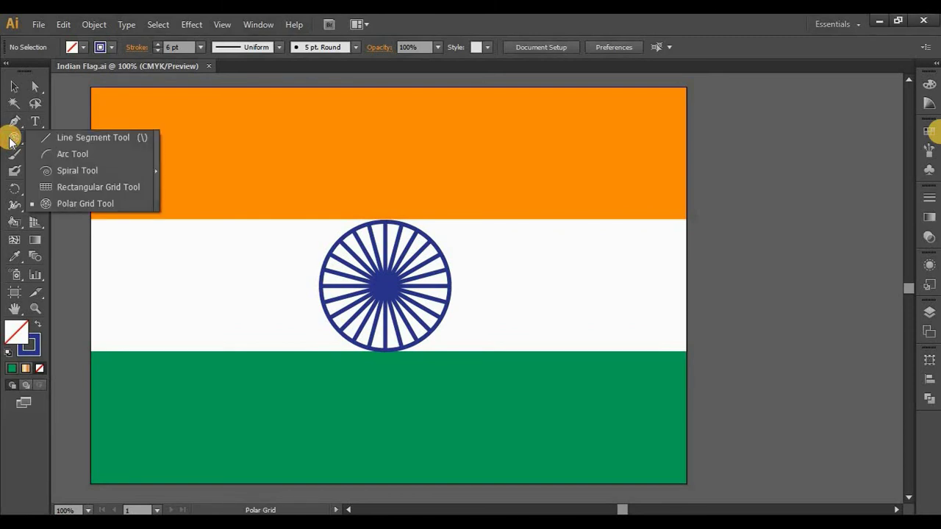
click(11, 140)
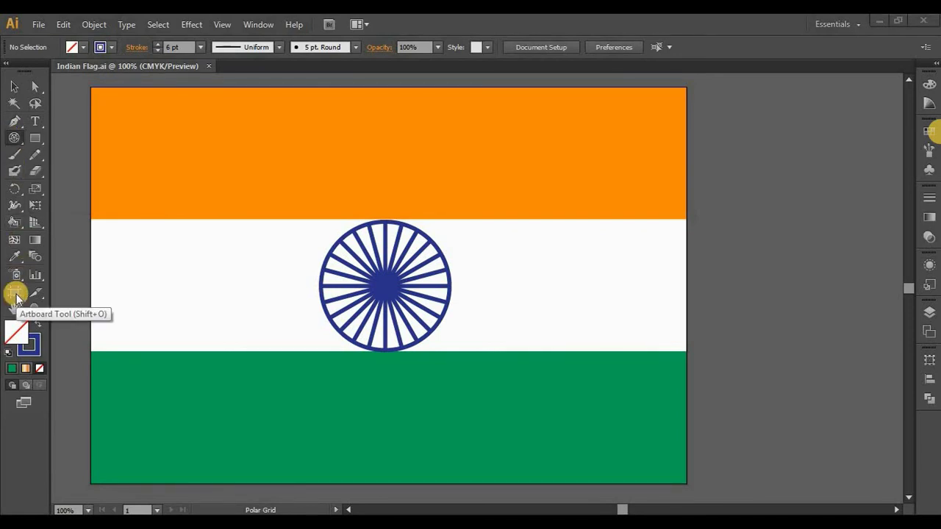
click(14, 222)
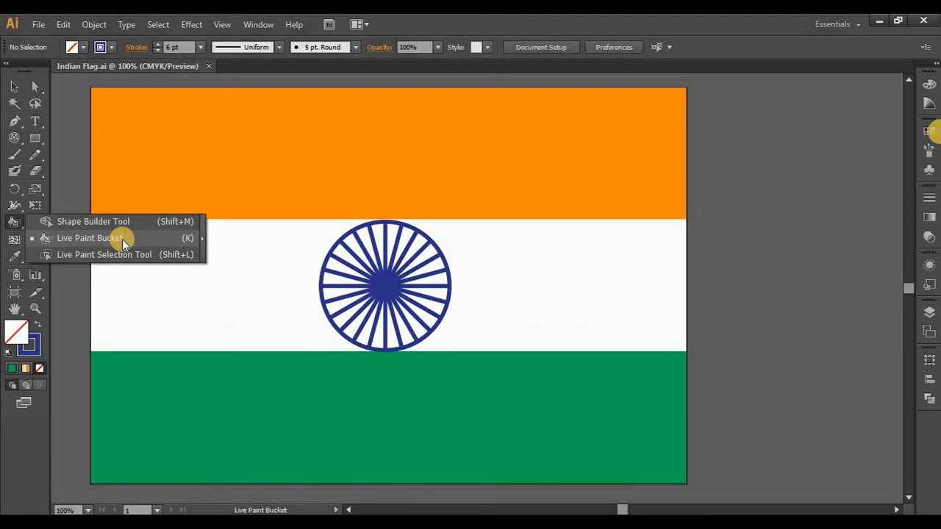
click(122, 238)
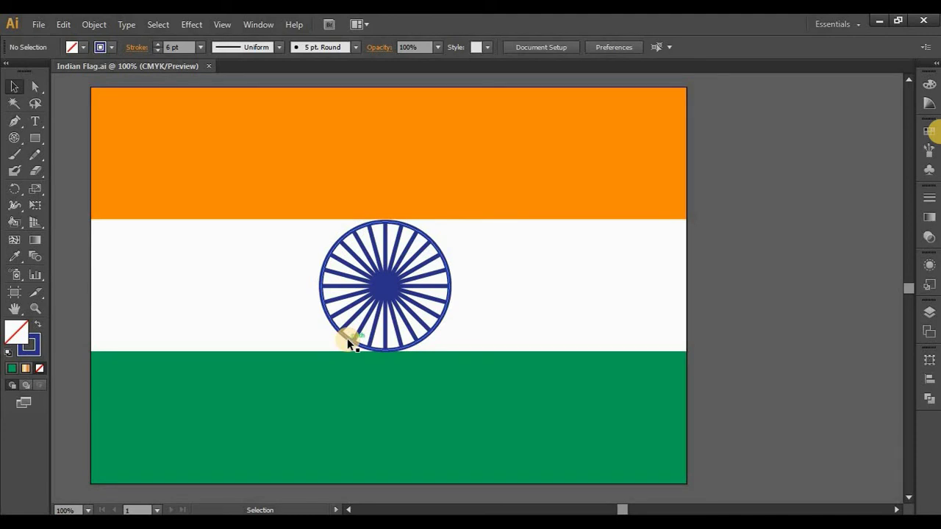
Enter artboard editing via Document Setup and turn on the artboard's centre mark.
click(554, 48)
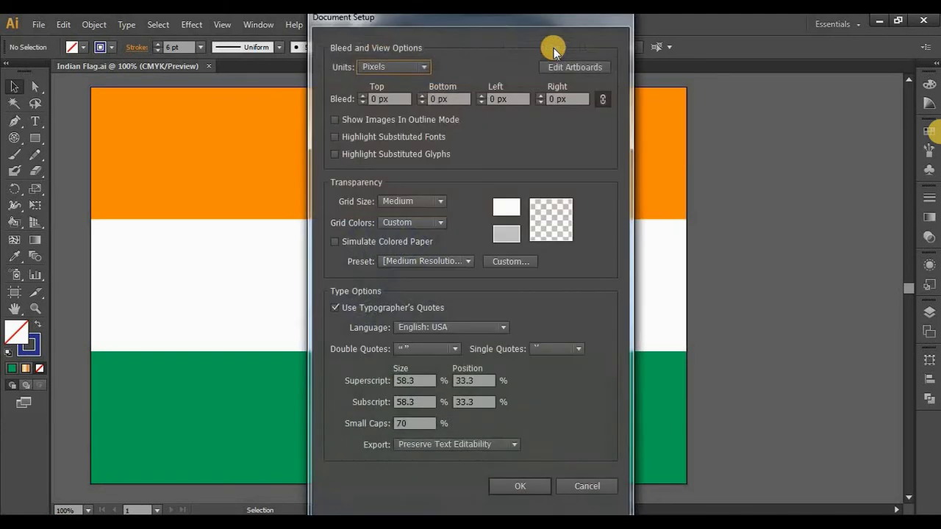
drag(503, 23, 661, 42)
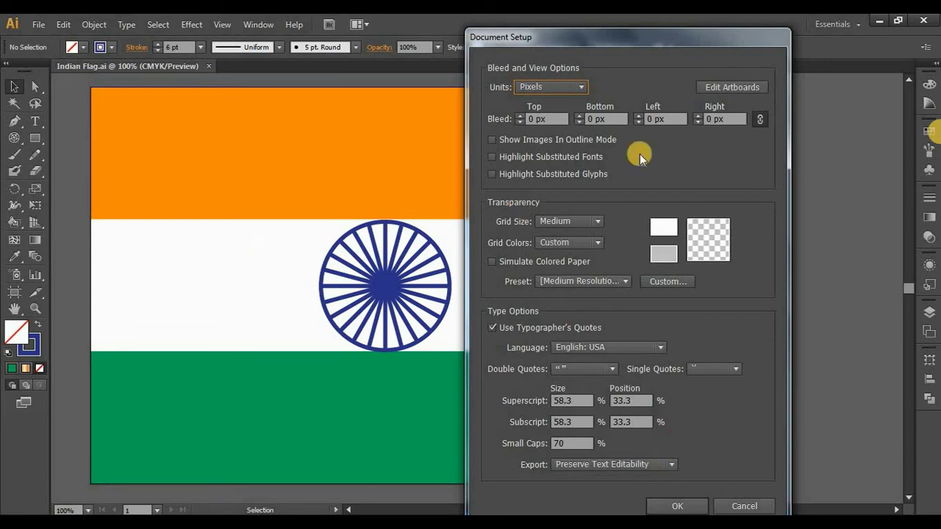
click(725, 86)
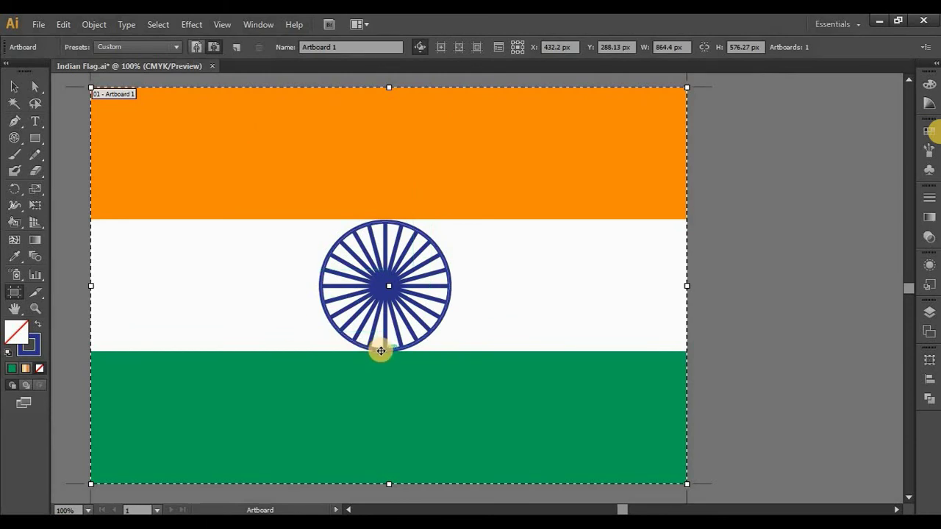
click(441, 50)
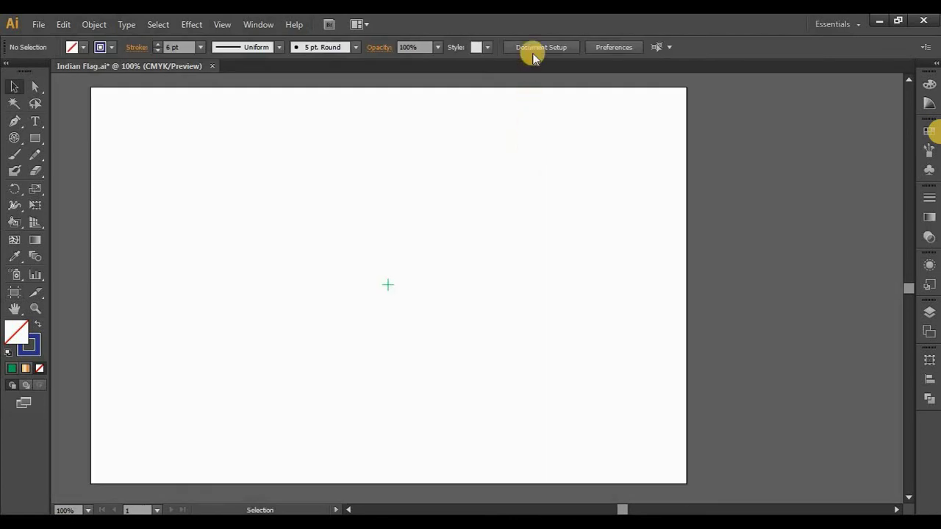
Re-enter artboard editing and show the centre mark, cross hairs and video safe areas.
click(534, 47)
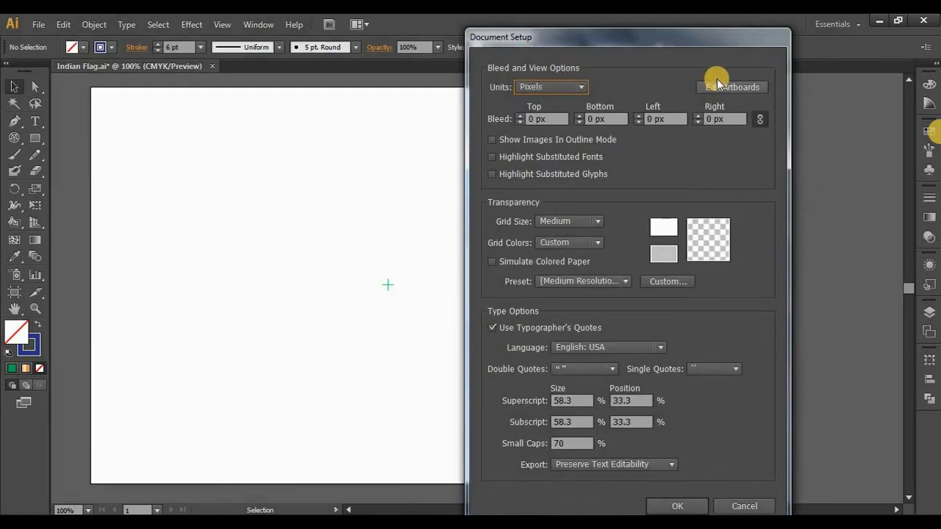
click(722, 89)
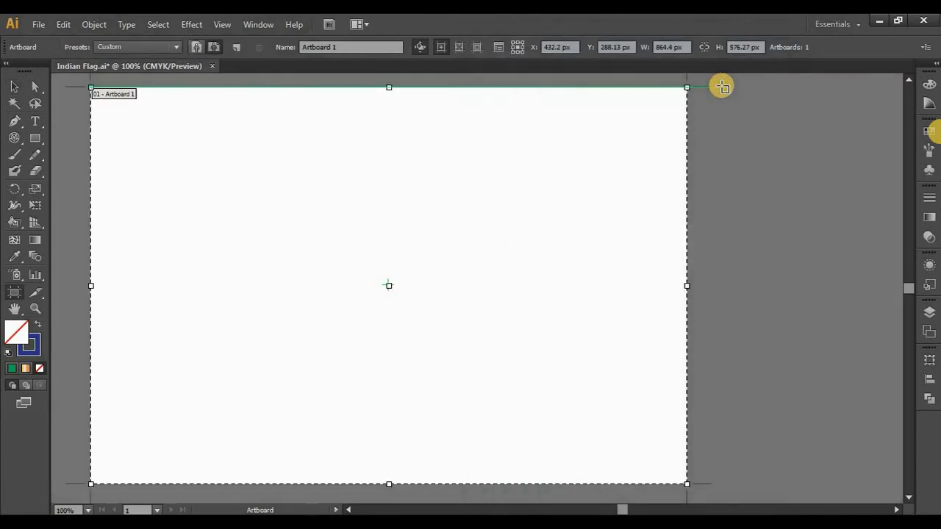
click(442, 48)
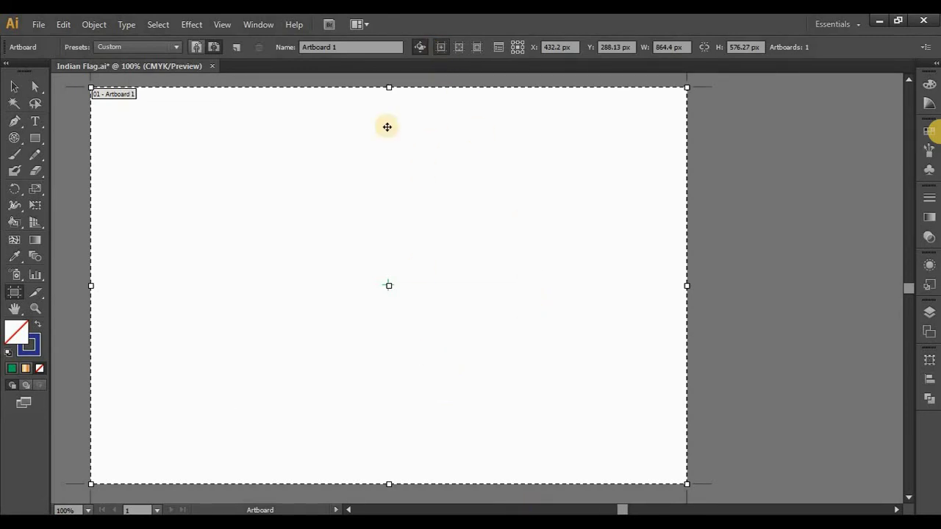
click(459, 47)
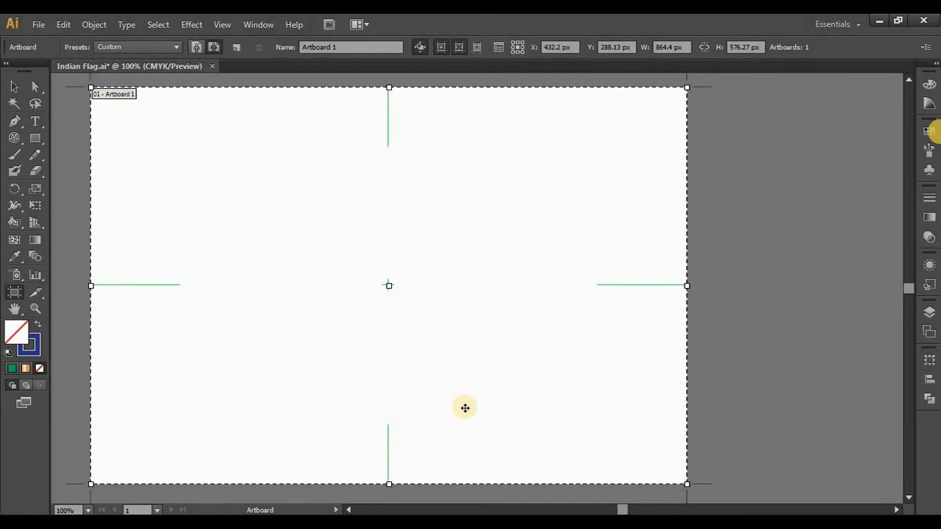
click(477, 47)
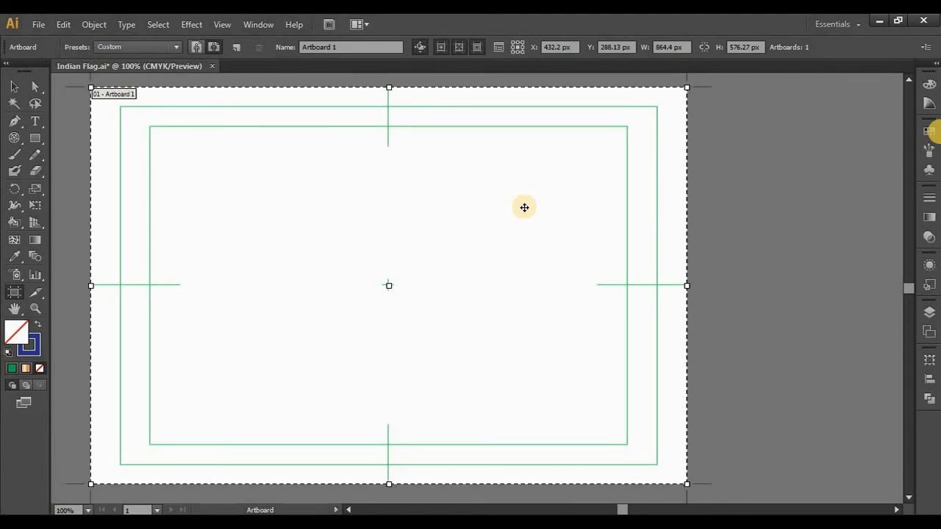
Hide the video safe areas, cross hairs and centre mark again.
click(459, 47)
click(457, 48)
click(440, 47)
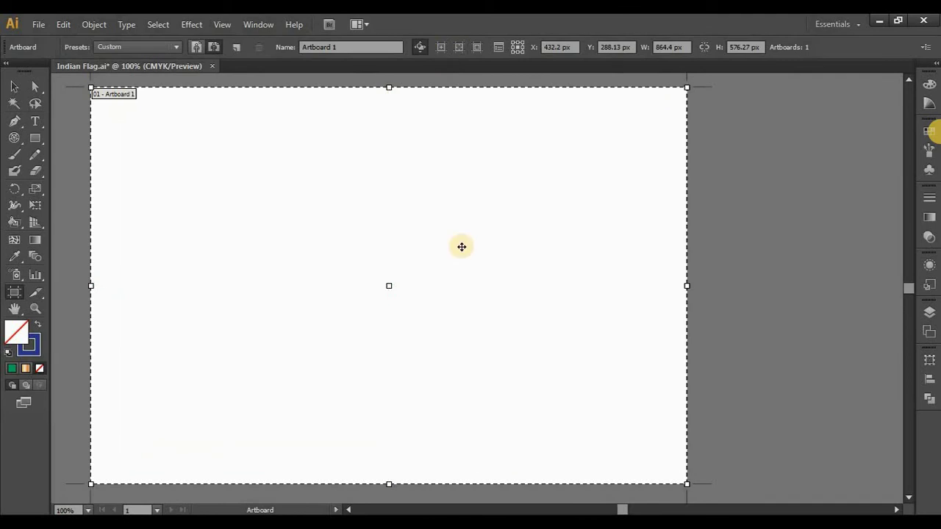